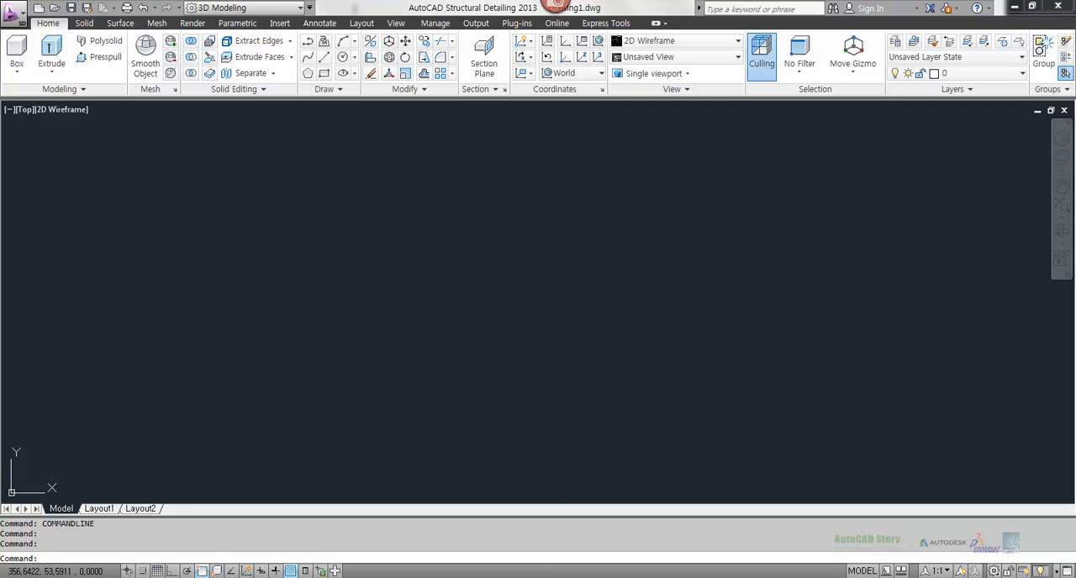
Step: Switch to the Notepad notes and review the Rulesurf and Tabsurf lines
key(alt+Tab)
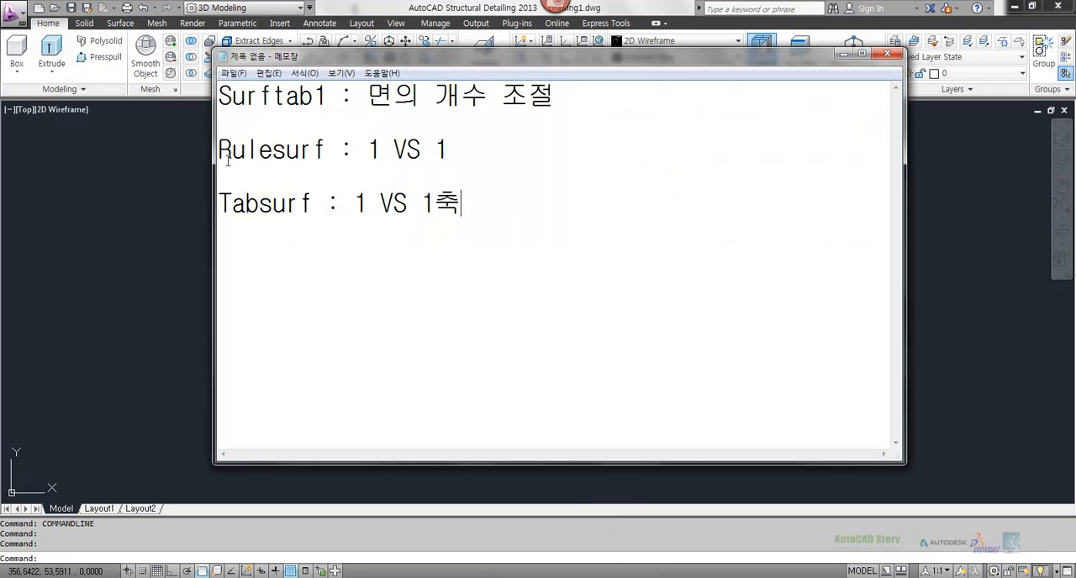
drag(228, 152, 478, 150)
drag(244, 204, 439, 256)
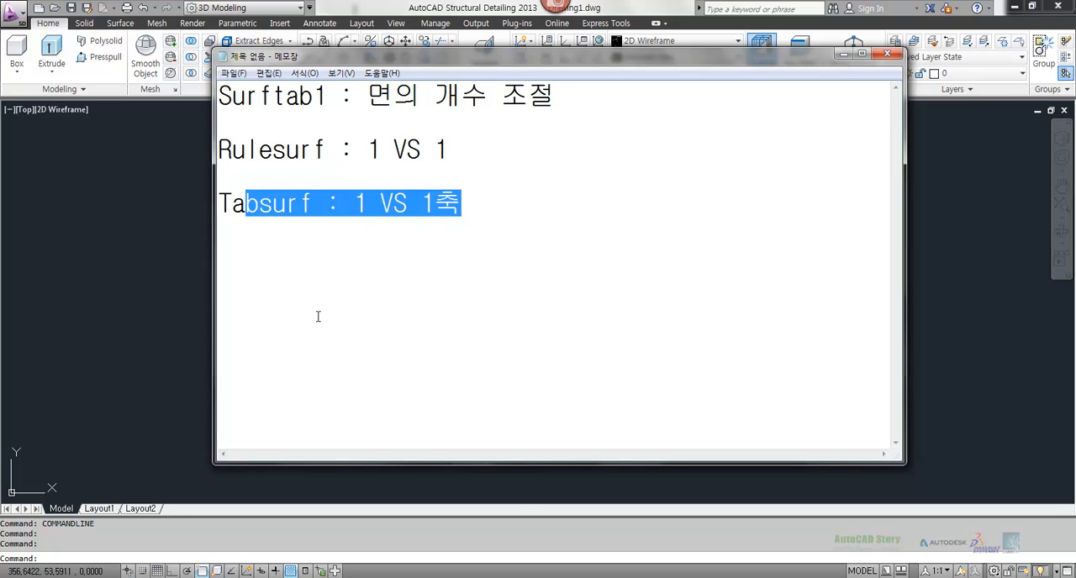
click(101, 335)
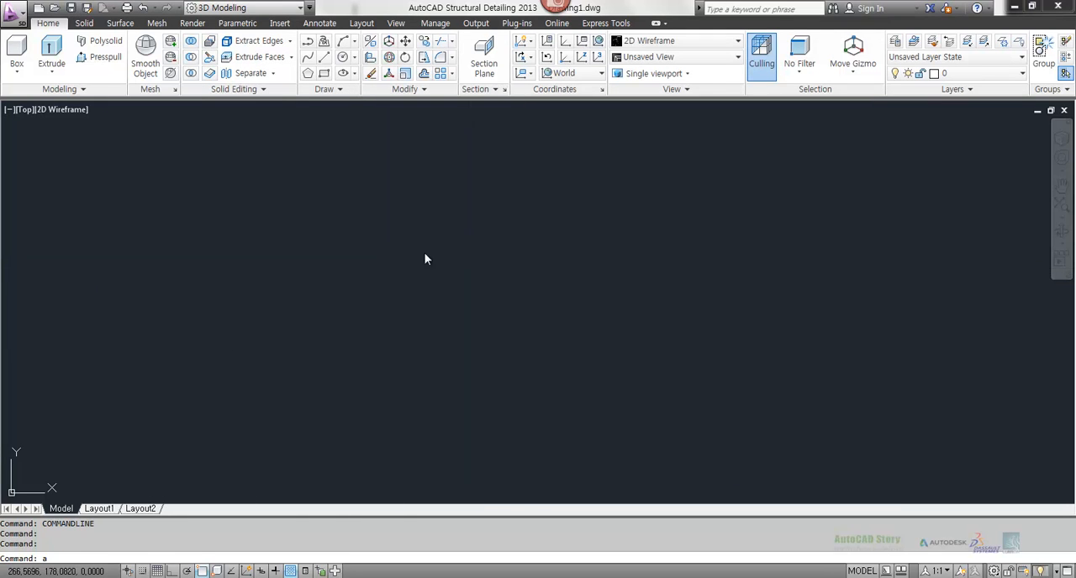
Step: Draw a three-point arc opening downward in the middle of the drawing area
text(a)
key(Return)
click(353, 301)
click(502, 202)
click(659, 388)
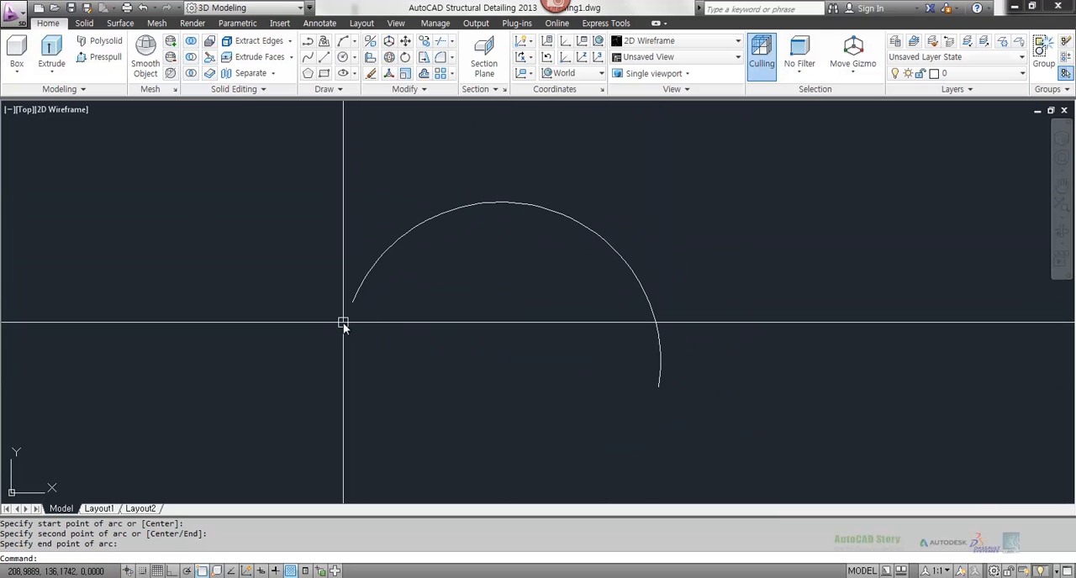
Step: In a 3D view, copy the arc straight up along Z by about 77 units with Ortho on
shift+middle_drag(547, 361, 416, 244)
text(co)
key(Return)
click(627, 345)
key(Return)
click(776, 368)
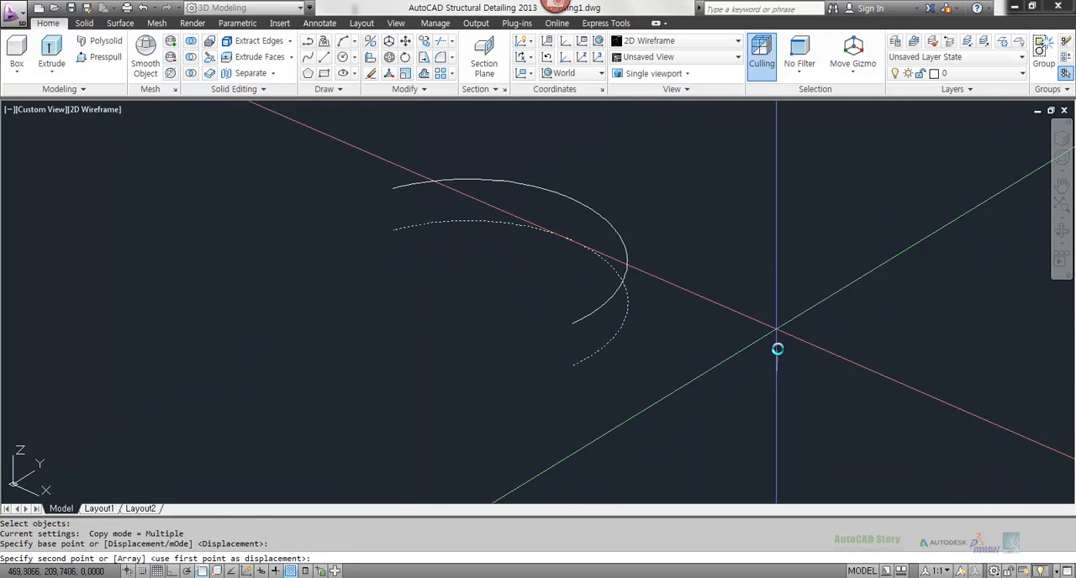
key(F8)
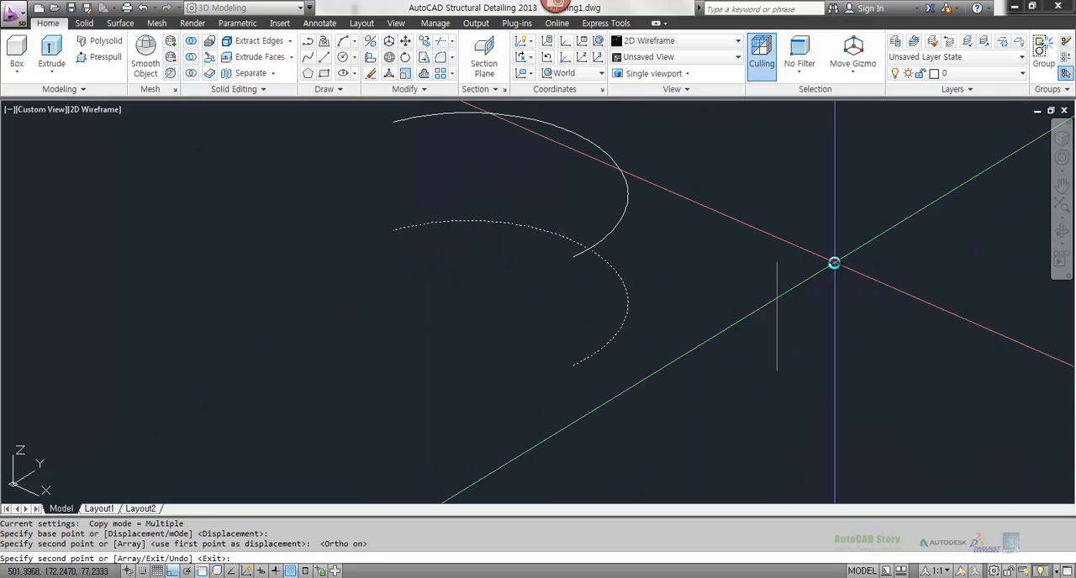
click(833, 262)
key(Escape)
Step: Scale the upper arc by a factor of .5 about a base point picked near the arc's middle
shift+middle_drag(735, 312, 574, 310)
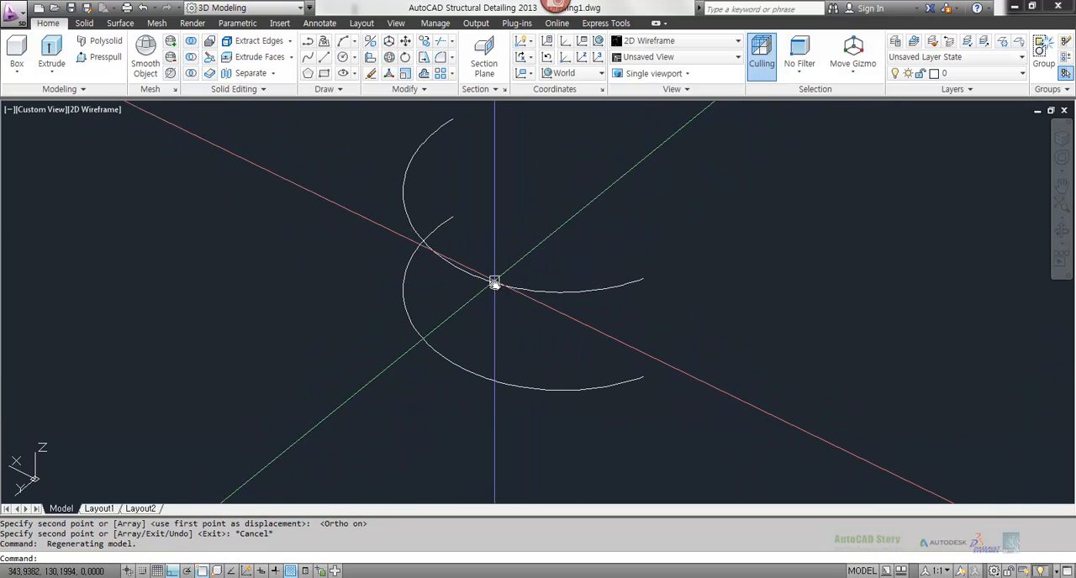
text(sc)
key(Return)
click(602, 310)
click(519, 267)
key(Return)
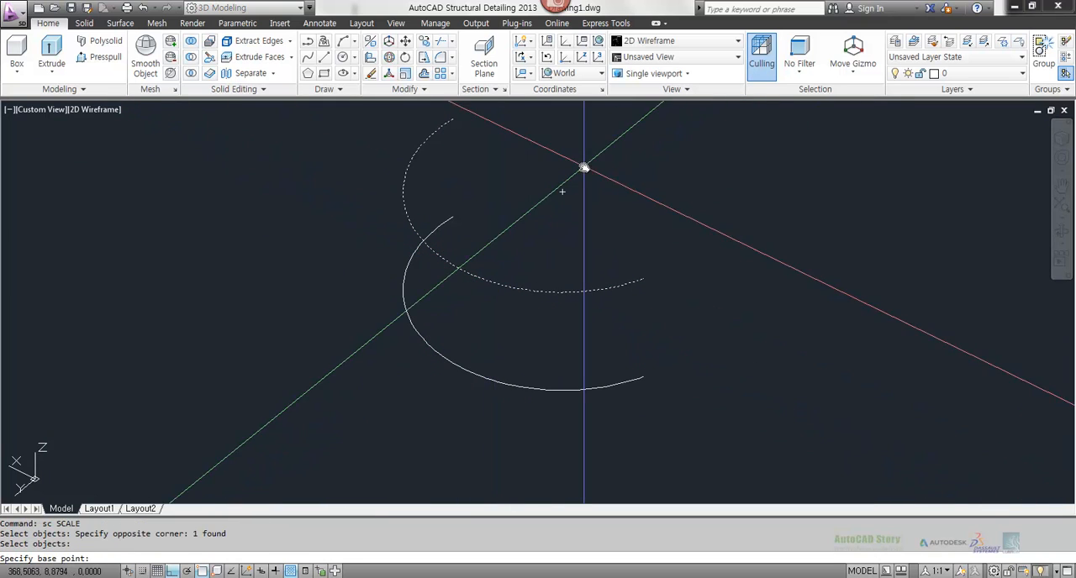
click(560, 193)
text(.)
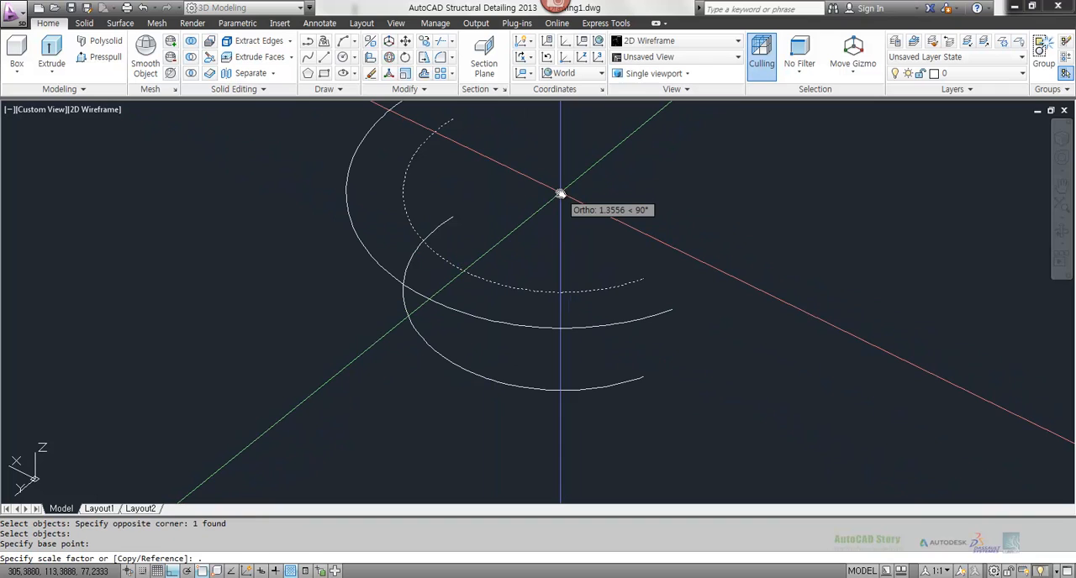
text(5)
key(Return)
key(Escape)
key(Escape)
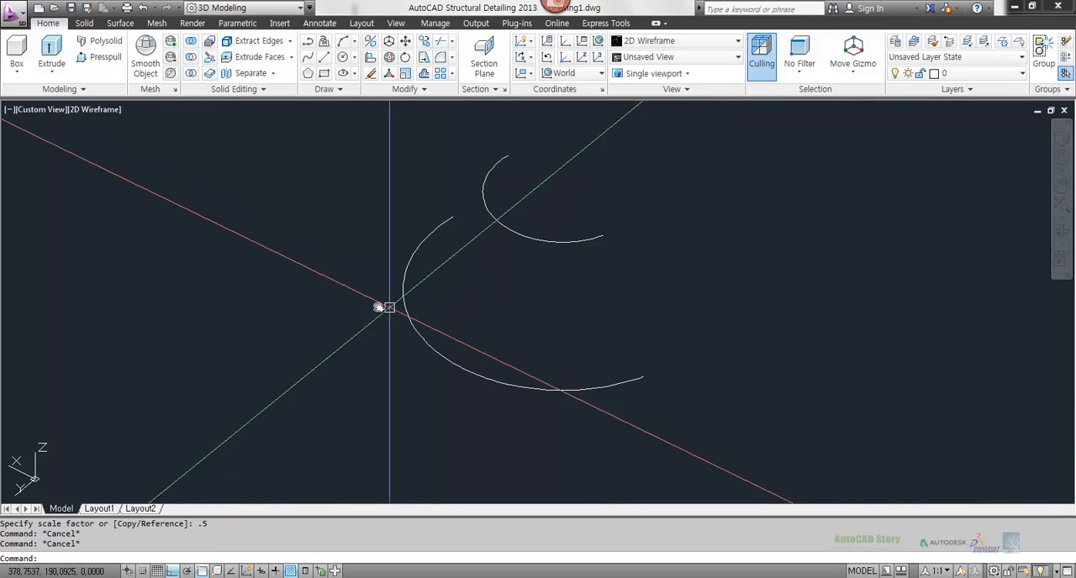
mouse_move(378, 306)
shift+middle_down()
mouse_move(548, 344)
mouse_move(605, 293)
mouse_move(405, 320)
mouse_move(382, 312)
shift+middle_up()
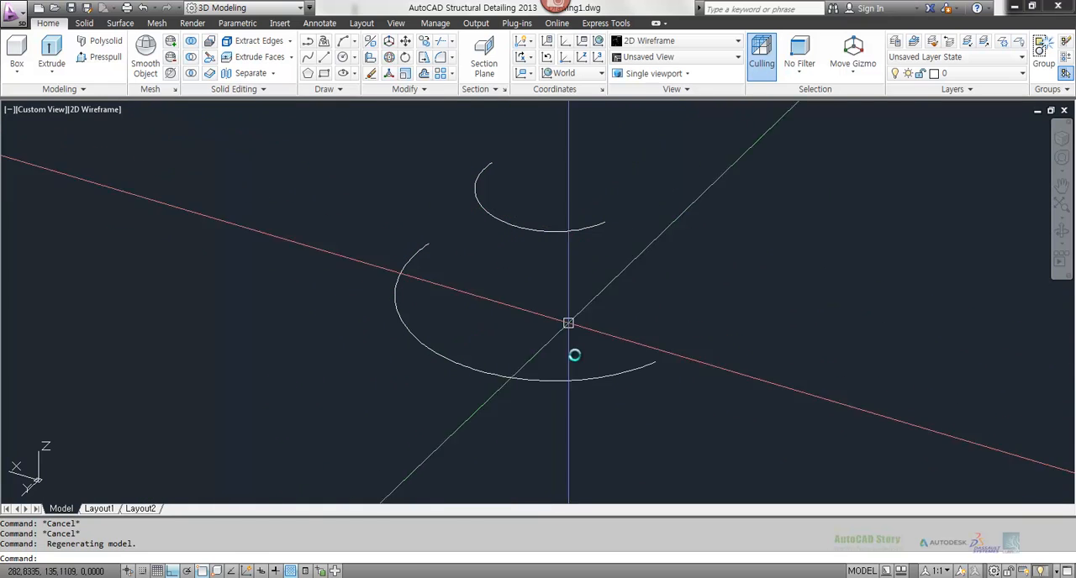
shift+middle_drag(605, 221, 410, 270)
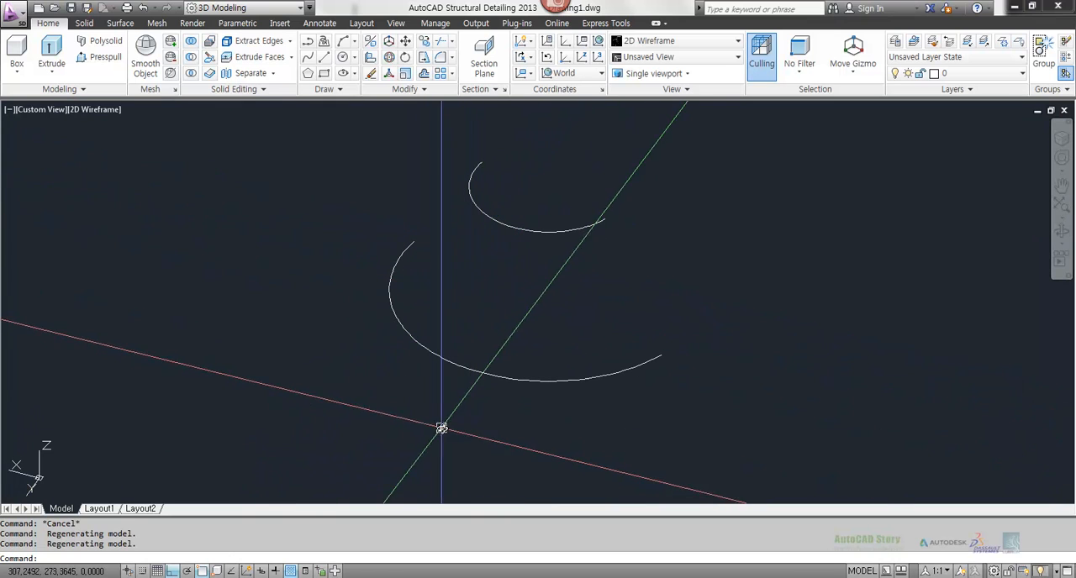
Step: Switch to the Notepad notes and examine the Rulesurf line and its 1 VS 1 rule
key(alt+Tab)
click(259, 203)
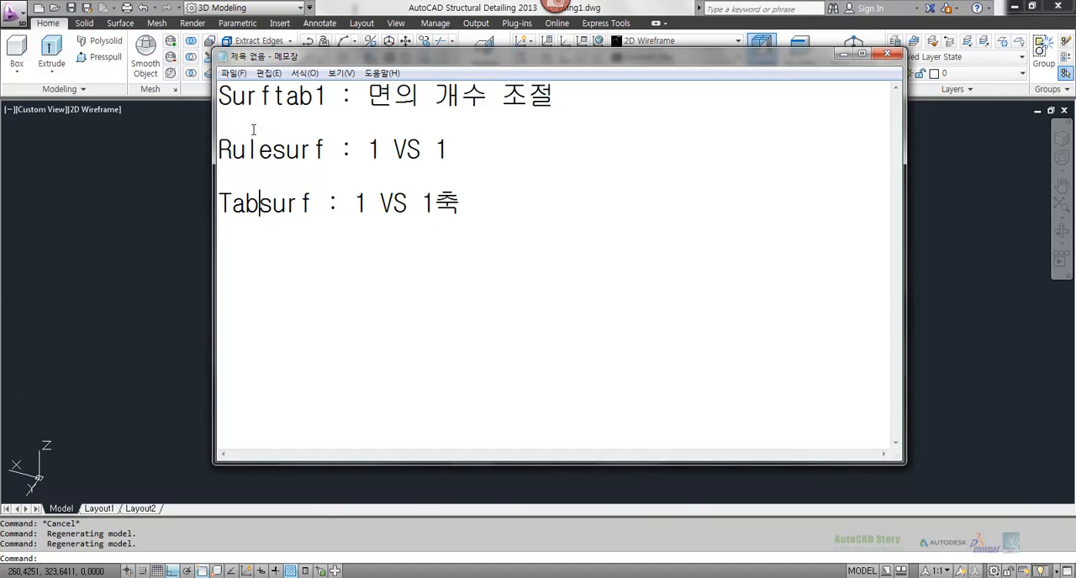
drag(221, 150, 453, 150)
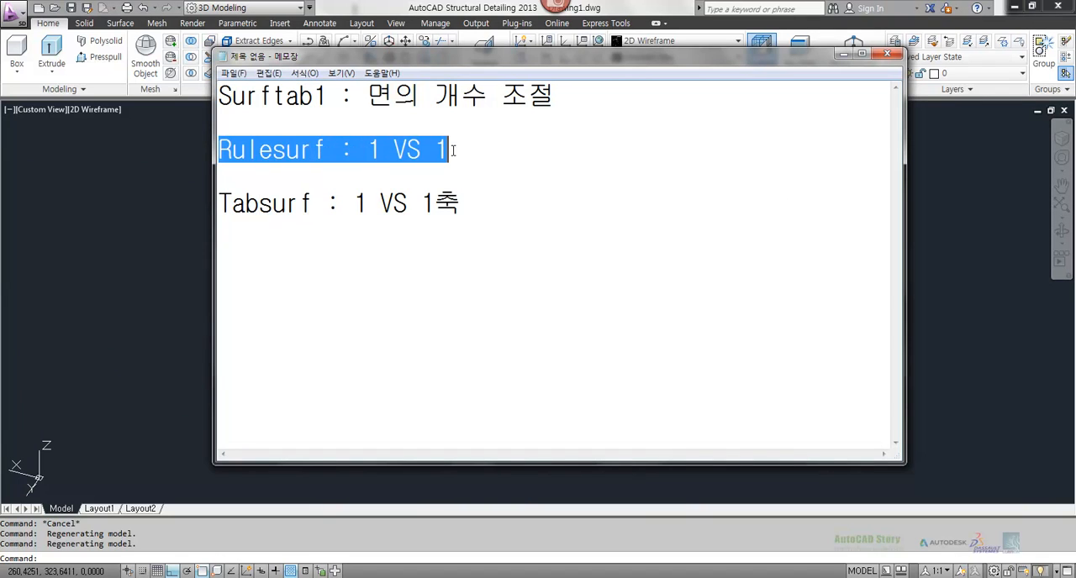
click(445, 273)
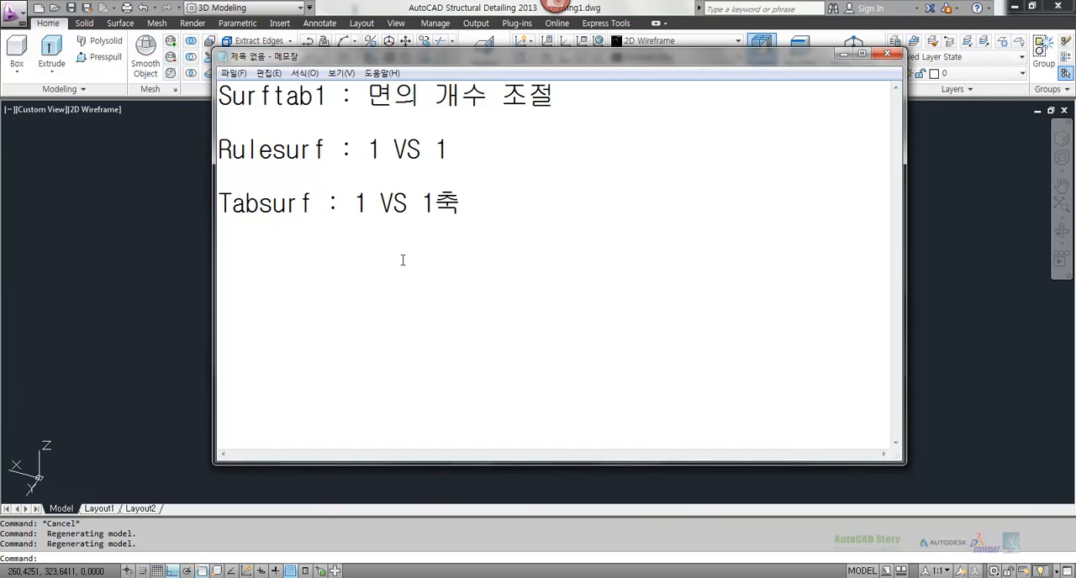
drag(370, 150, 446, 149)
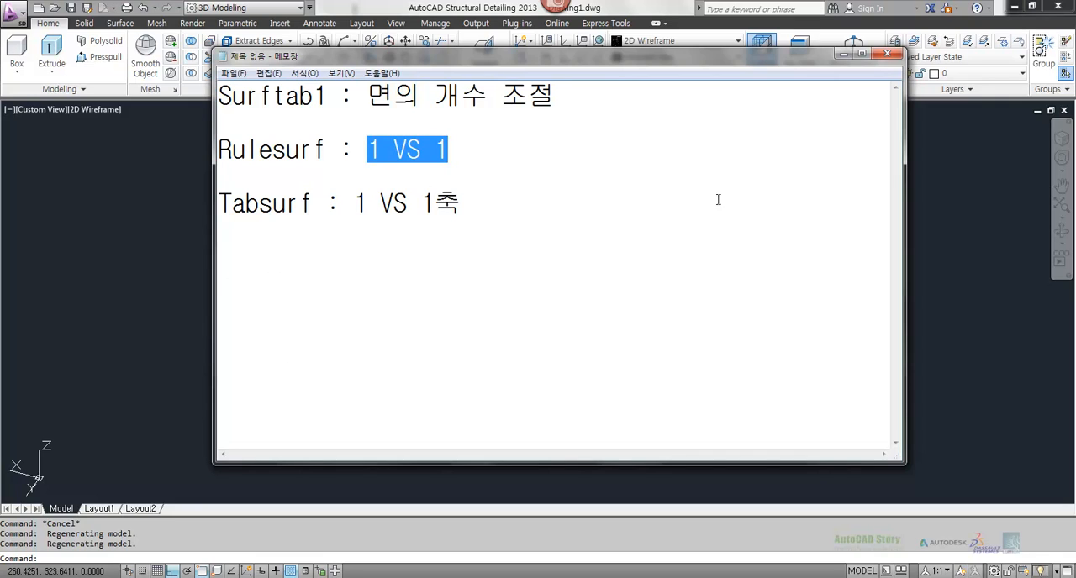
click(286, 150)
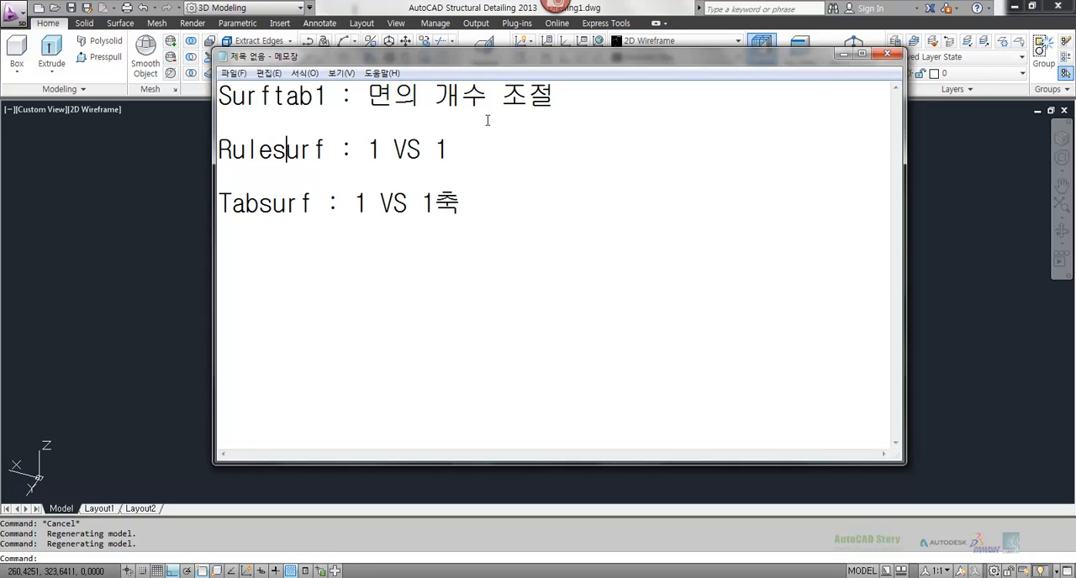
drag(448, 152, 245, 149)
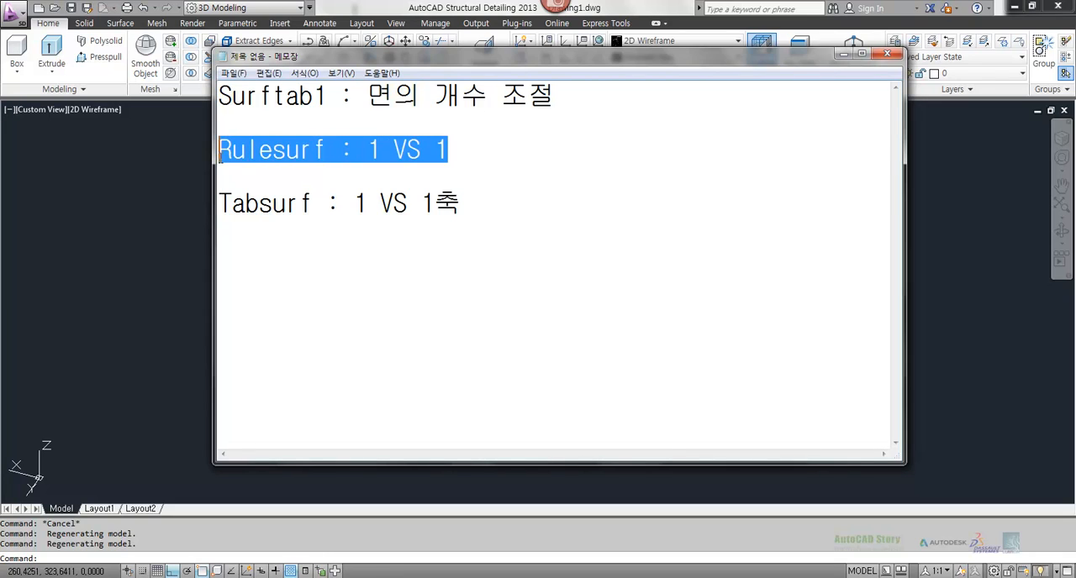
click(338, 149)
drag(368, 150, 464, 151)
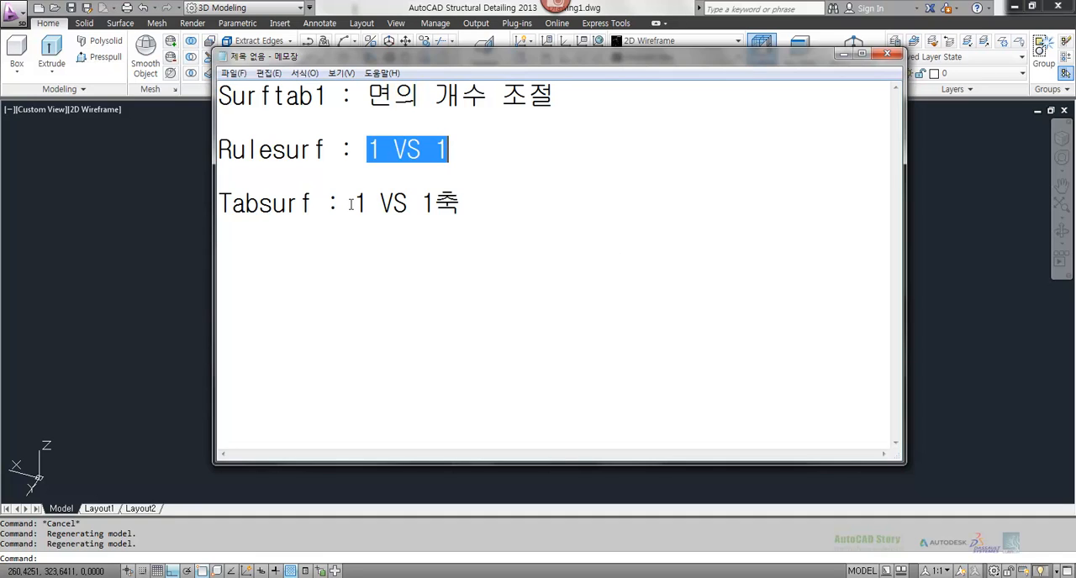
click(335, 173)
drag(368, 150, 437, 150)
click(188, 215)
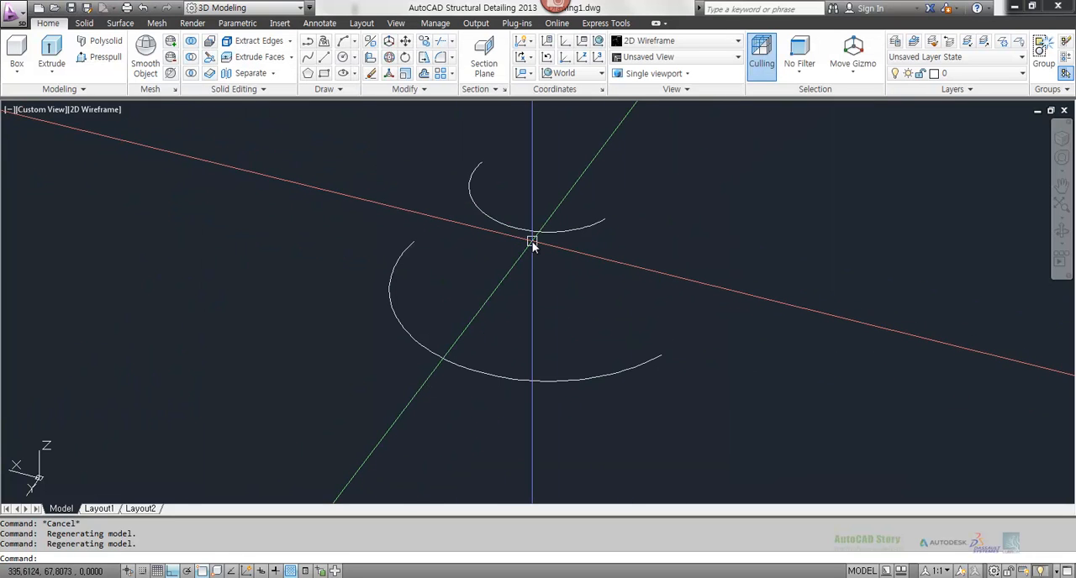
Step: Create a ruled surface with RULESURF from the large lower arc to the small upper arc
text(rulesurf)
key(Return)
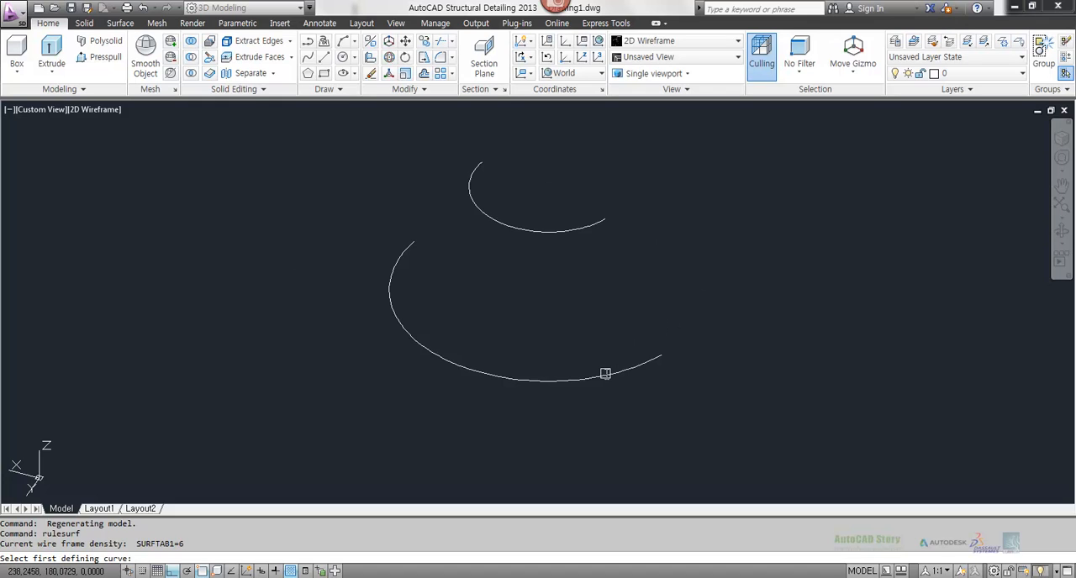
click(605, 375)
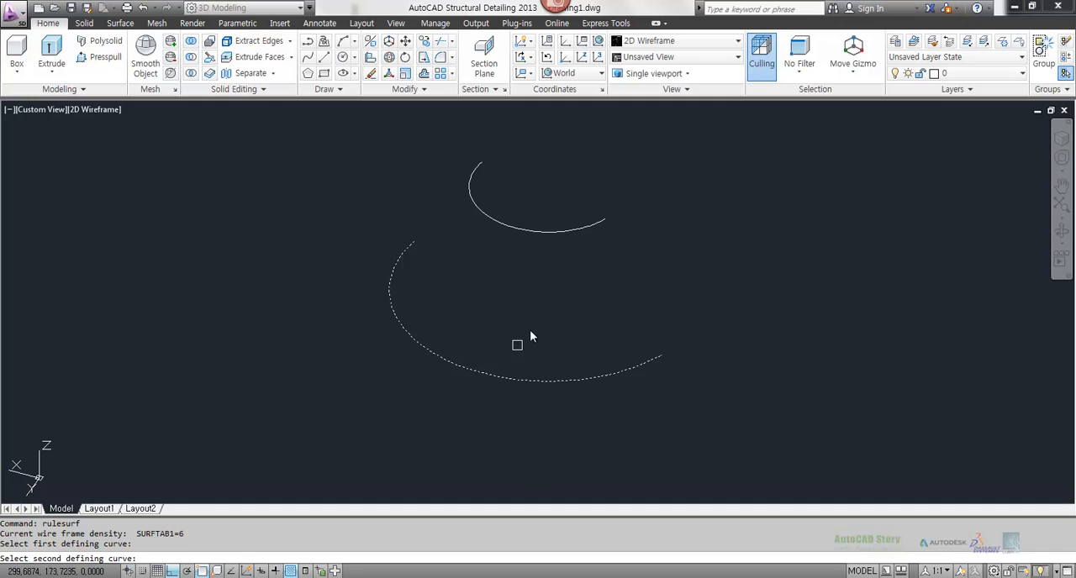
click(591, 239)
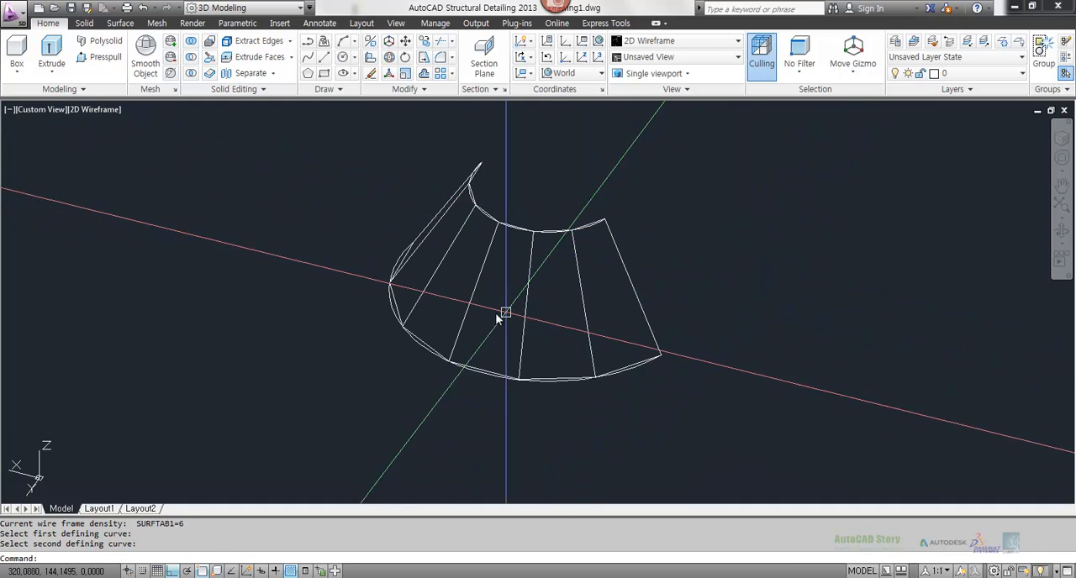
Step: Examine how closely the ruled surface's straight segments follow the curve of the lower arc
shift+middle_drag(499, 312, 616, 310)
scroll(505, 311, up, 4)
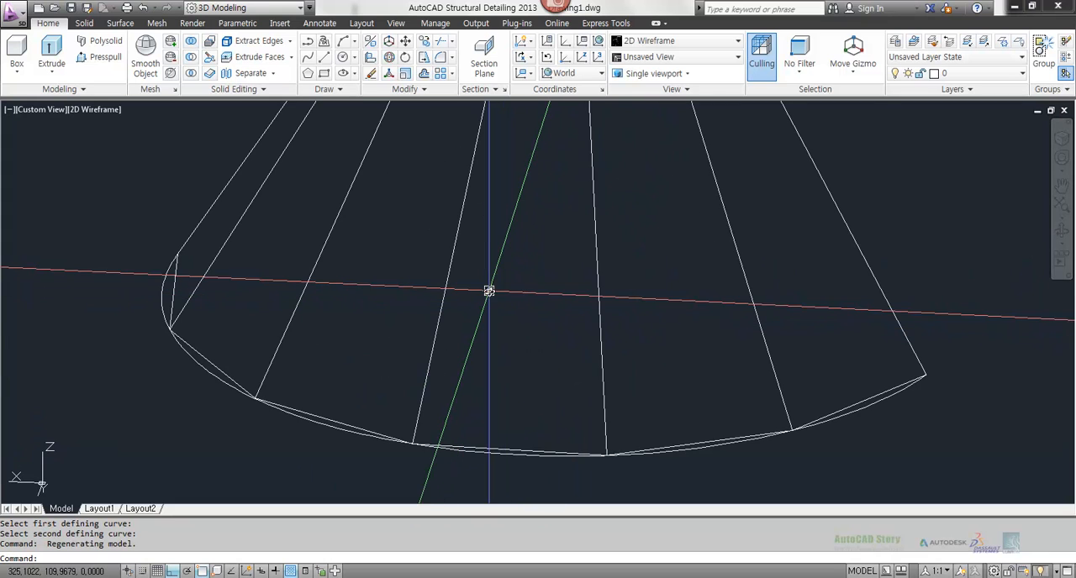
scroll(450, 379, up, 2)
scroll(362, 354, up, 3)
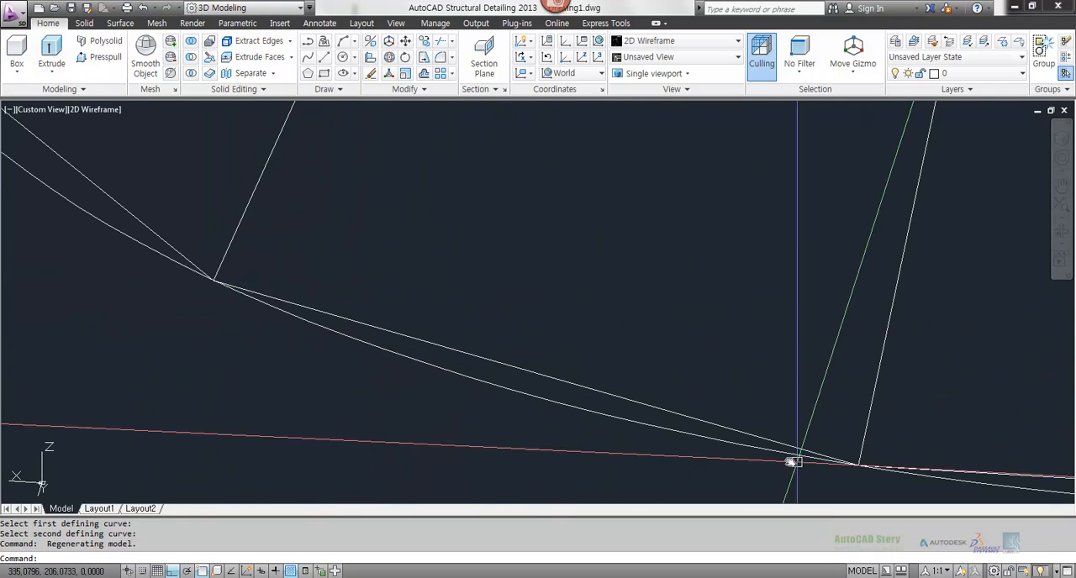
scroll(329, 278, down, 5)
middle_drag(301, 264, 521, 395)
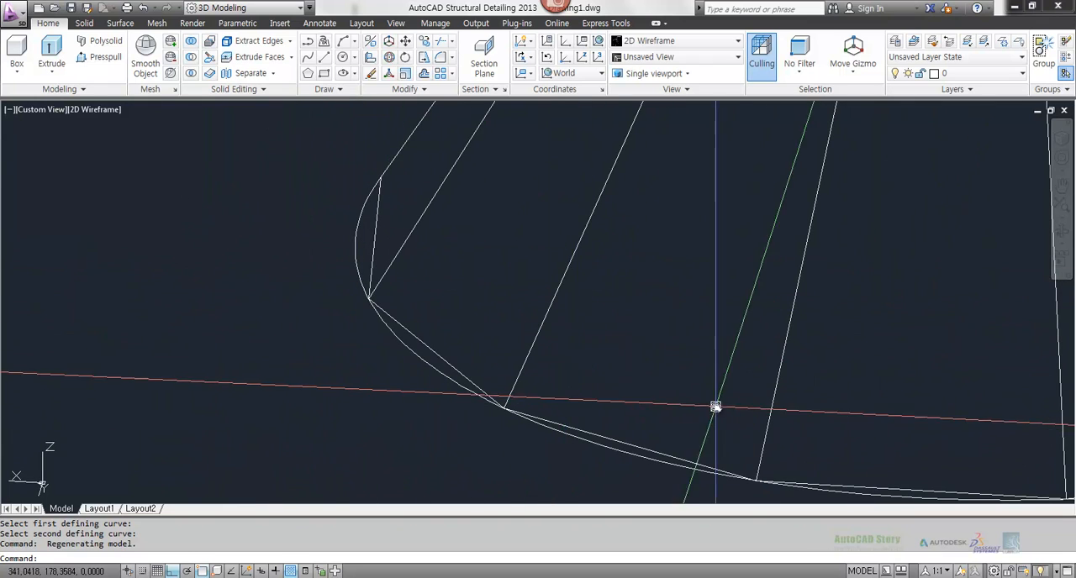
middle_drag(818, 406, 332, 329)
scroll(332, 328, down, 4)
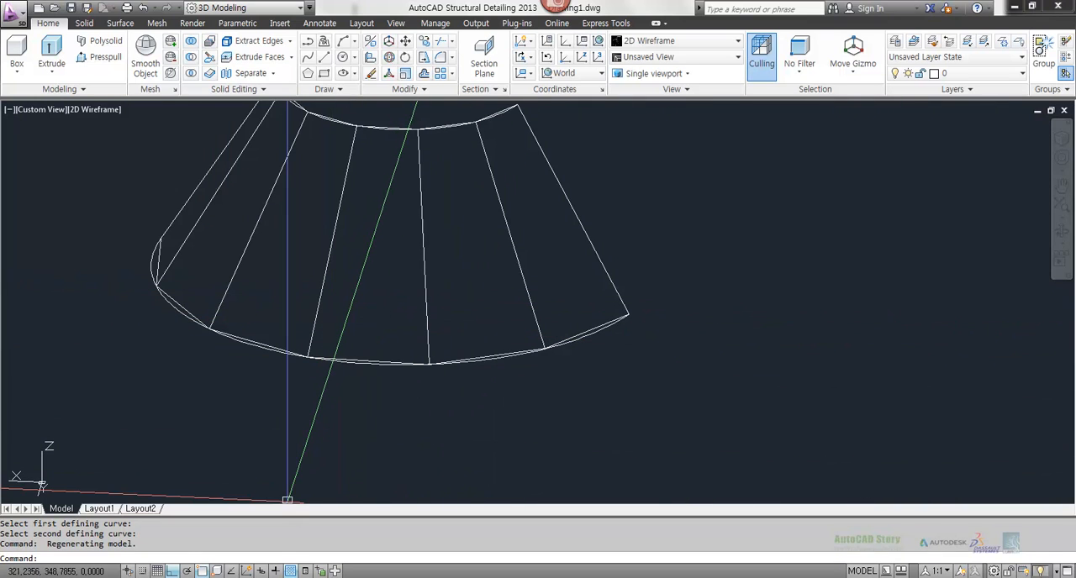
Step: Add the value 6 to the end of the Surftab1 line in the Notepad notes
key(alt+Tab)
click(418, 242)
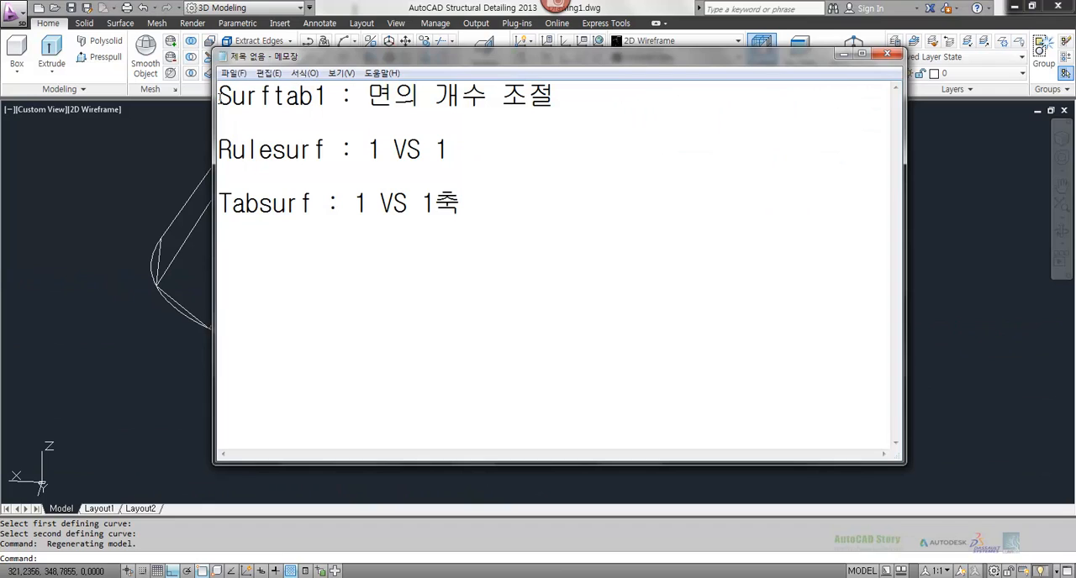
drag(219, 95, 328, 96)
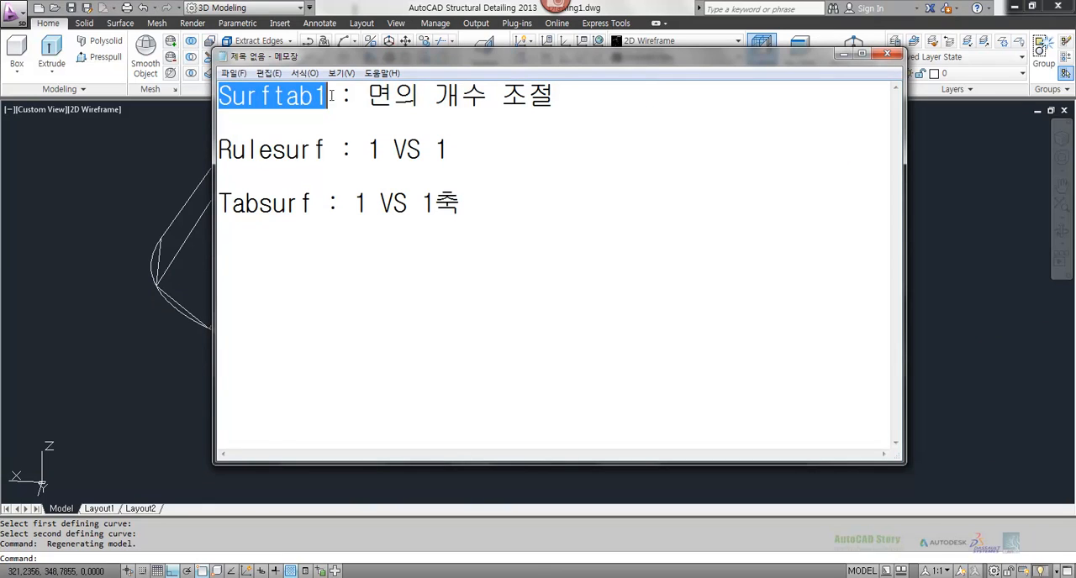
click(597, 99)
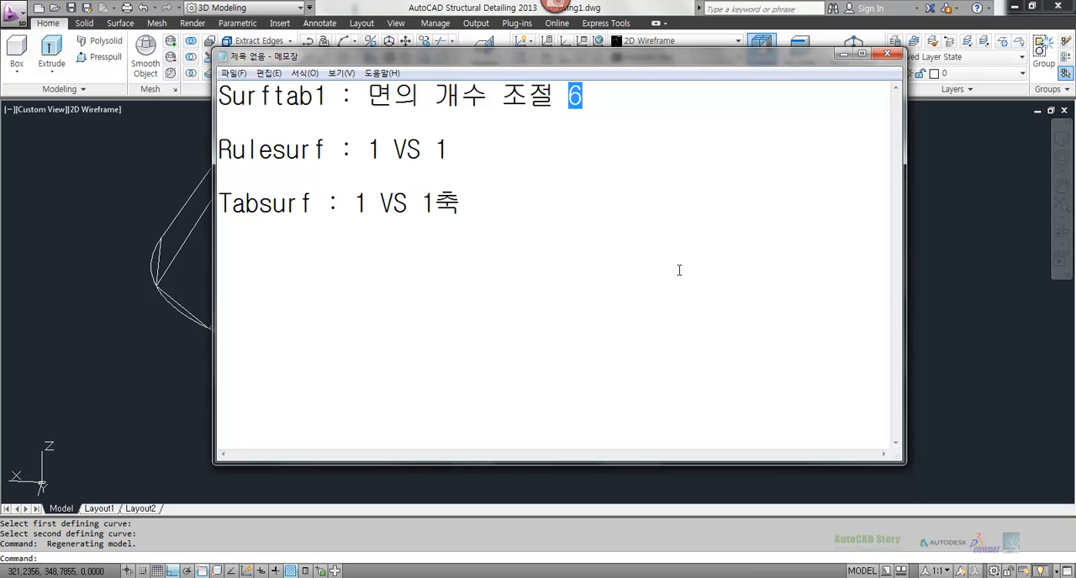
click(42, 229)
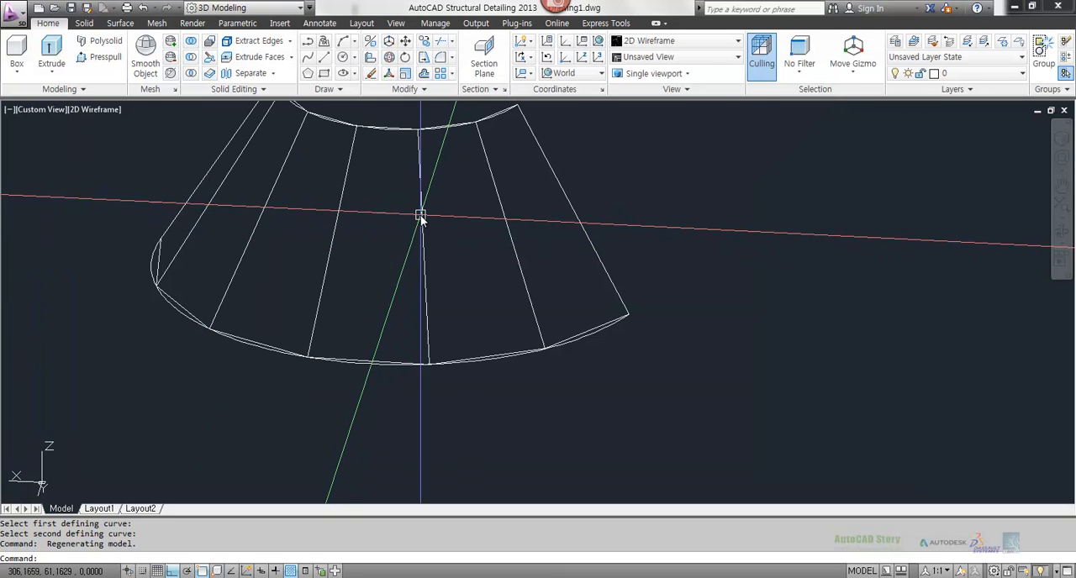
Step: Erase the ruled surface mesh between the two arcs, keeping both arcs
text(e)
key(space)
click(618, 194)
click(483, 244)
key(space)
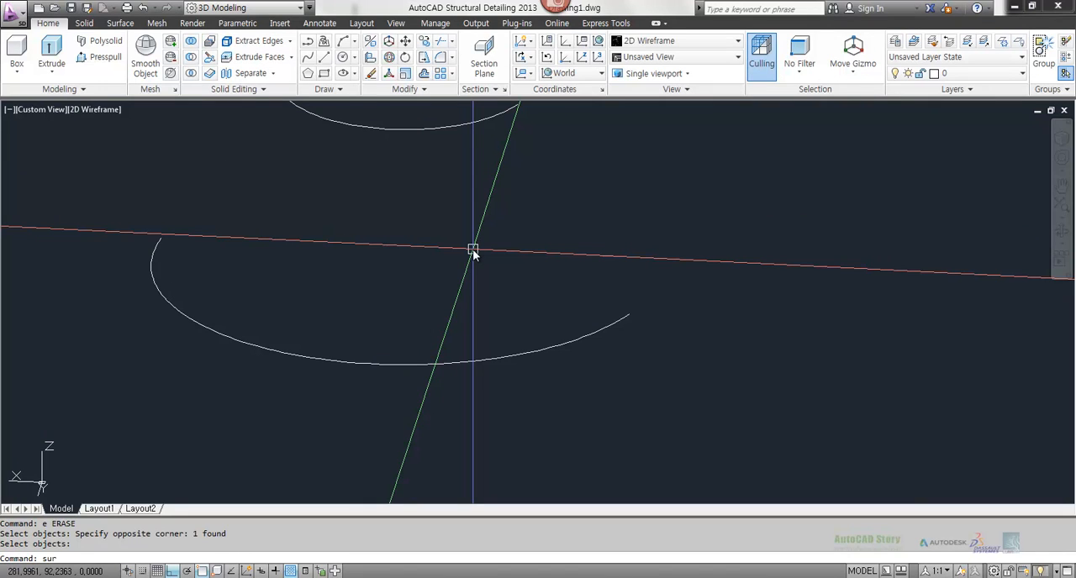
Step: Set the SURFTAB1 mesh density variable to 32
text(surftab1)
key(space)
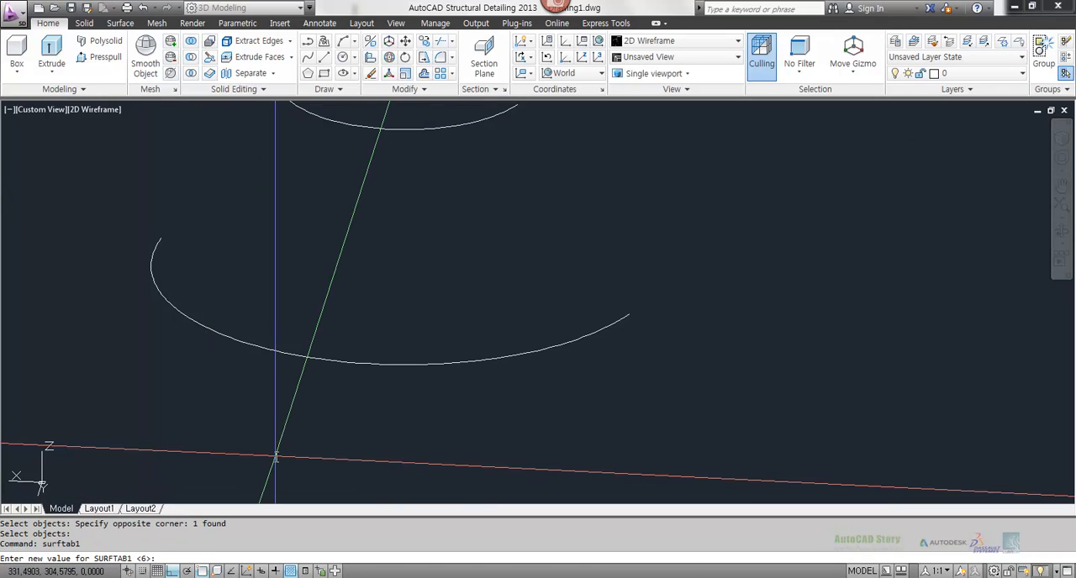
text(32)
key(space)
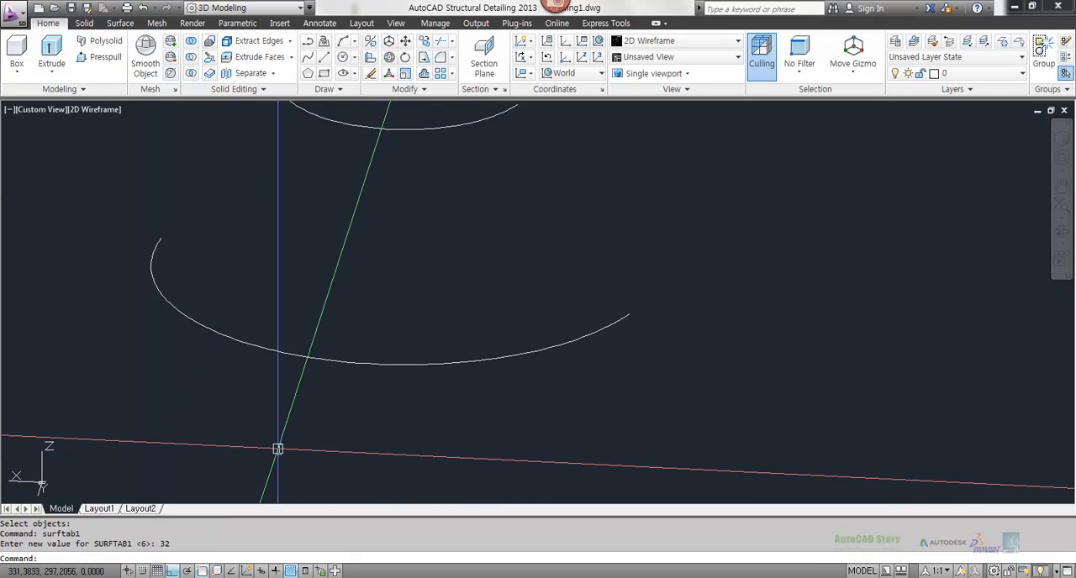
Step: Create a ruled surface mesh with RULESURF between the lower arc and the upper arc
text(rules)
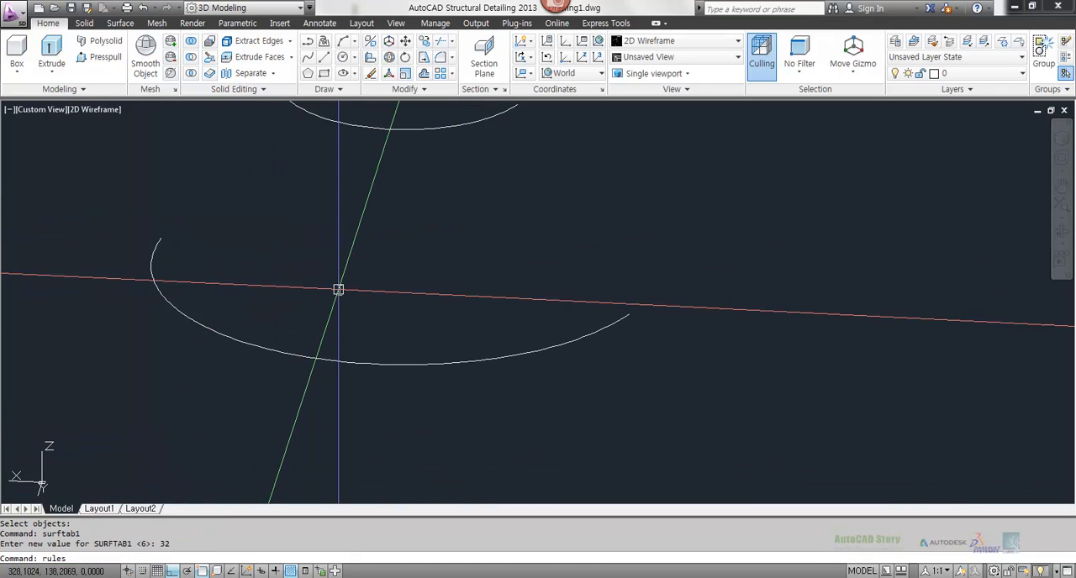
text(urf)
key(Return)
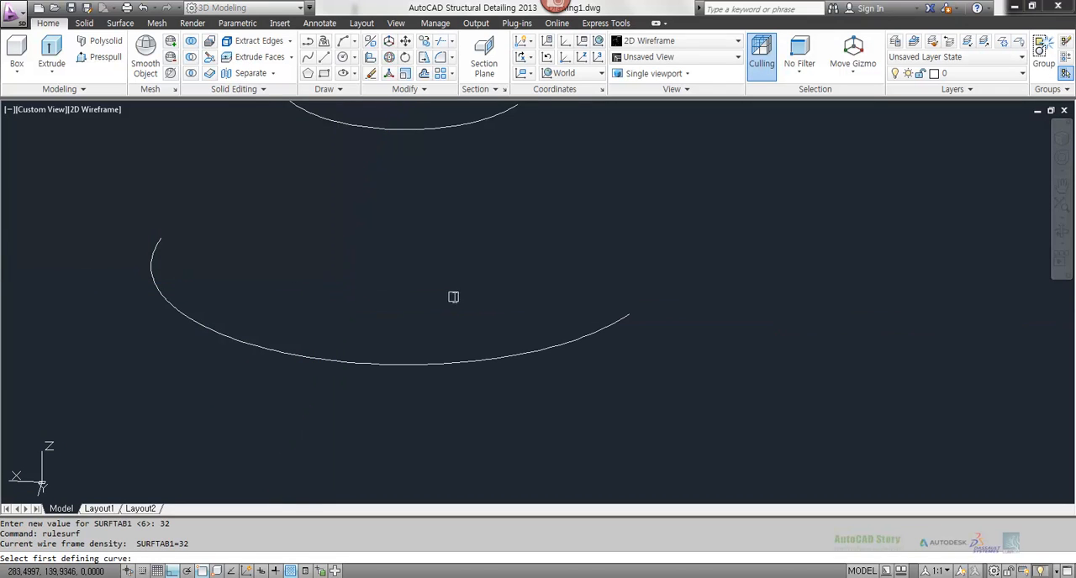
middle_drag(595, 332, 599, 379)
click(603, 381)
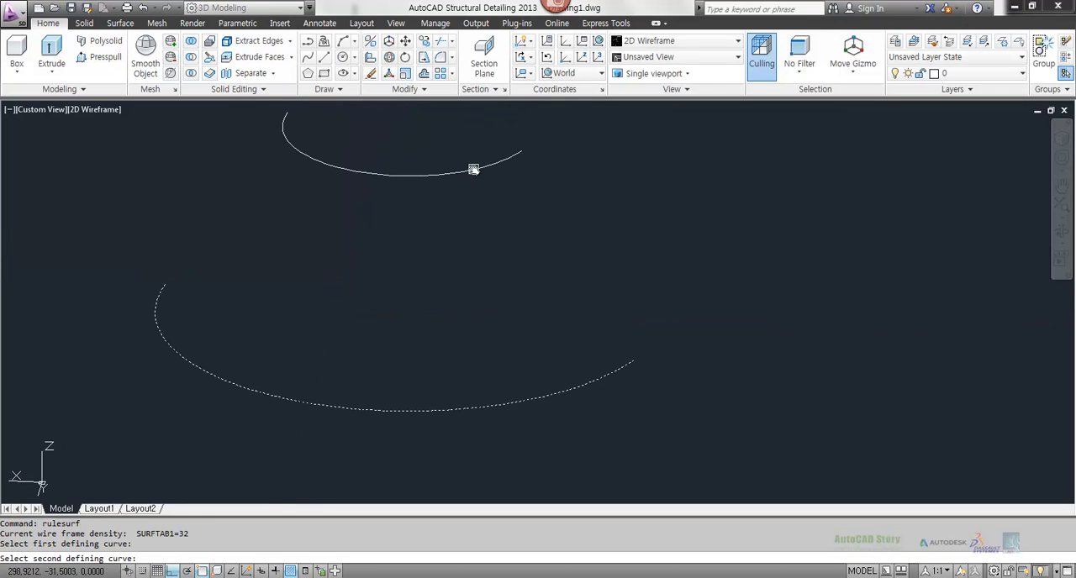
click(473, 169)
shift+middle_drag(473, 169, 590, 296)
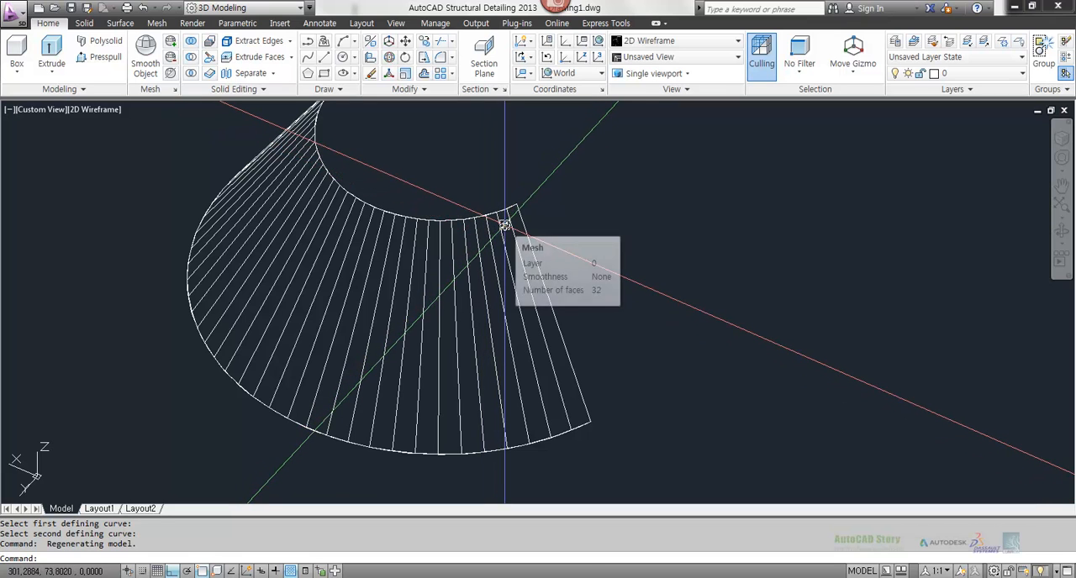
Step: Erase the ruled surface mesh between the two arcs, keeping both arcs for now
shift+middle_drag(504, 227, 403, 288)
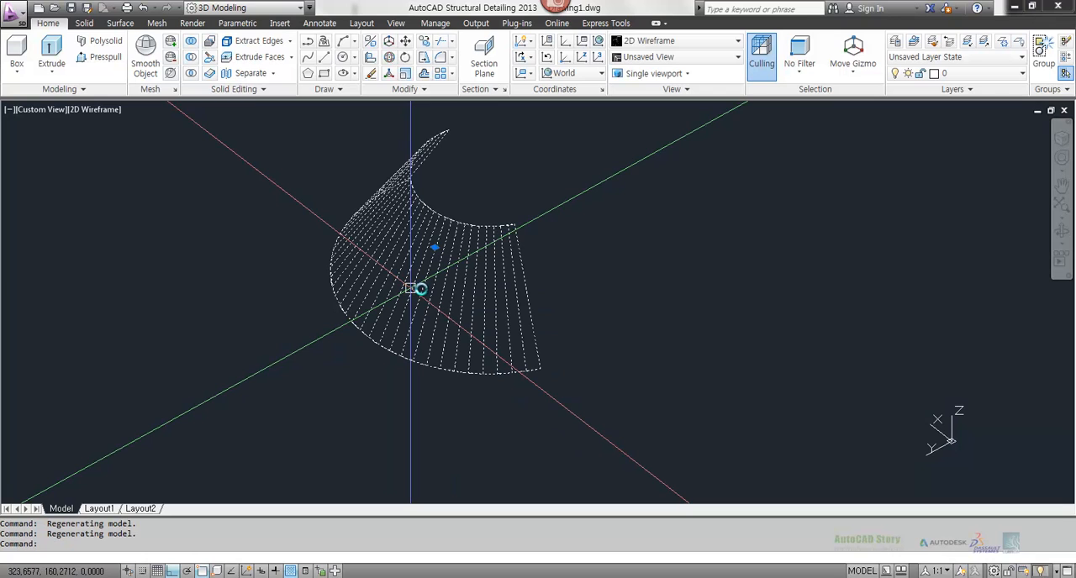
text(e)
key(Return)
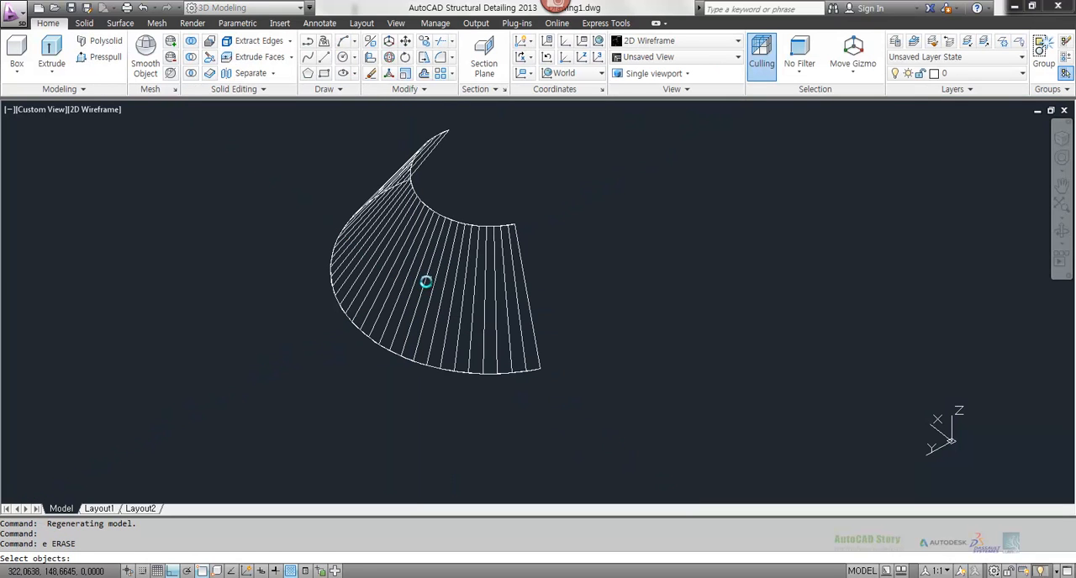
click(498, 283)
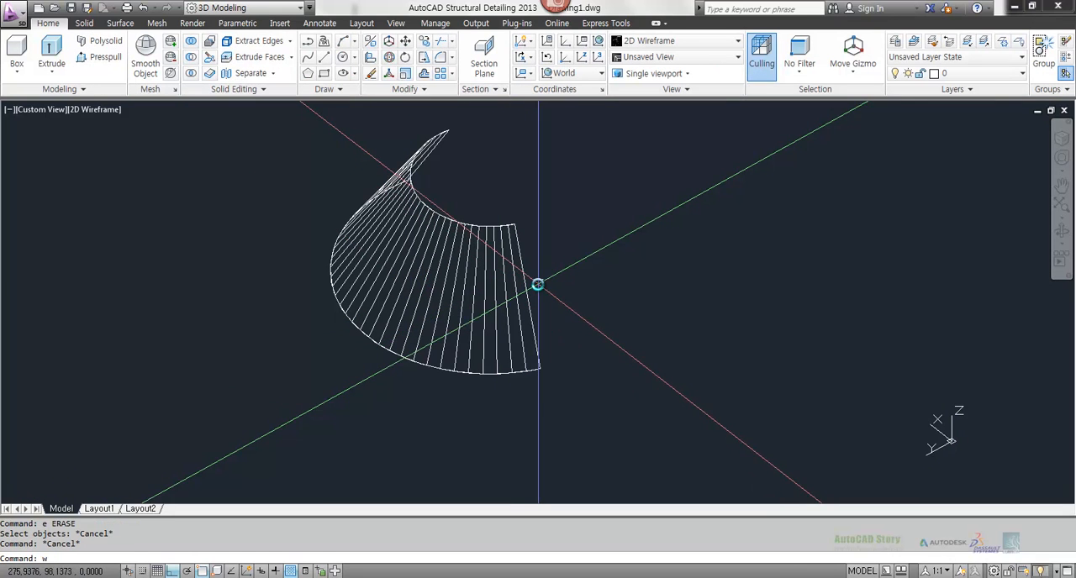
key(Return)
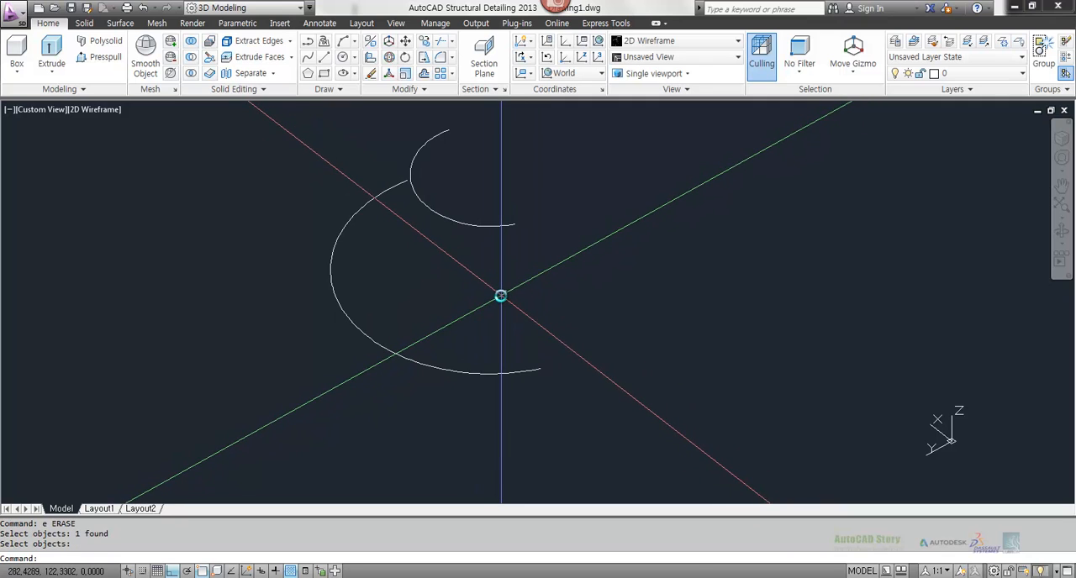
key(Escape)
key(Escape)
Step: Erase both arcs with a crossing selection to clear the drawing
text(e)
key(Return)
click(593, 420)
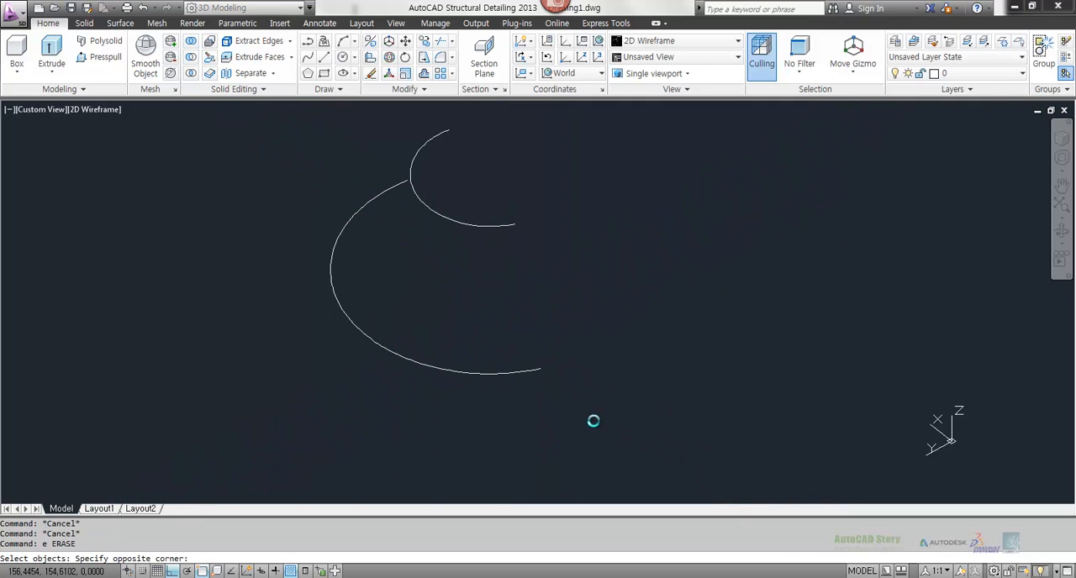
click(412, 200)
key(Return)
Step: Draw a single short straight line in the upper-left part of the empty drawing
text(l)
key(Return)
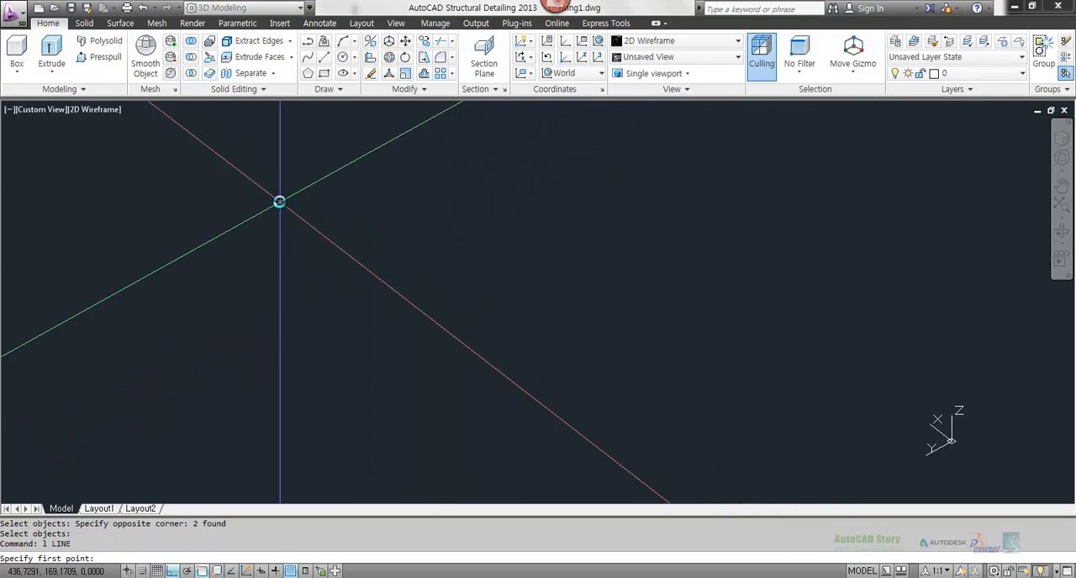
click(280, 202)
click(374, 273)
key(Return)
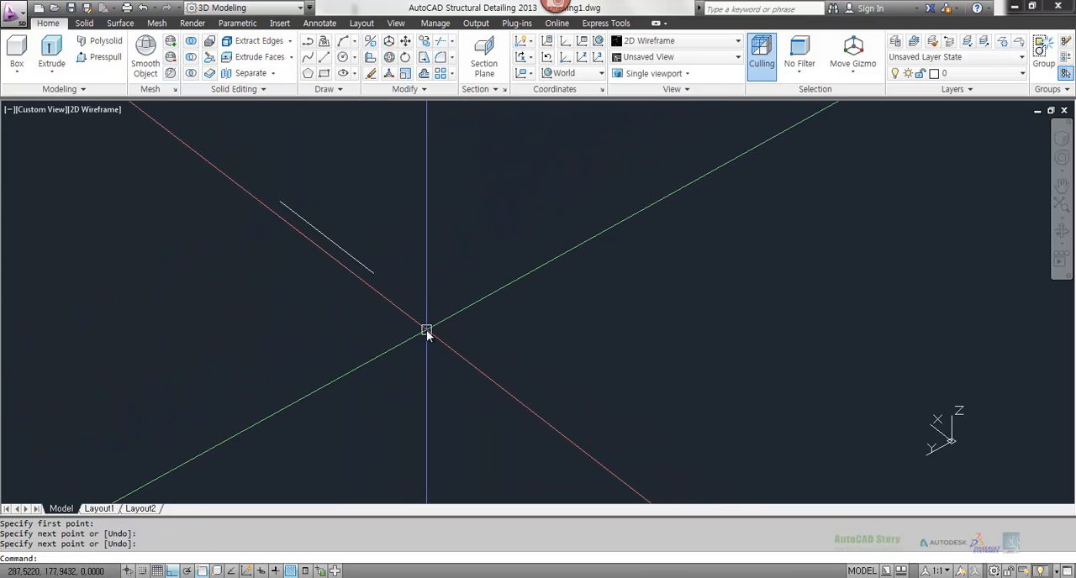
Step: Draw a three-point arc starting at the lower end of the short line and bulging away from it
text(a)
key(Return)
click(370, 271)
click(405, 391)
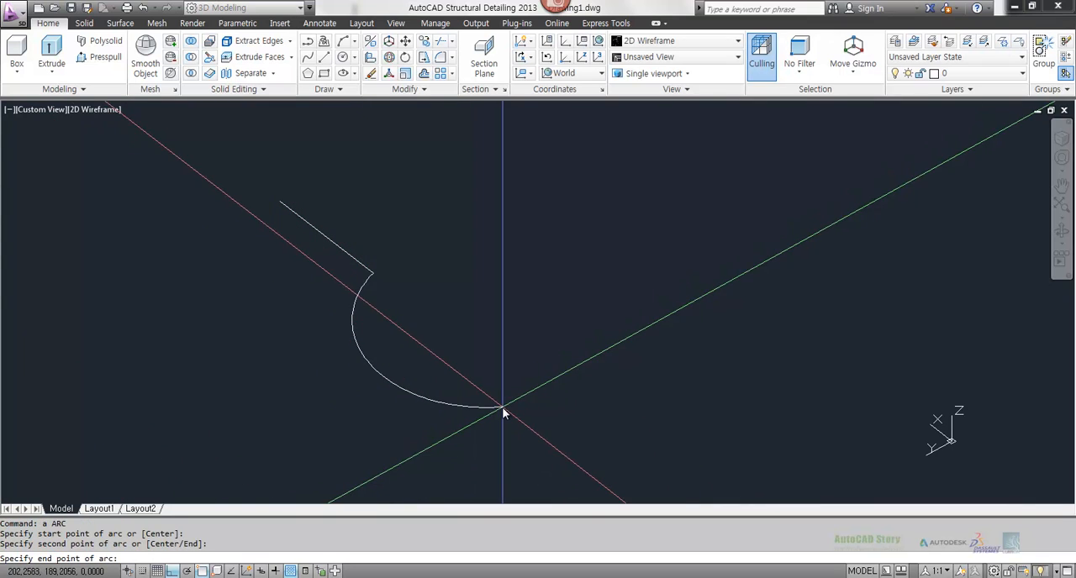
Step: Draw a longer straight line from the arc's free end with Ortho off, continuing the line-and-arc chain
text(l)
key(Return)
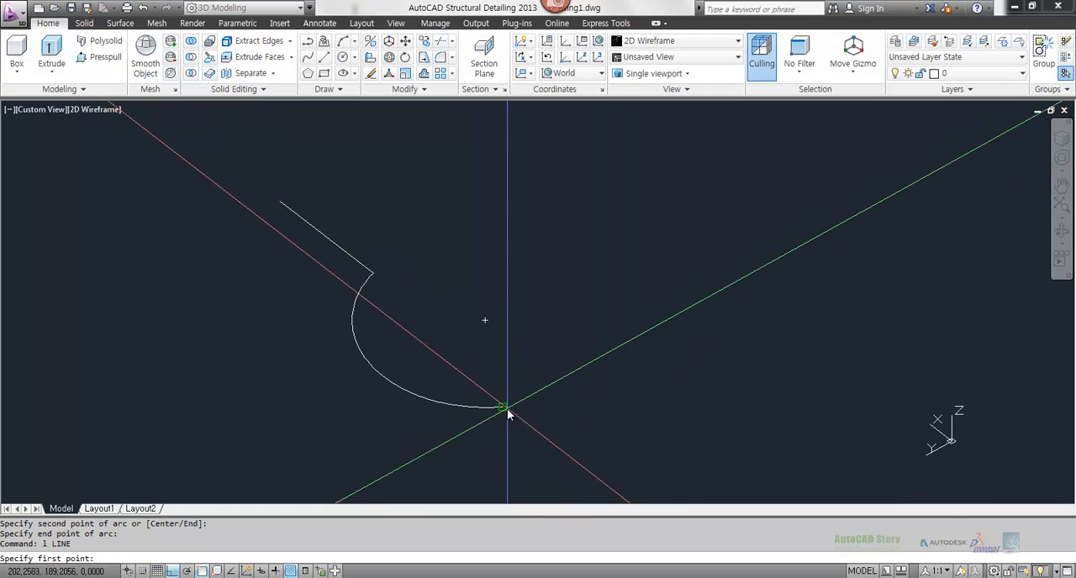
click(505, 408)
key(F8)
click(713, 456)
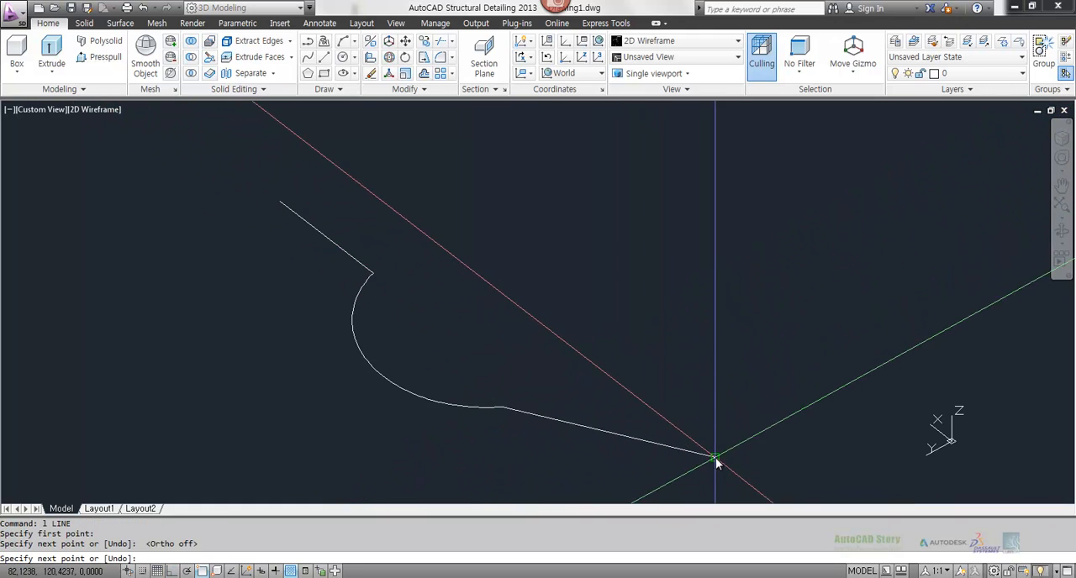
key(Return)
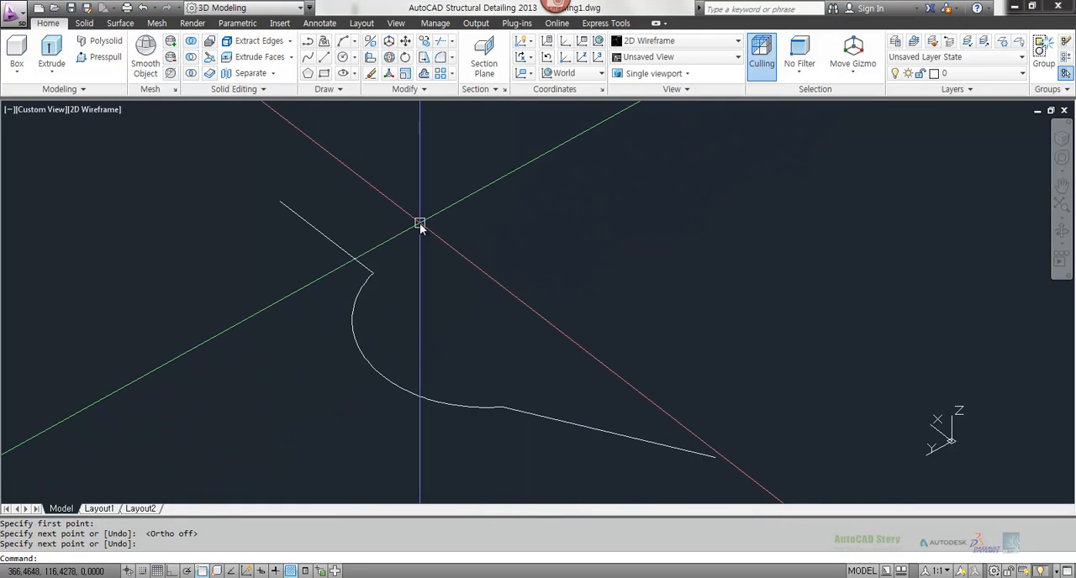
Step: Draw a separate large three-point arc spanning above the line-and-arc chain
text(a)
key(Return)
click(378, 172)
click(583, 242)
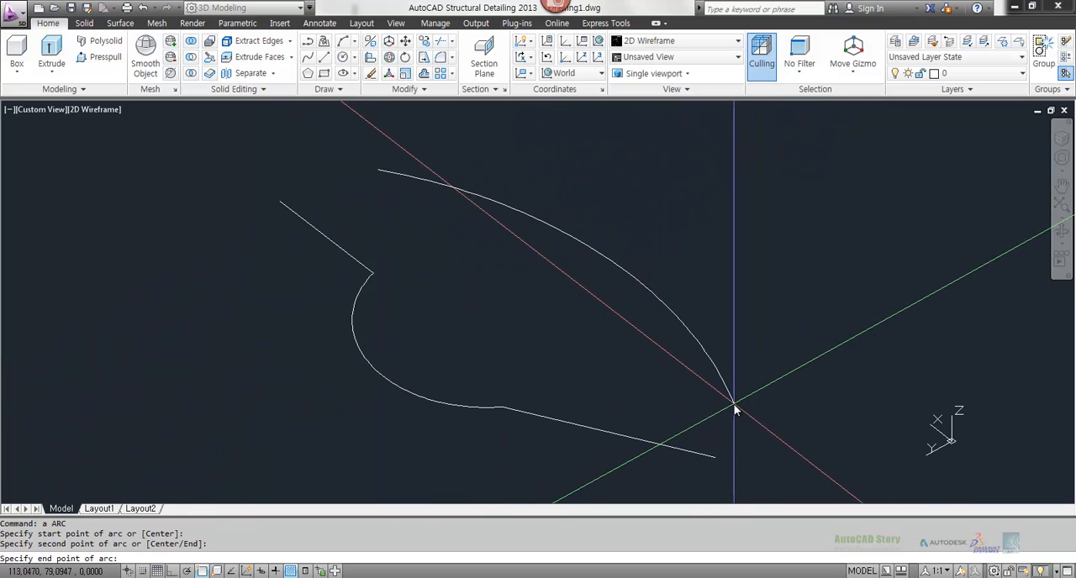
click(730, 407)
Step: Move the large separate arc straight up along the Z axis with Ortho on
text(m)
key(Return)
click(686, 306)
click(591, 308)
key(Return)
click(529, 335)
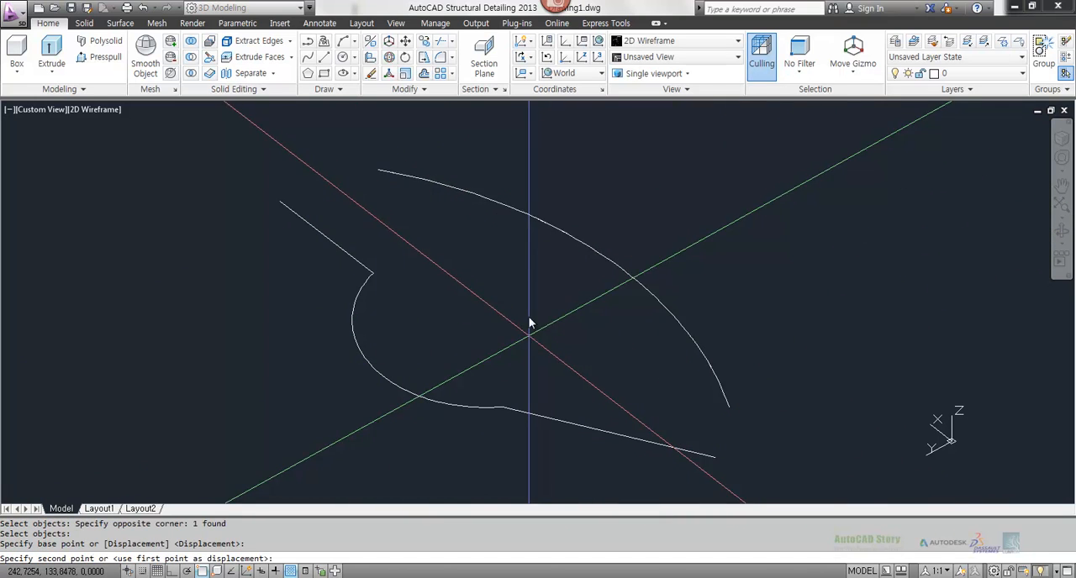
key(F8)
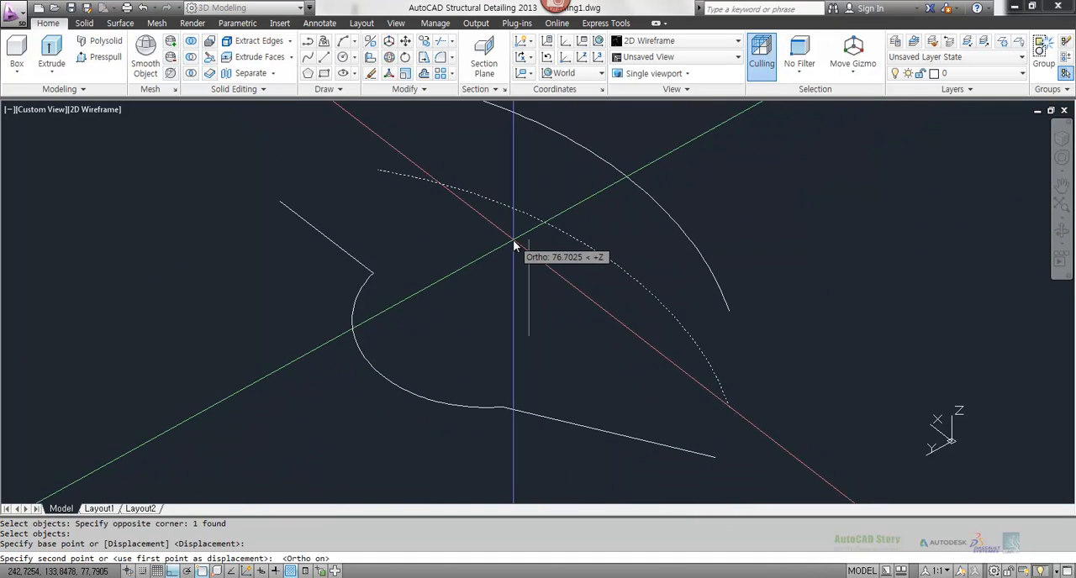
click(526, 193)
Step: Try to create a ruled surface with RULESURF between the short straight line and the raised arc
shift+middle_drag(594, 317, 540, 339)
scroll(541, 339, down, 2)
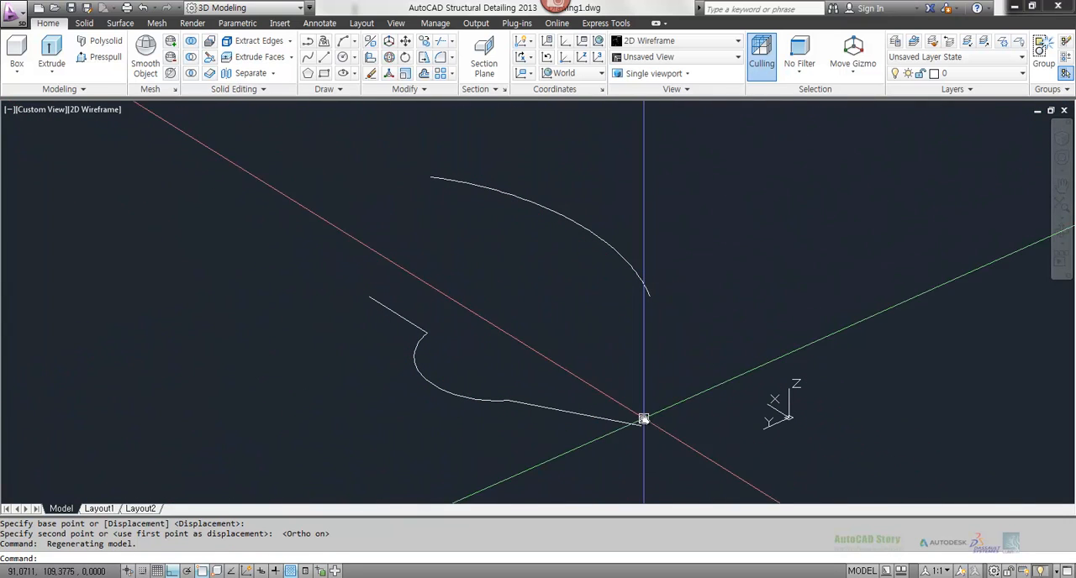
text(rules)
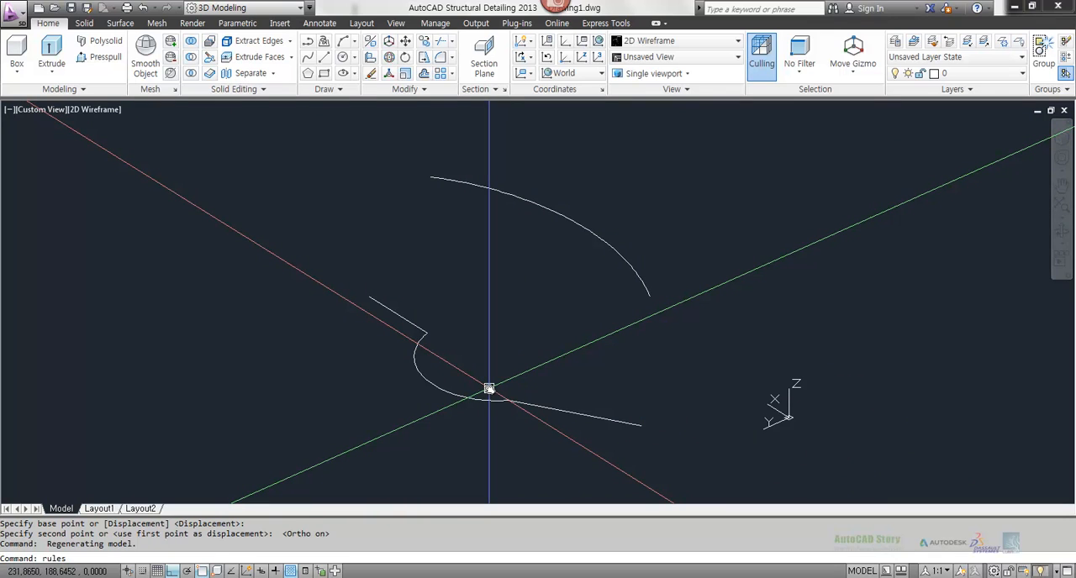
text(urf)
key(Return)
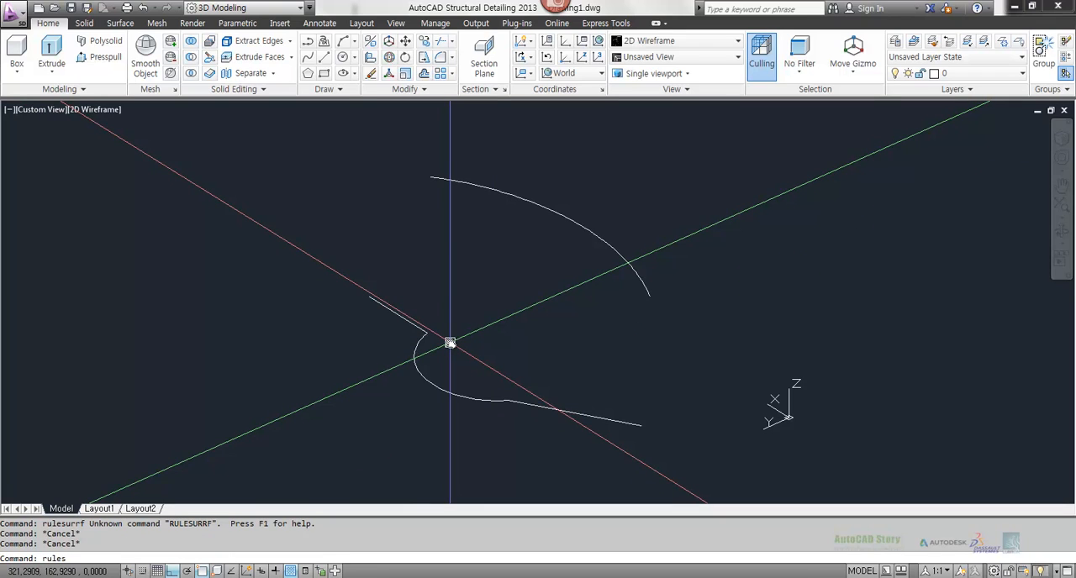
text(rulesurf)
key(Return)
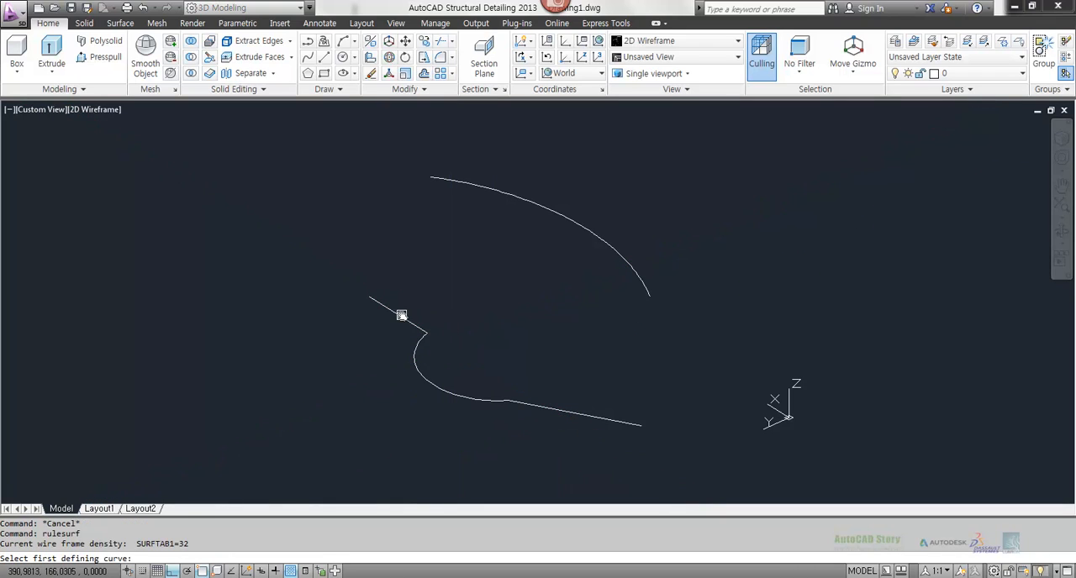
click(450, 180)
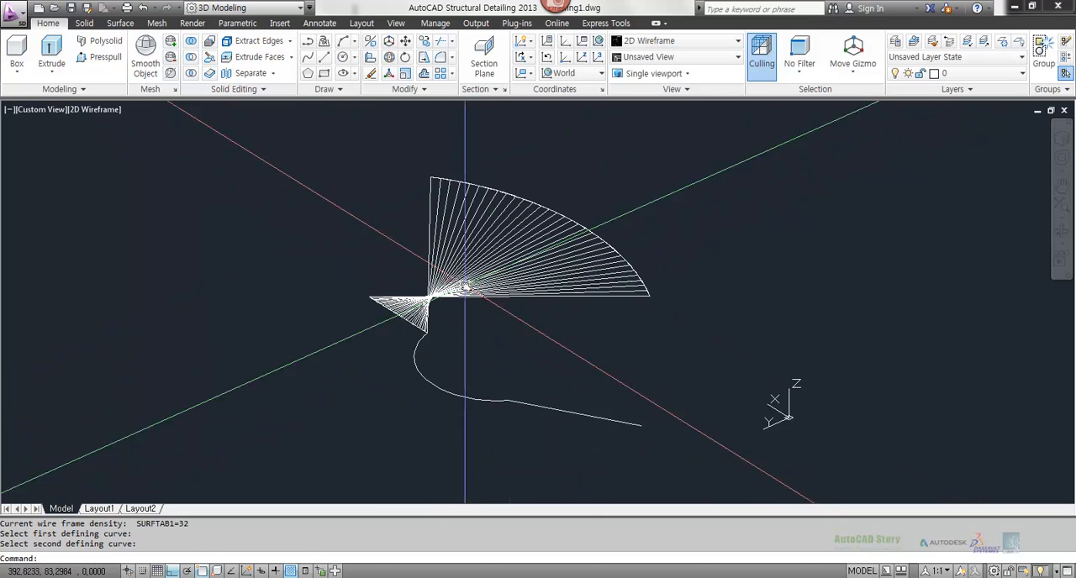
Step: Erase the ruled surface between the short line and the raised arc, keeping the curves
key(Escape)
text(e)
key(Return)
click(516, 262)
key(Return)
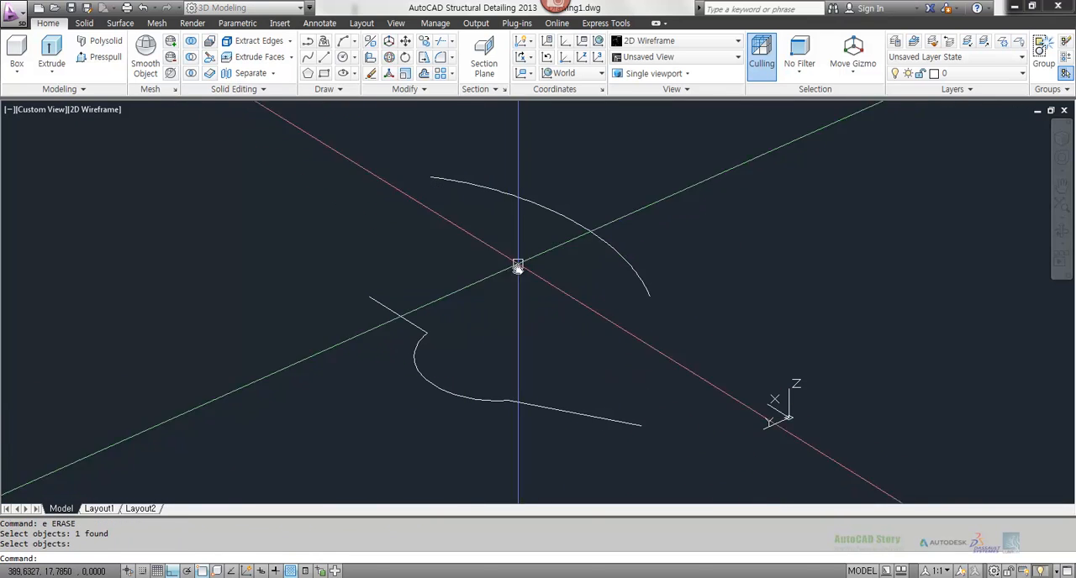
key(Return)
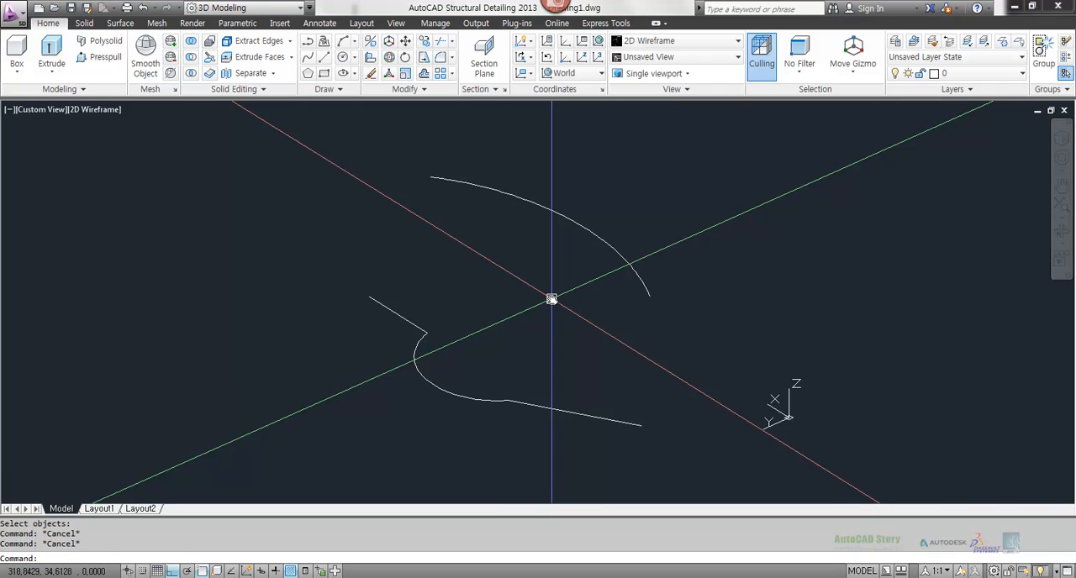
Step: Join the short line, the lower arc and the long line into one polyline with PEDIT and check the joined selection
text(pe)
key(Return)
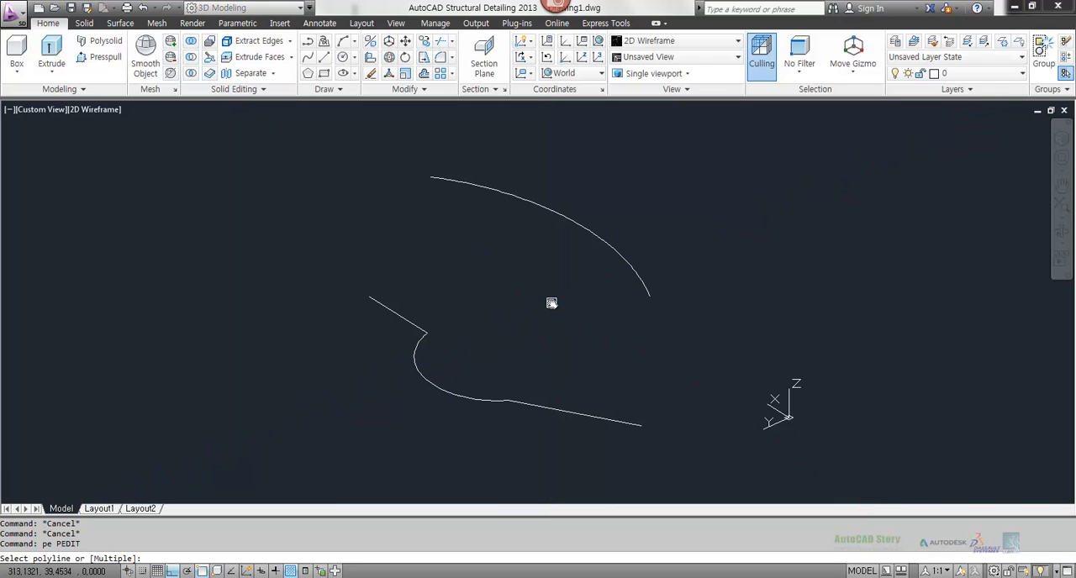
click(381, 303)
text(j)
key(Return)
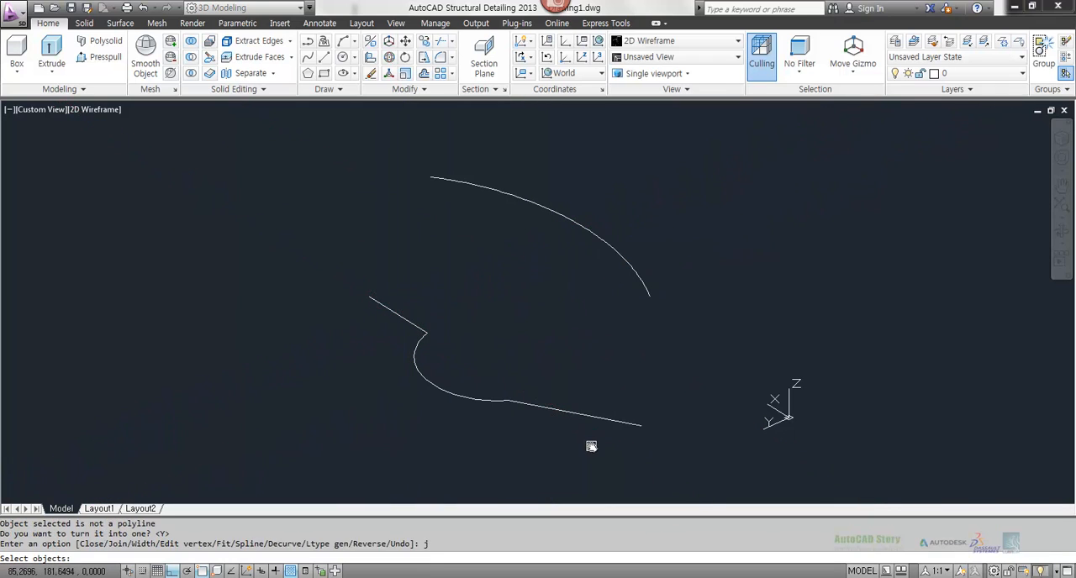
click(593, 444)
click(374, 309)
key(Return)
key(Return)
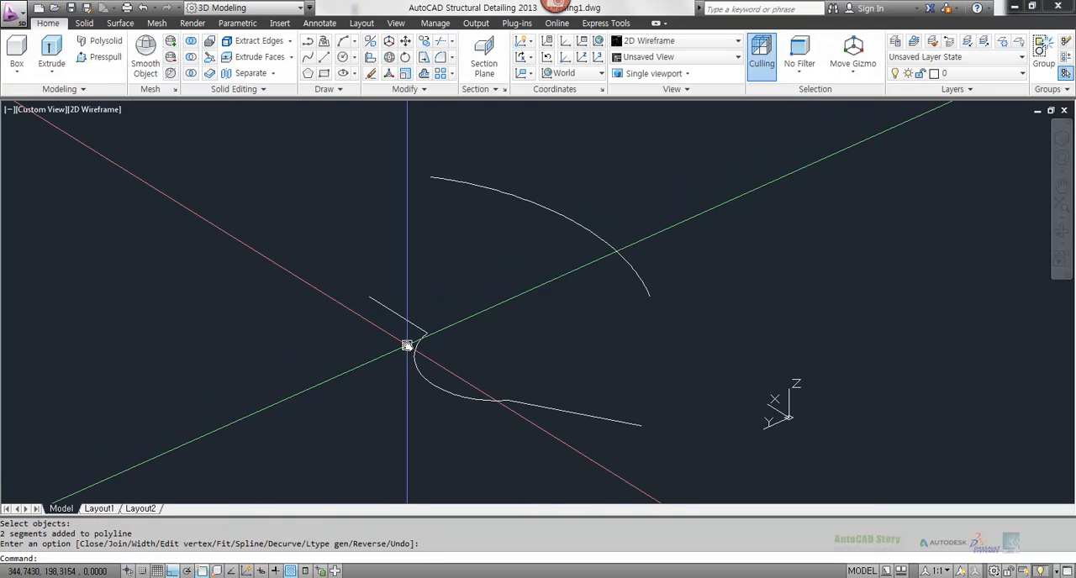
click(421, 370)
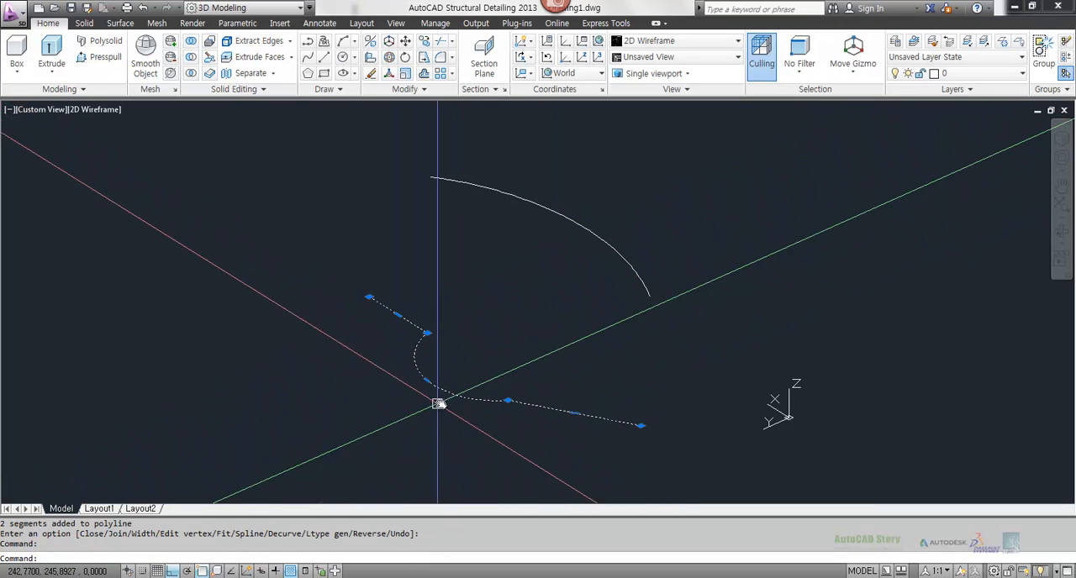
key(Escape)
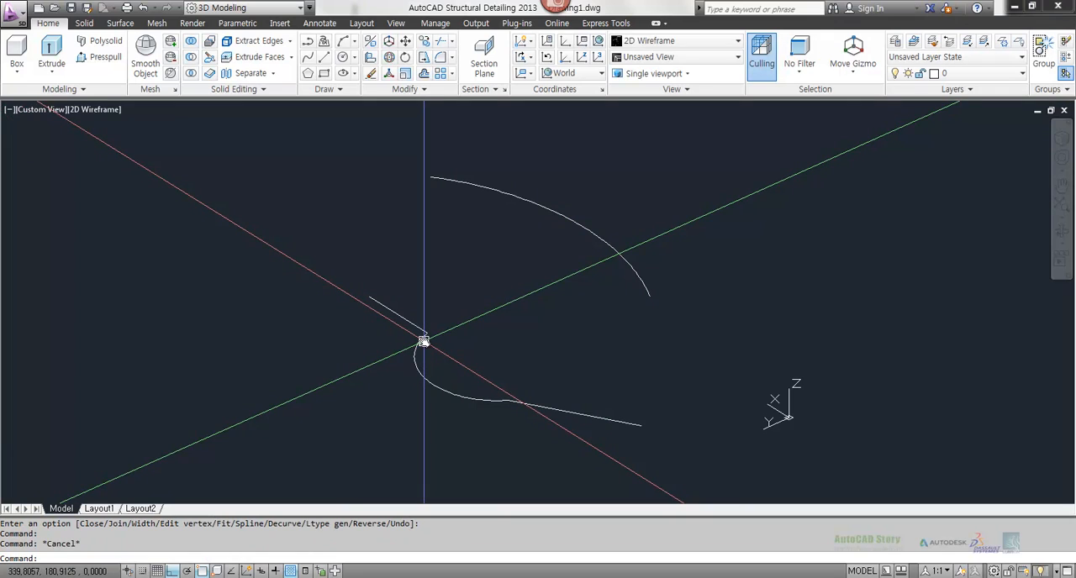
Step: Create a ruled surface mesh with RULESURF between the joined polyline and the raised arc
text(rulesurf)
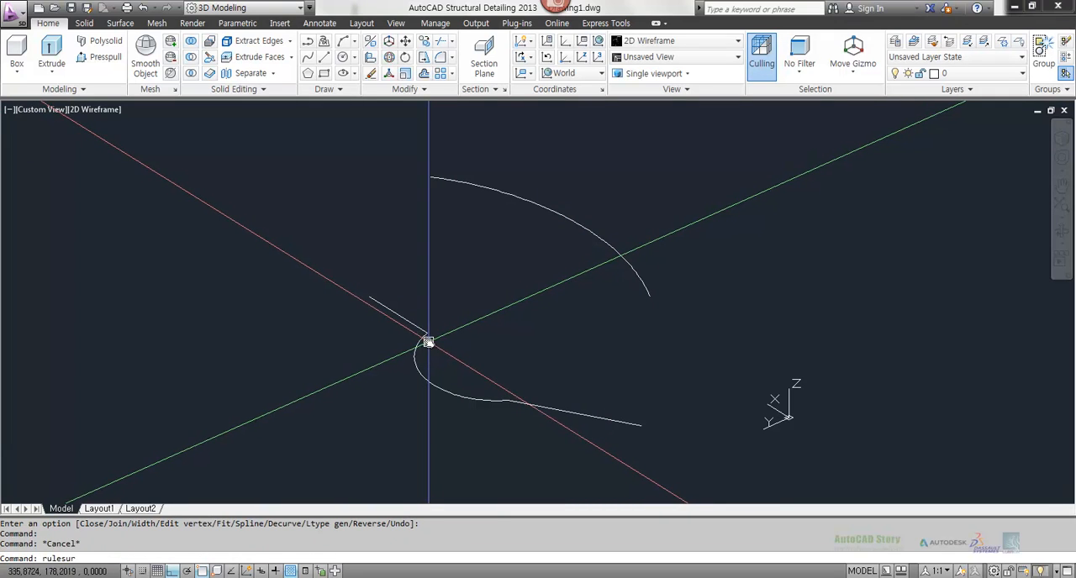
key(Return)
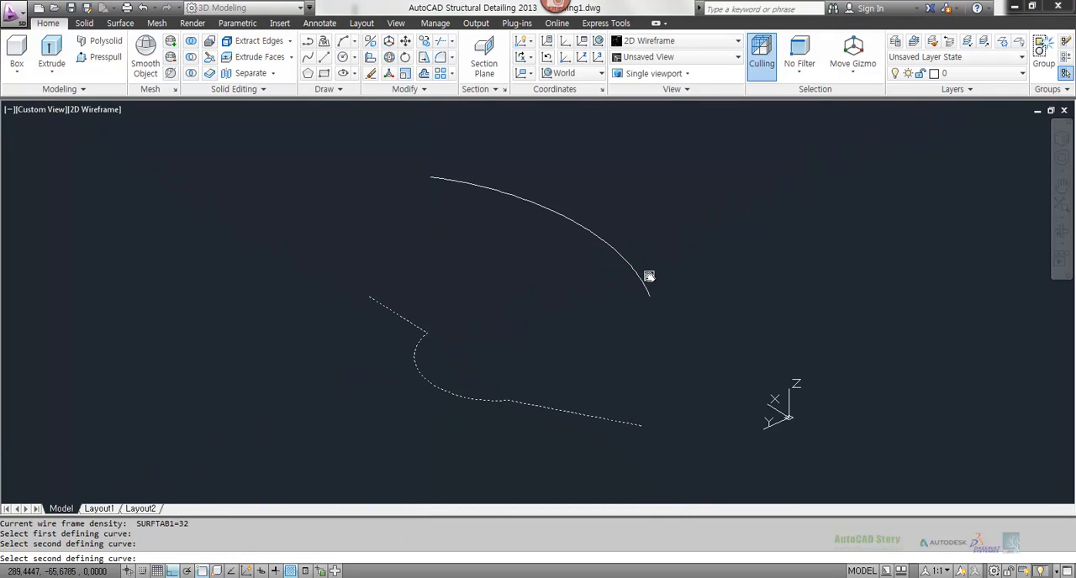
click(649, 276)
shift+middle_drag(649, 278, 550, 339)
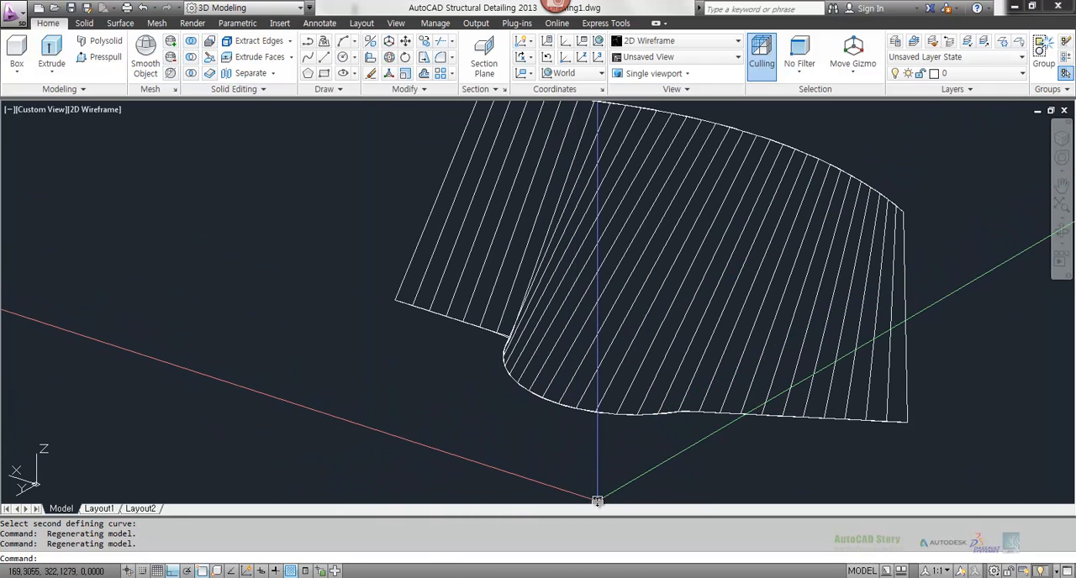
Step: Review the Rulesurf entry in the Notepad notes and return to the AutoCAD drawing
key(alt+Tab)
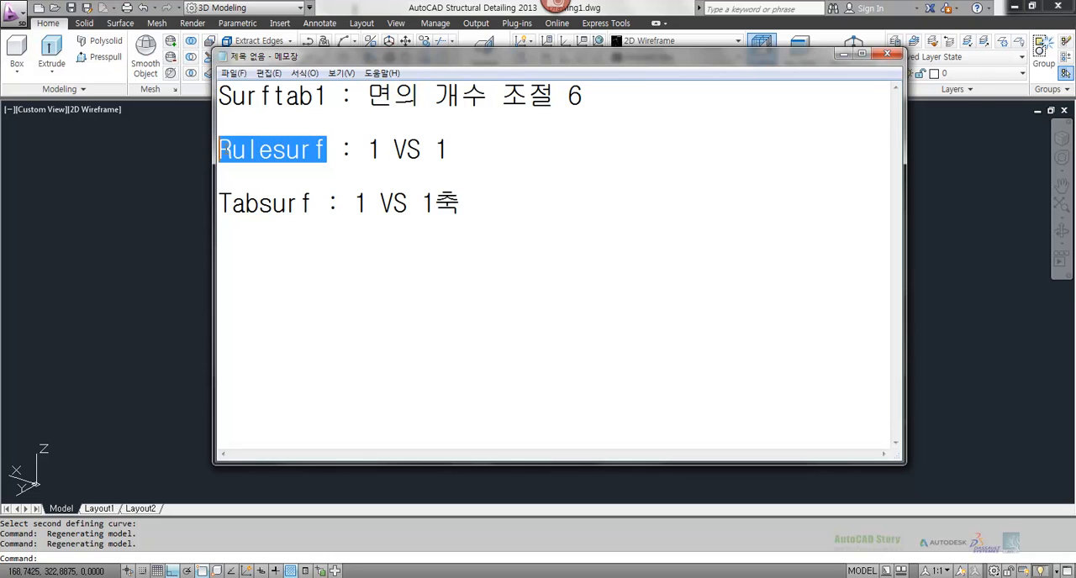
click(171, 217)
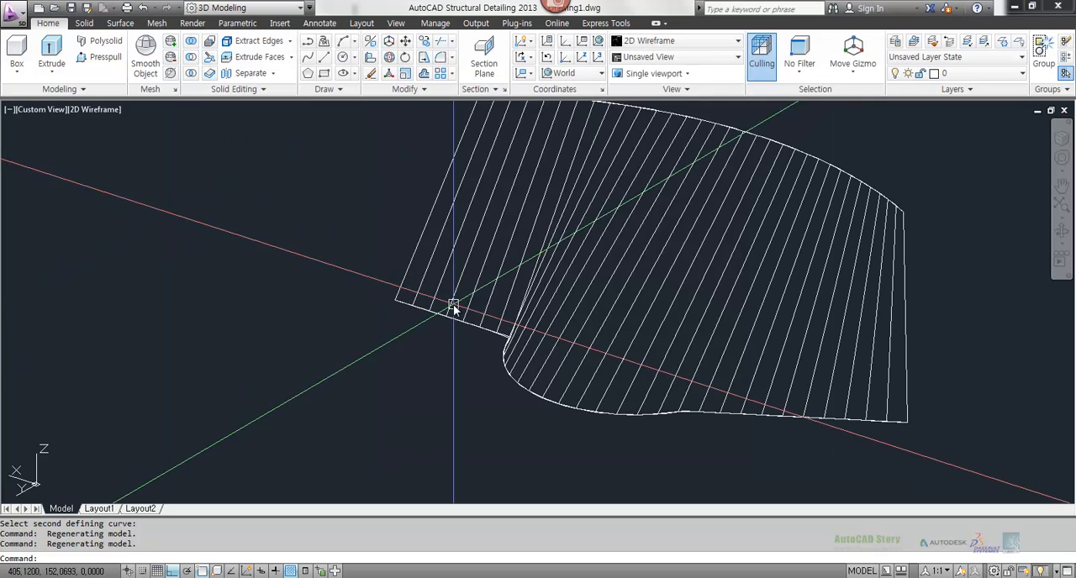
Step: Erase the ruled surface mesh spanning the joined polyline and the raised arc, keeping both curves
key(Escape)
text(e)
key(Return)
click(556, 304)
key(Return)
scroll(554, 303, down, 5)
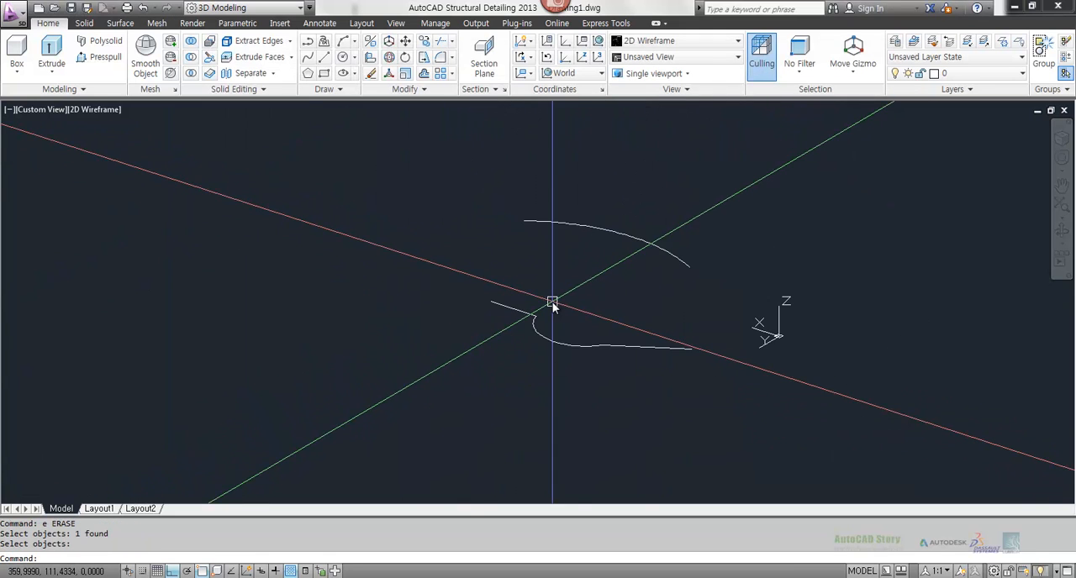
Step: Erase the joined polyline and the raised arc to empty the drawing
middle_drag(457, 305, 384, 307)
text(e)
key(Return)
click(633, 407)
click(570, 354)
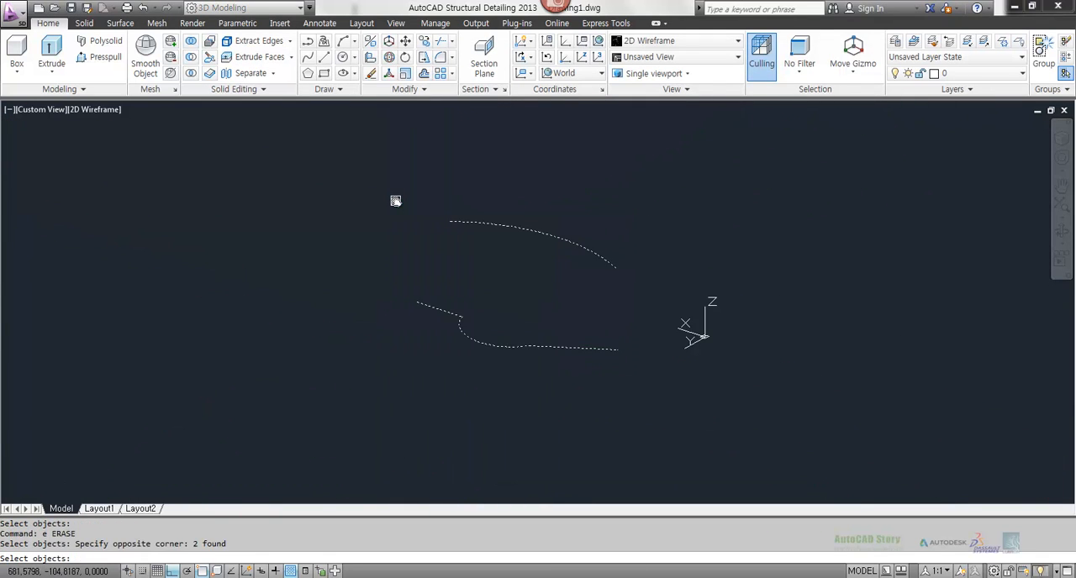
key(Return)
Step: Draw a long straight line along the X direction across the middle of the empty drawing
text(z)
key(Return)
text(a)
key(Return)
key(Escape)
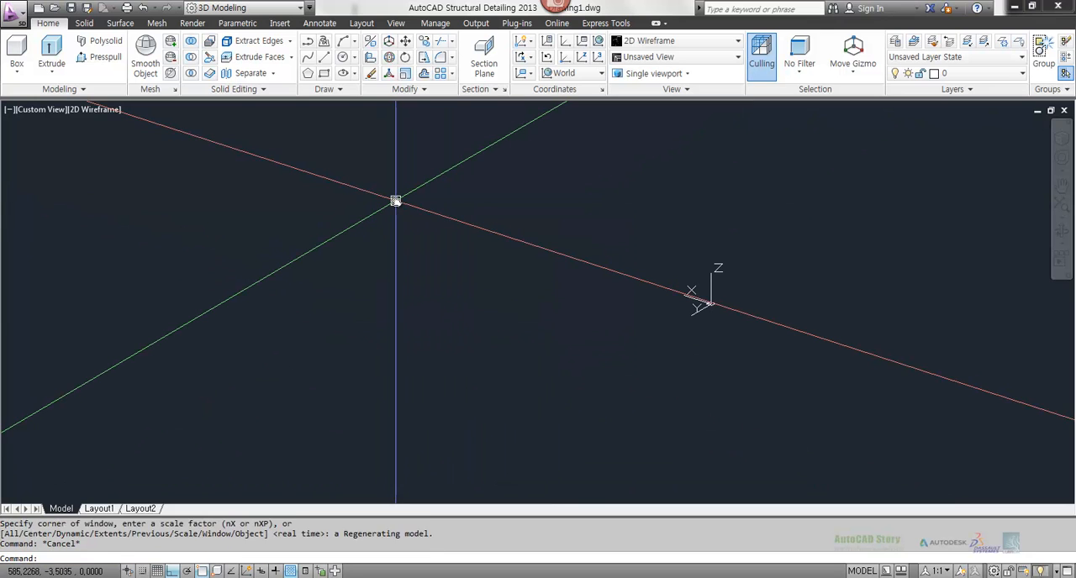
text(z)
key(Return)
text(a)
key(Return)
text(l)
key(Return)
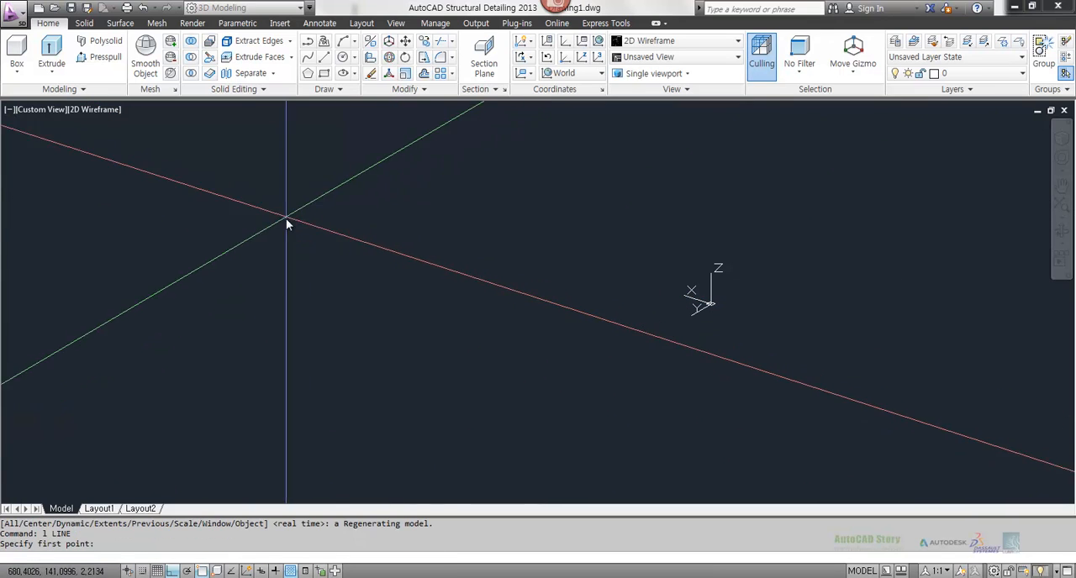
click(286, 219)
click(551, 396)
key(Return)
Step: Draw a second line, about 570 units long, parallel to and in front of the first line
key(Return)
click(222, 333)
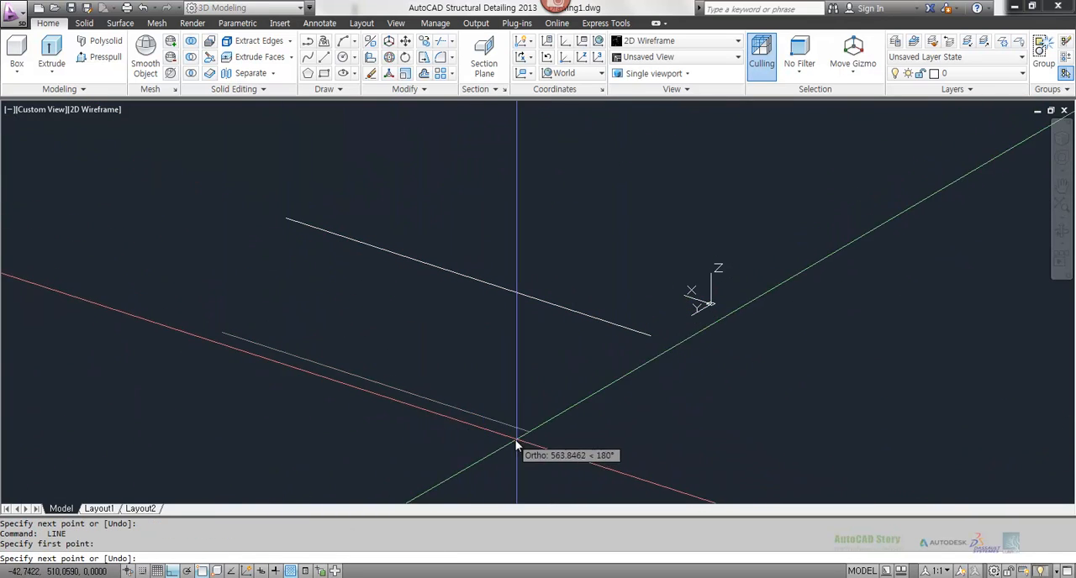
click(523, 439)
key(Return)
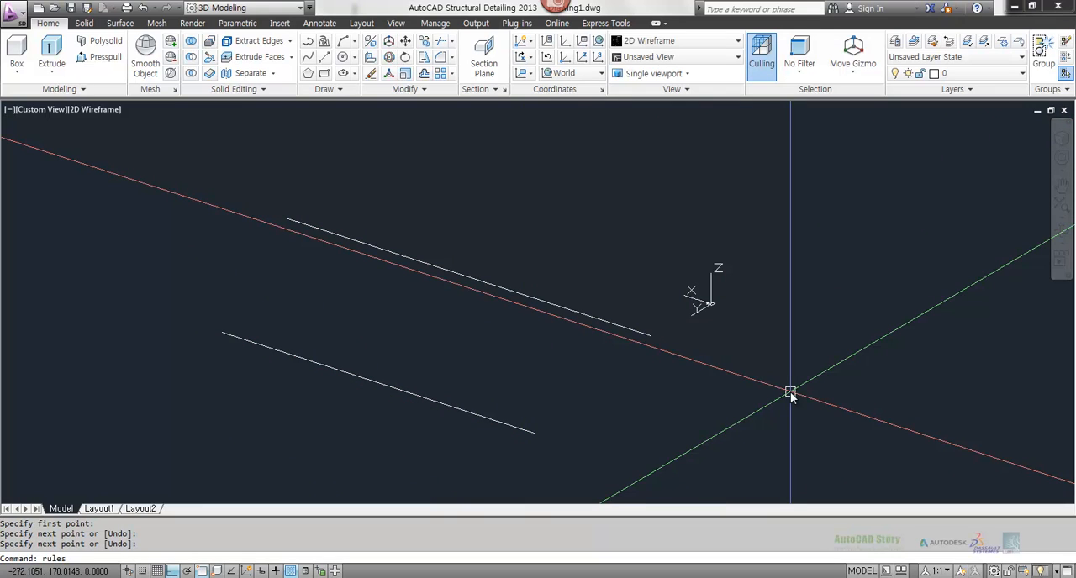
Step: Create a RULESURF mesh between the two parallel lines by picking them near matching ends, and dismiss the desktop notification
text(rulesurf)
key(Return)
click(529, 429)
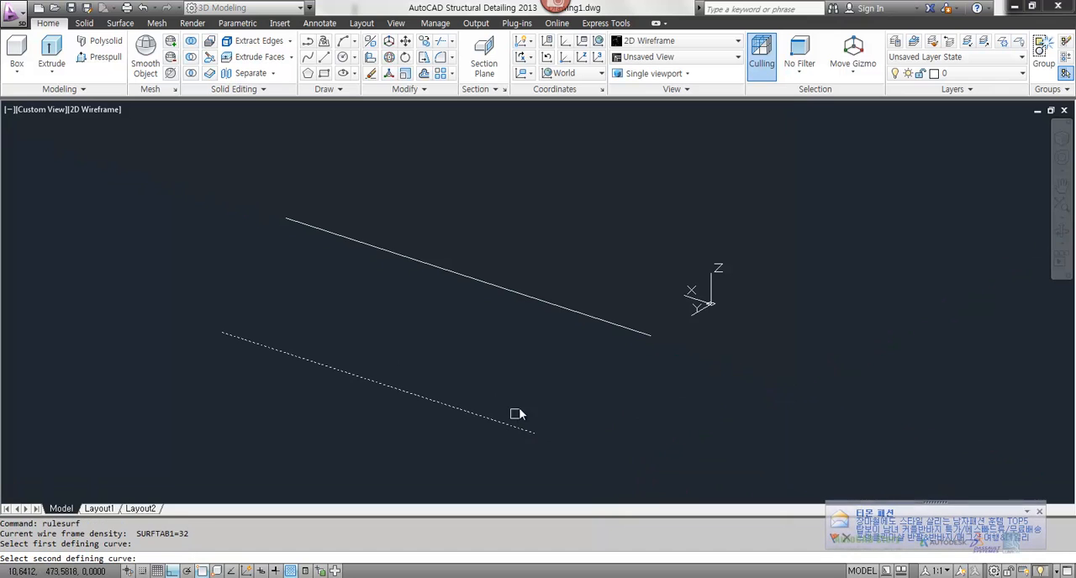
click(597, 320)
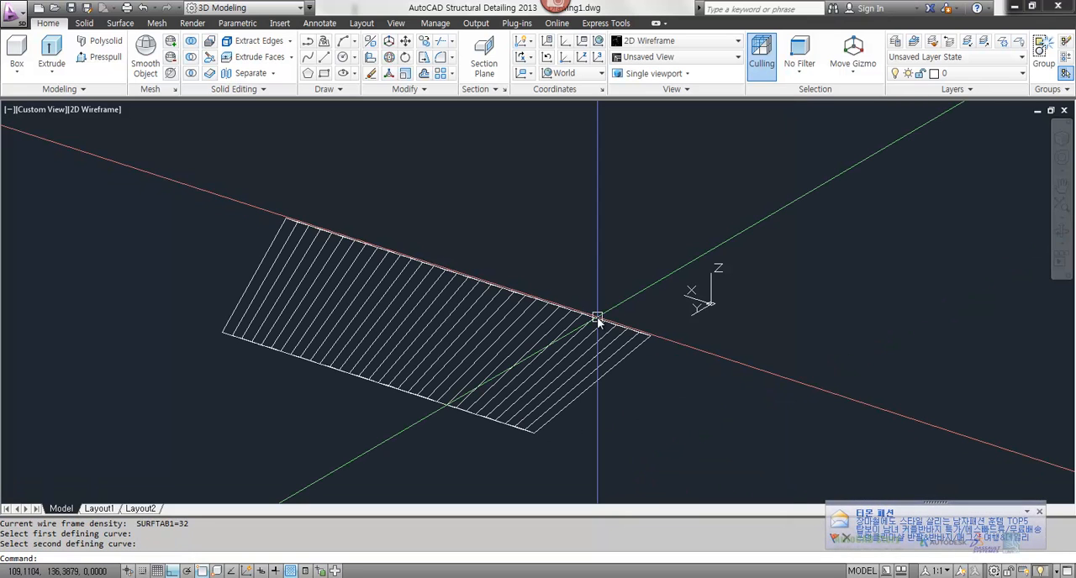
click(1033, 513)
Step: Erase the ruled mesh and create another with RULESURF, picking the two lines near opposite ends
text(e)
key(Return)
click(553, 363)
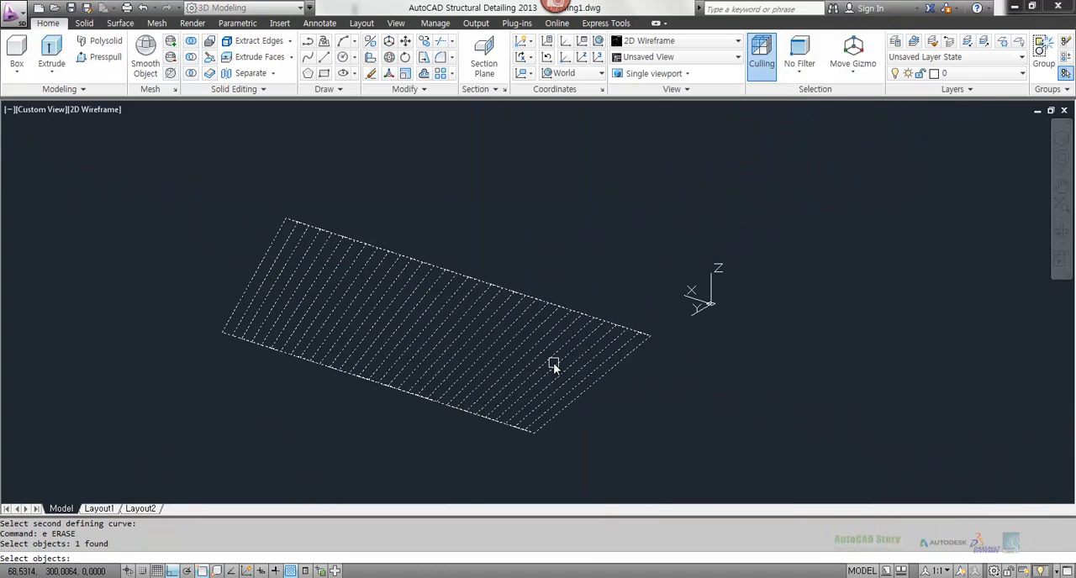
key(Return)
text(rulesurf)
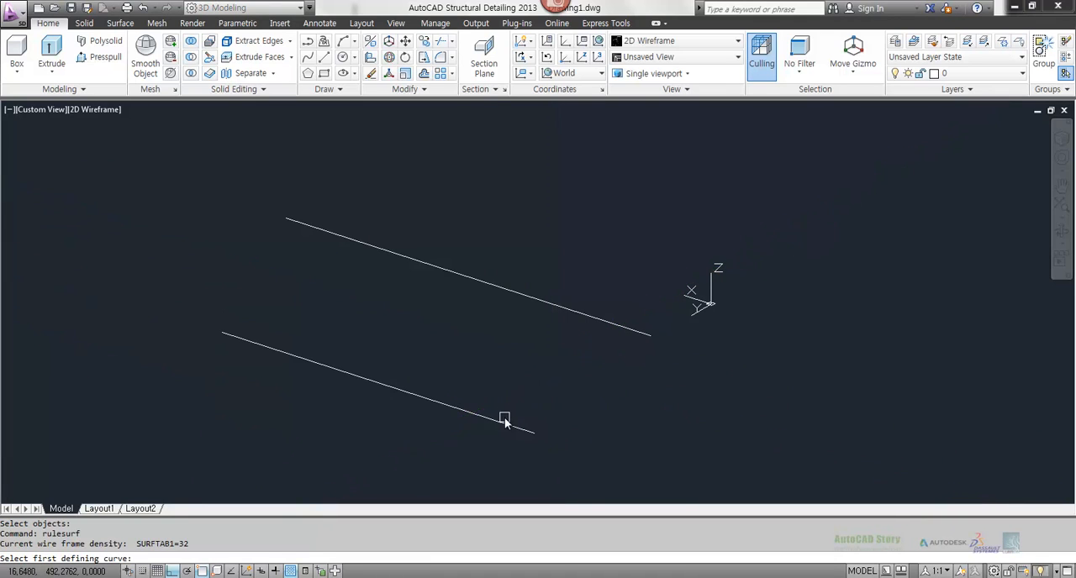
click(313, 236)
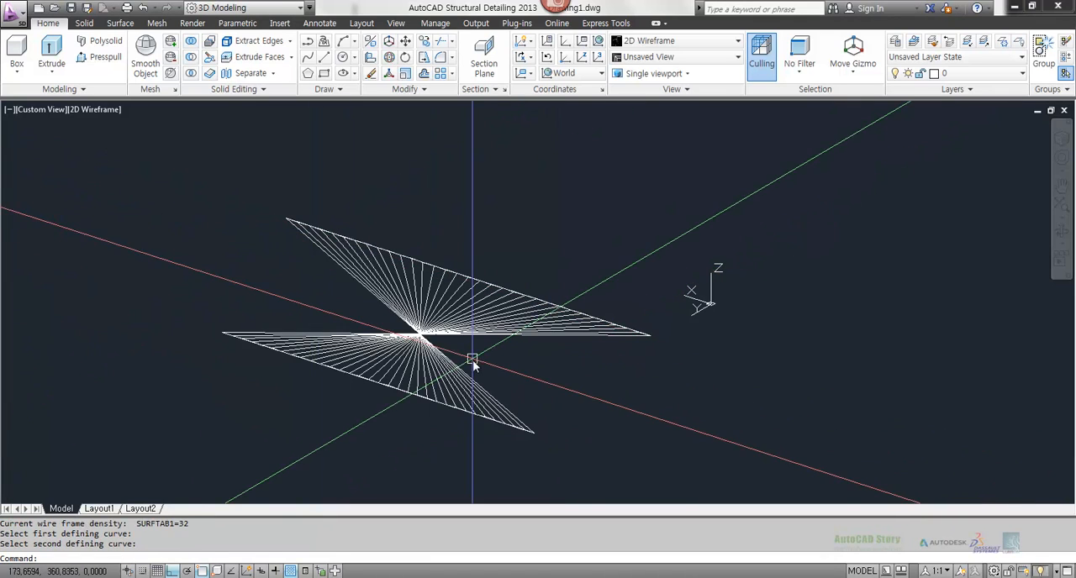
Step: Erase the crossed ruled mesh while keeping the two parallel lines
text(e)
key(Return)
click(505, 363)
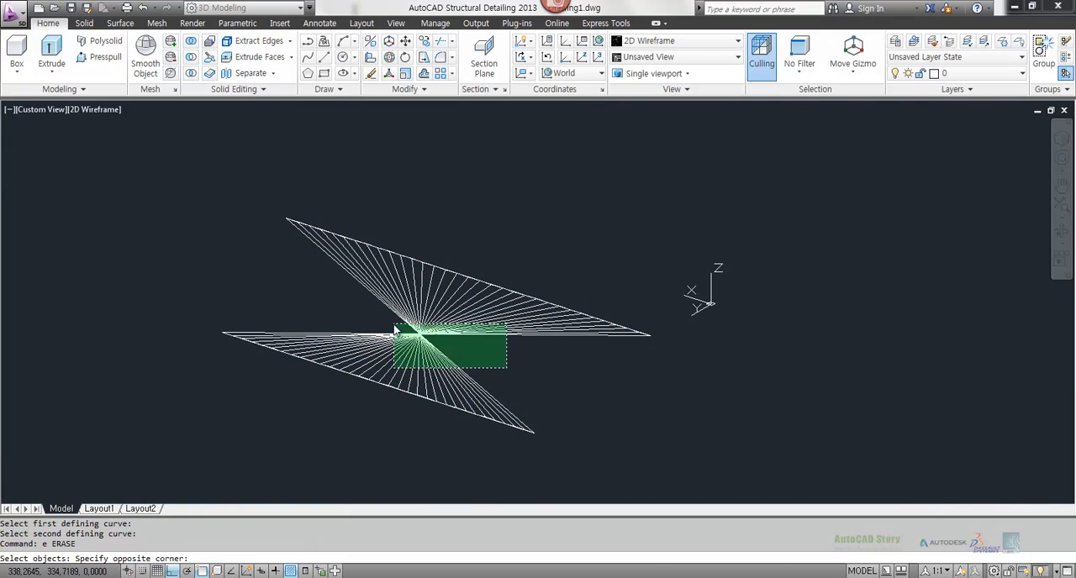
click(396, 331)
key(Return)
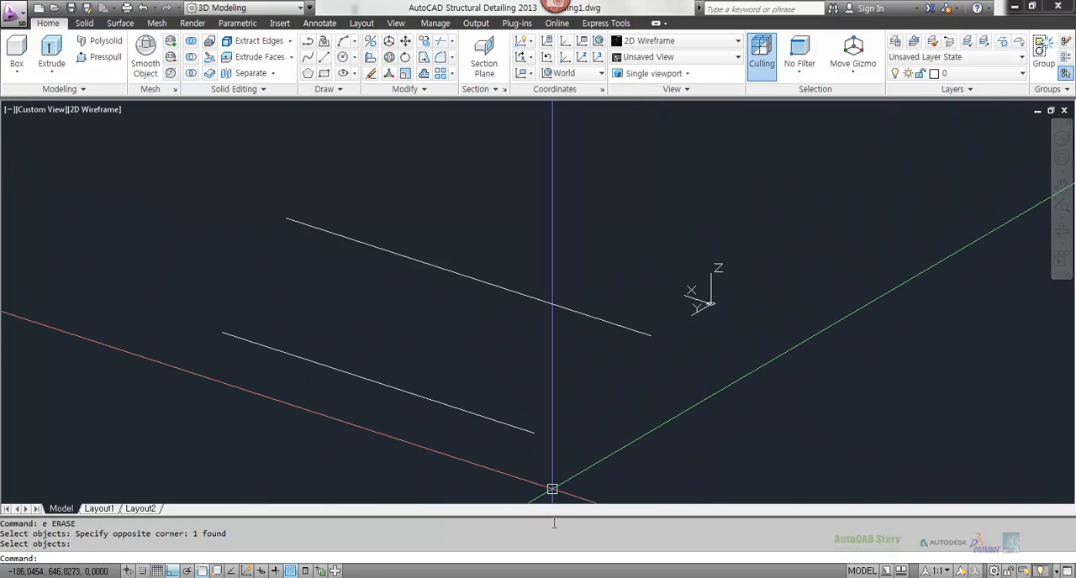
Step: Review the Rulesurf and Tabsurf entries in the Notepad notes and return to the AutoCAD drawing
key(alt+Tab)
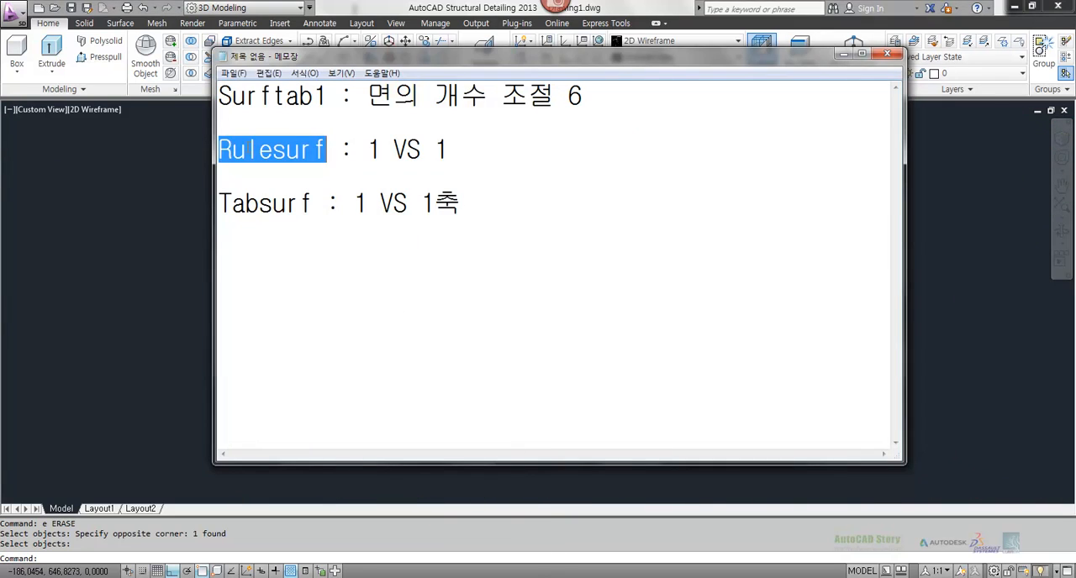
drag(462, 148, 323, 134)
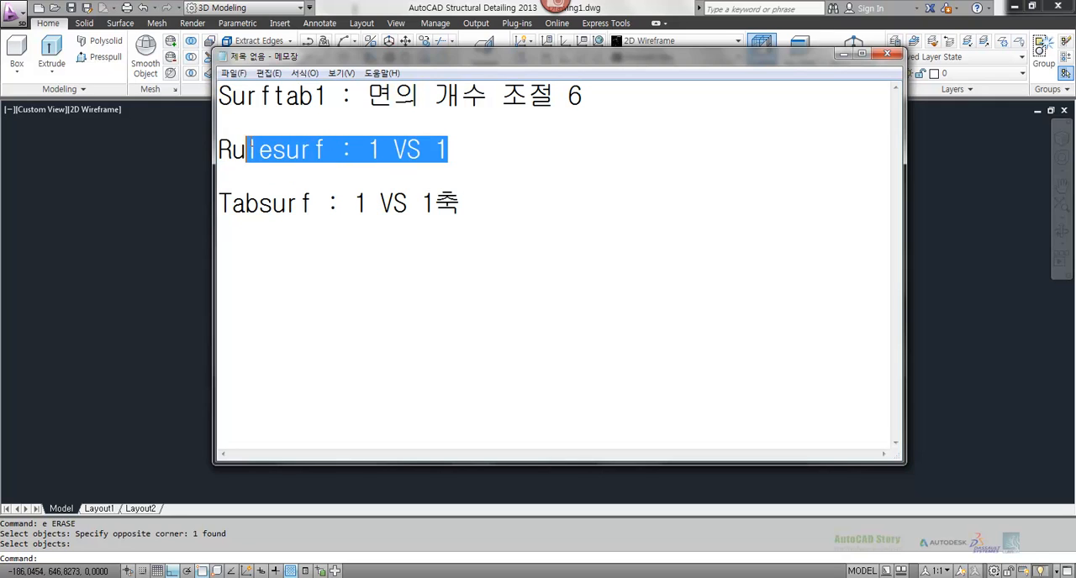
click(354, 204)
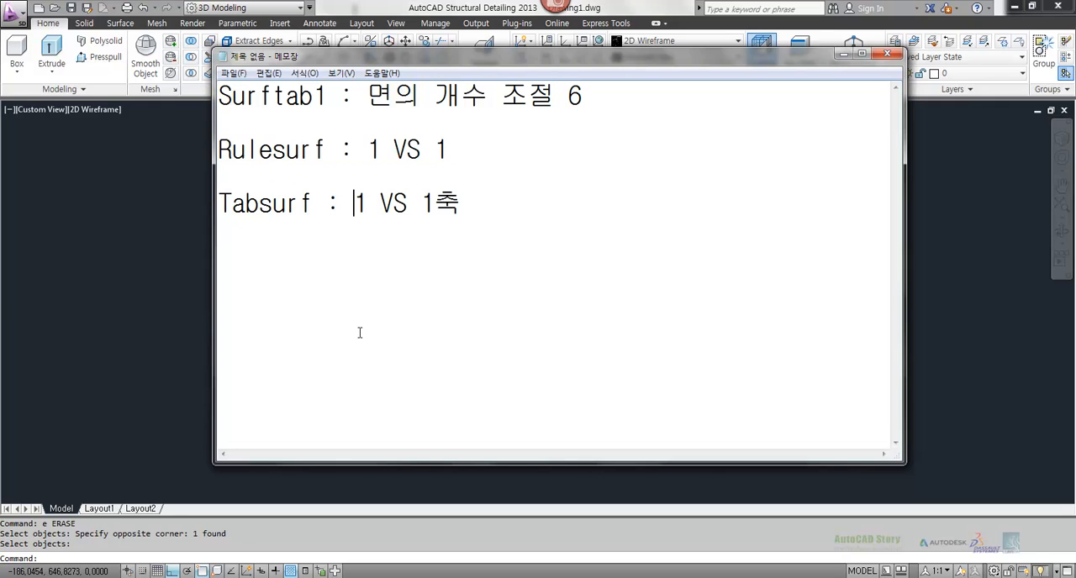
key(alt+Tab)
key(Escape)
key(Escape)
Step: Erase both parallel lines from the drawing
text(e)
key(Return)
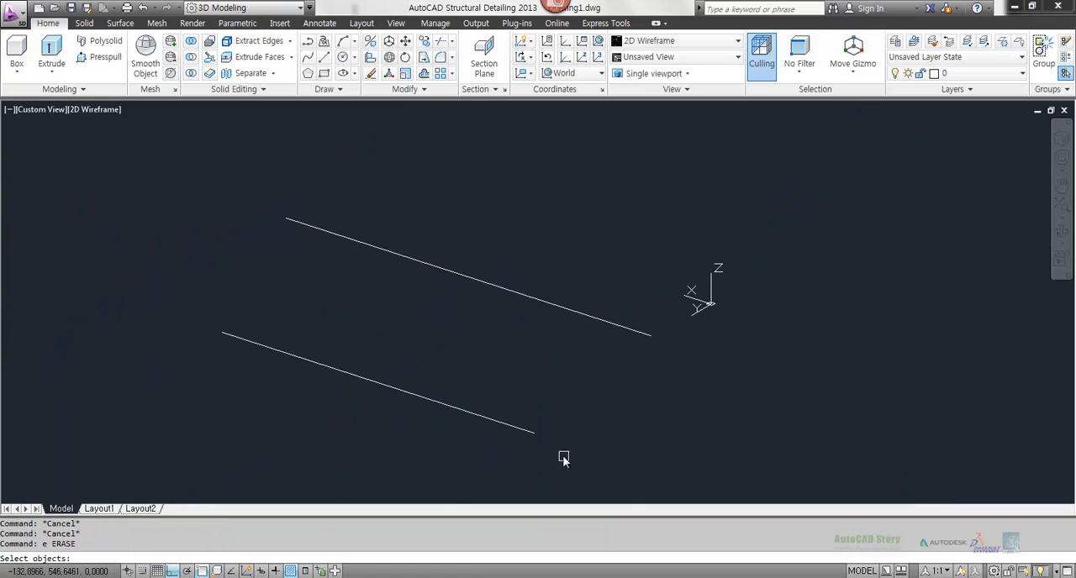
key(Return)
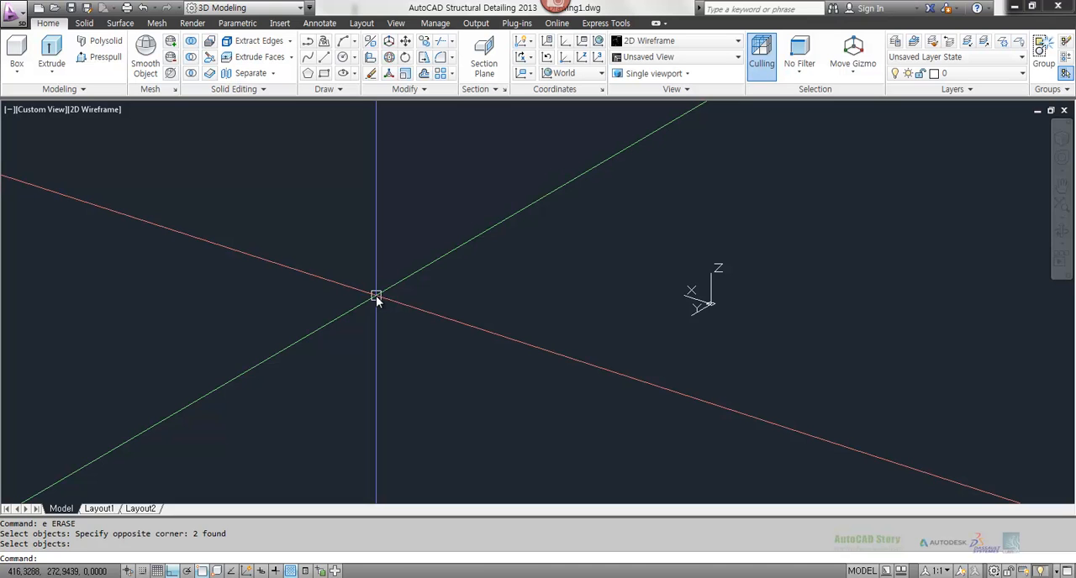
Step: Draw a short line about 124 units long along the X direction
text(l)
key(Return)
click(386, 345)
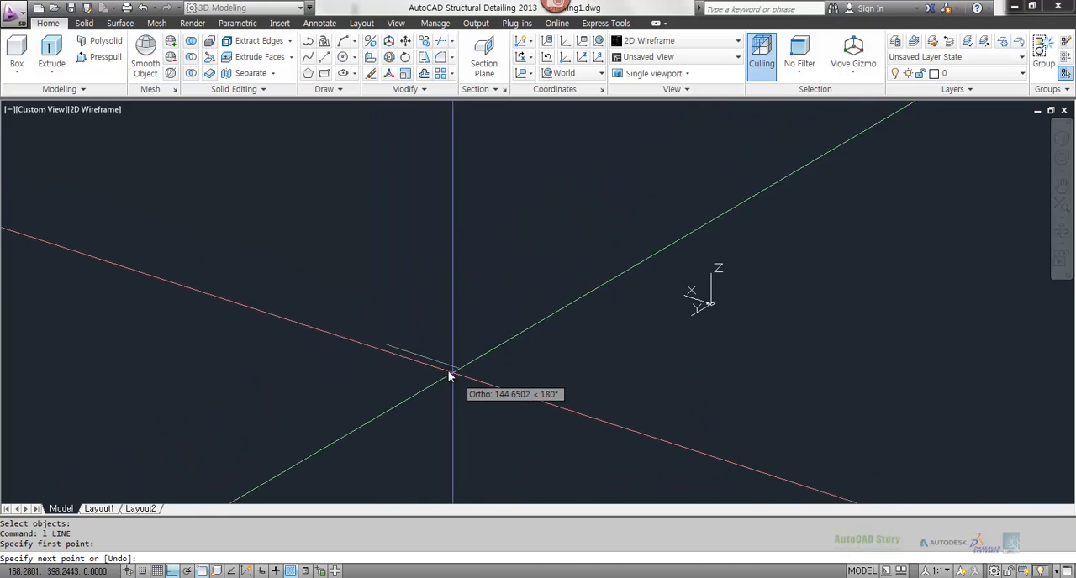
click(454, 366)
key(Escape)
key(Escape)
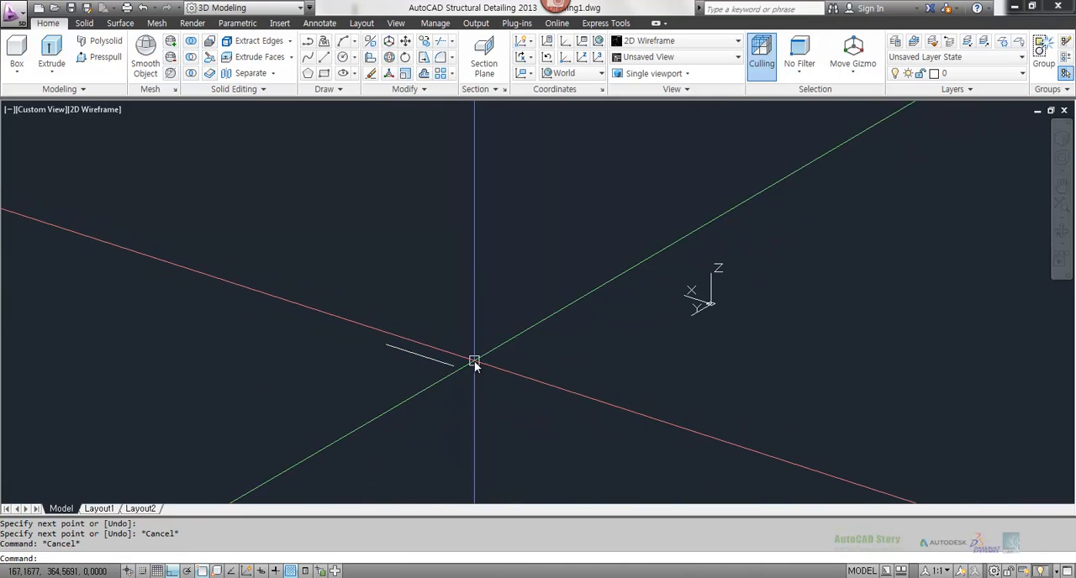
Step: Copy the short line about 238 units behind the original in the negative Y direction
key(Escape)
text(co)
key(Return)
click(440, 412)
click(415, 348)
key(Return)
click(509, 387)
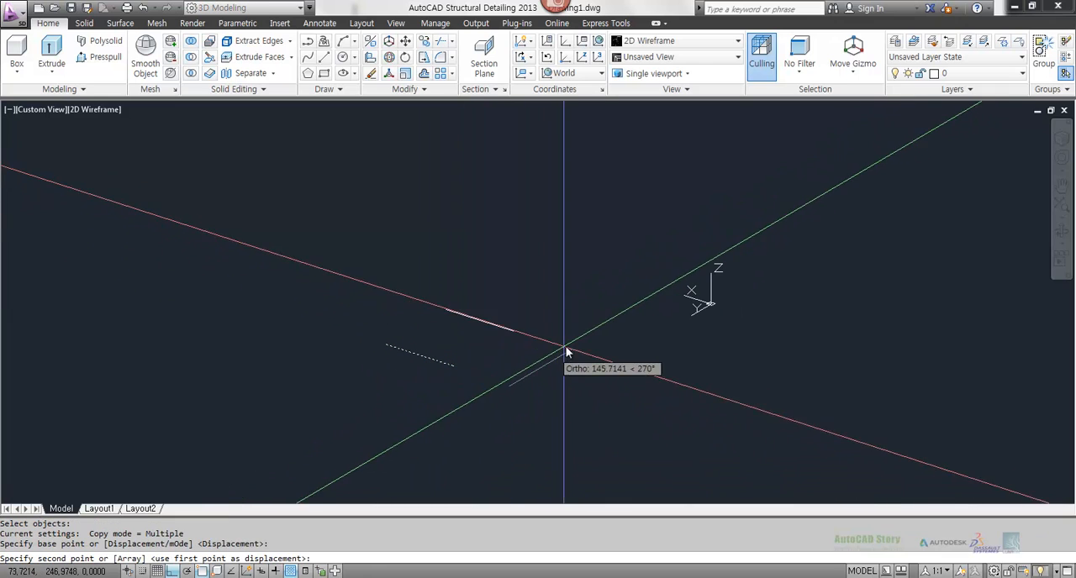
click(616, 338)
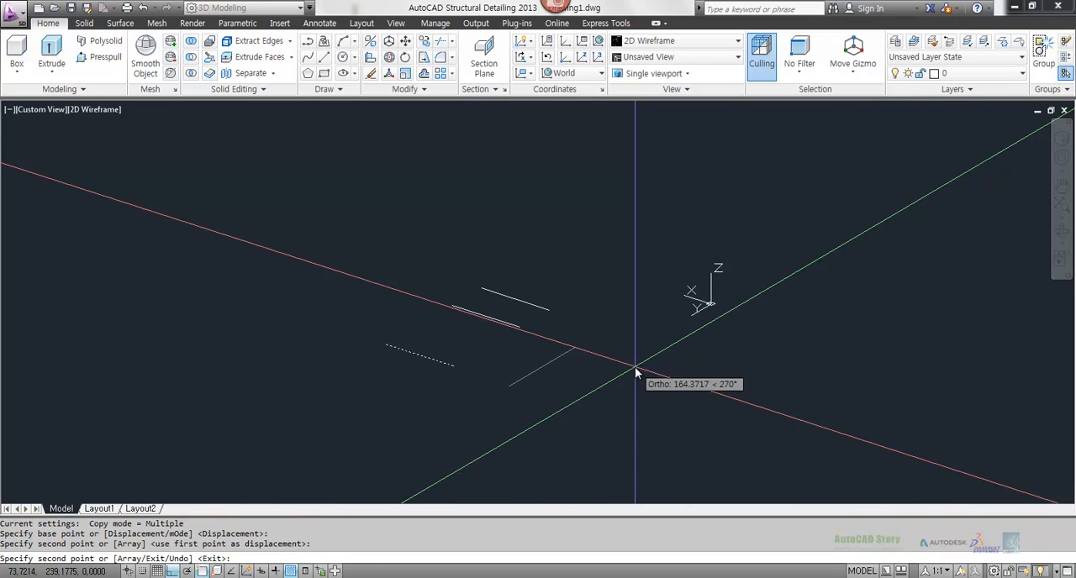
key(Escape)
key(Escape)
key(Escape)
Step: Scale the copied rear line about its midpoint by a factor of 1.2
text(sc)
key(Return)
click(560, 289)
click(484, 312)
key(Return)
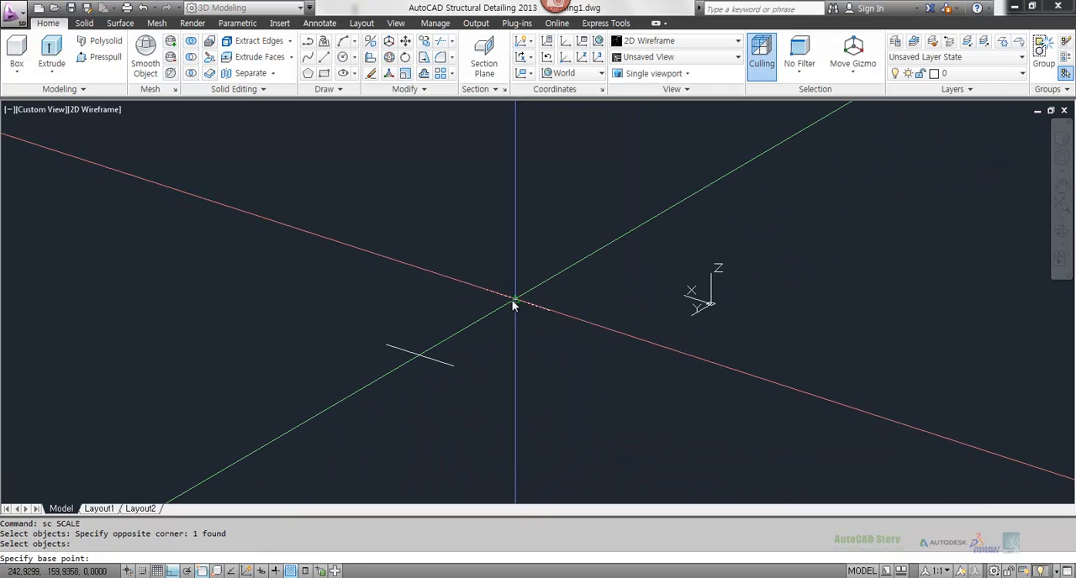
click(515, 300)
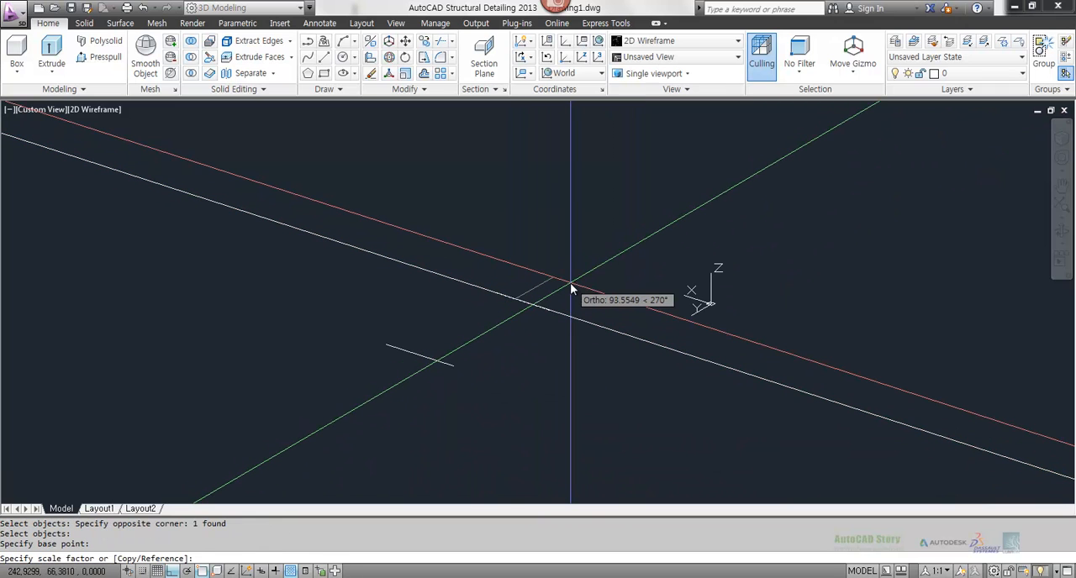
text(2)
key(Return)
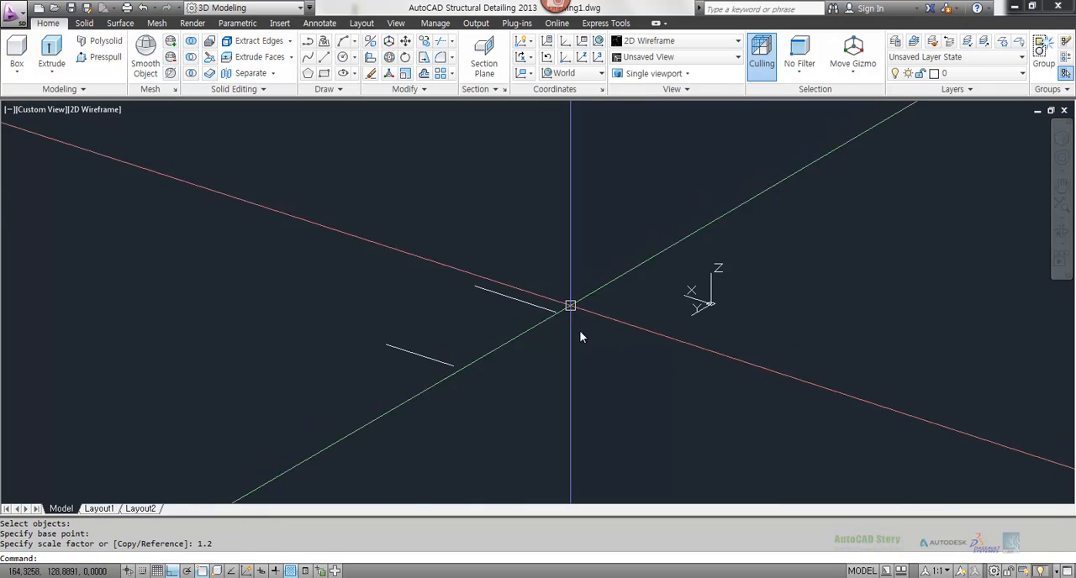
key(Escape)
key(Escape)
key(Escape)
Step: Set the UCS with the ZAxis option, its origin at the front line's far-left endpoint and Z pointing horizontally away from the rear line
scroll(450, 339, up, 2)
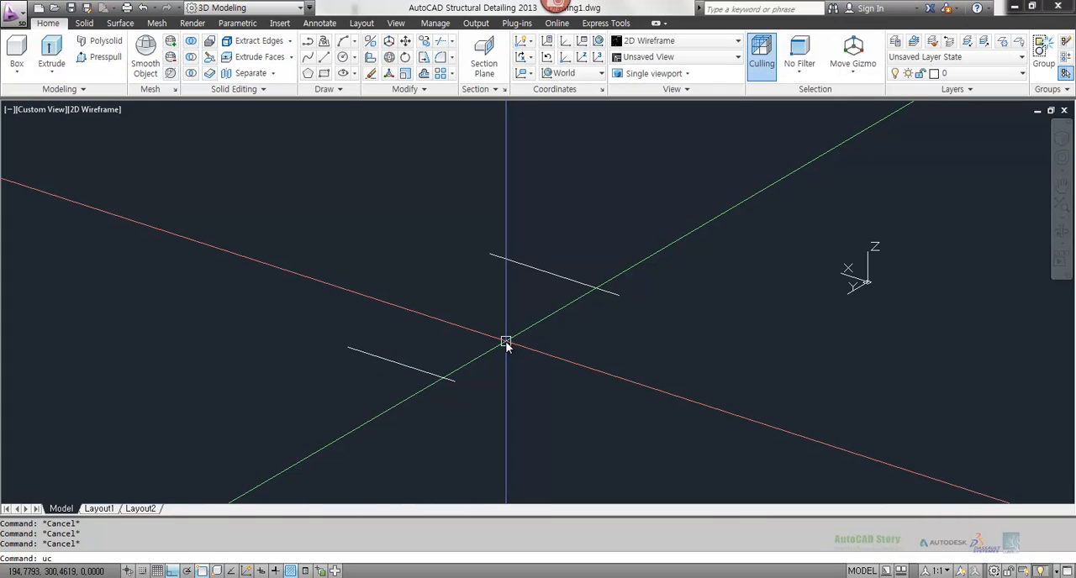
text(za)
key(Return)
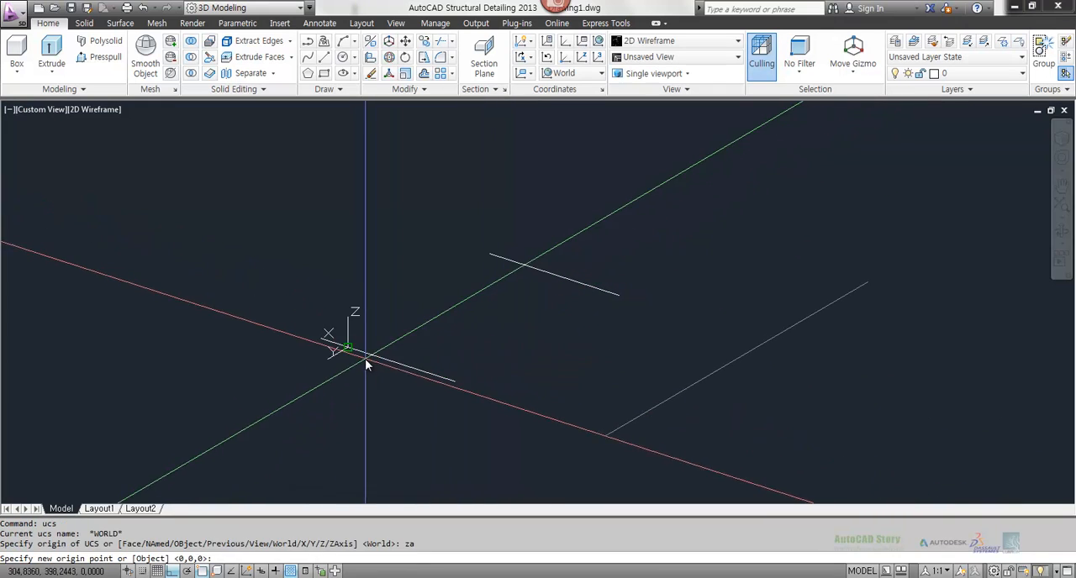
click(357, 353)
click(244, 410)
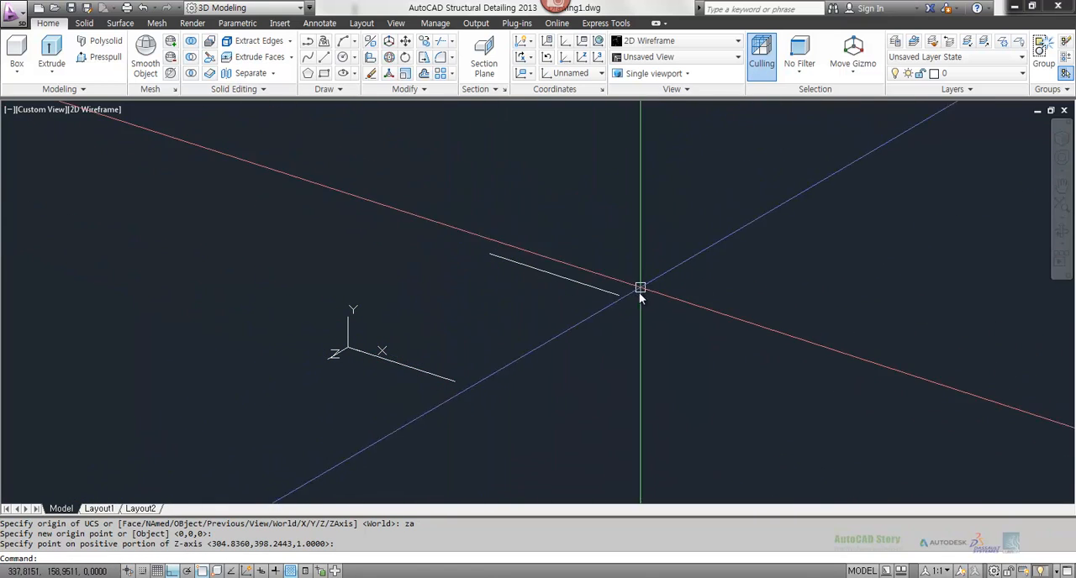
text(a)
key(Return)
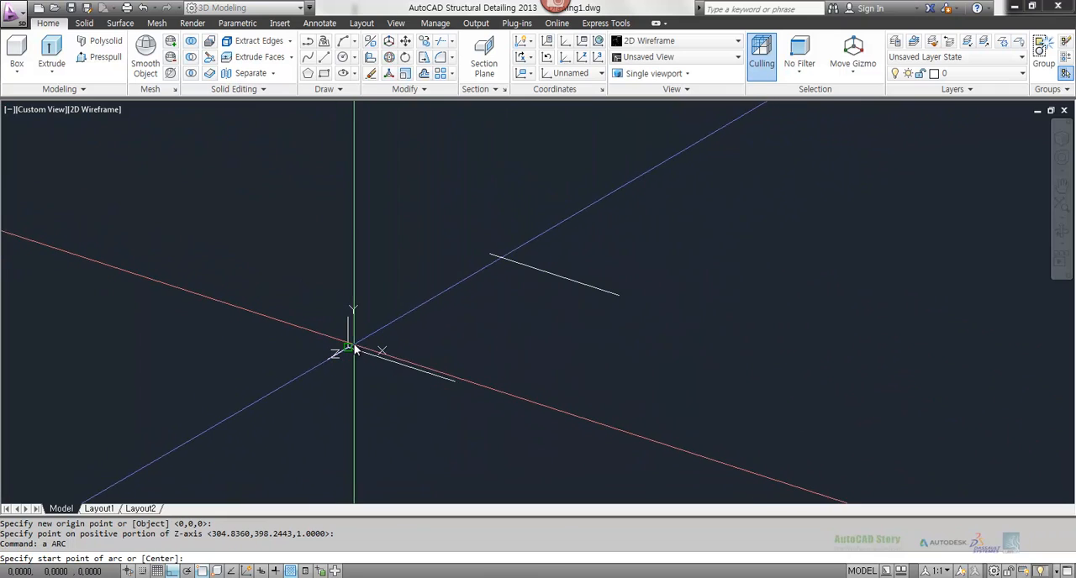
click(357, 348)
text(c)
key(Return)
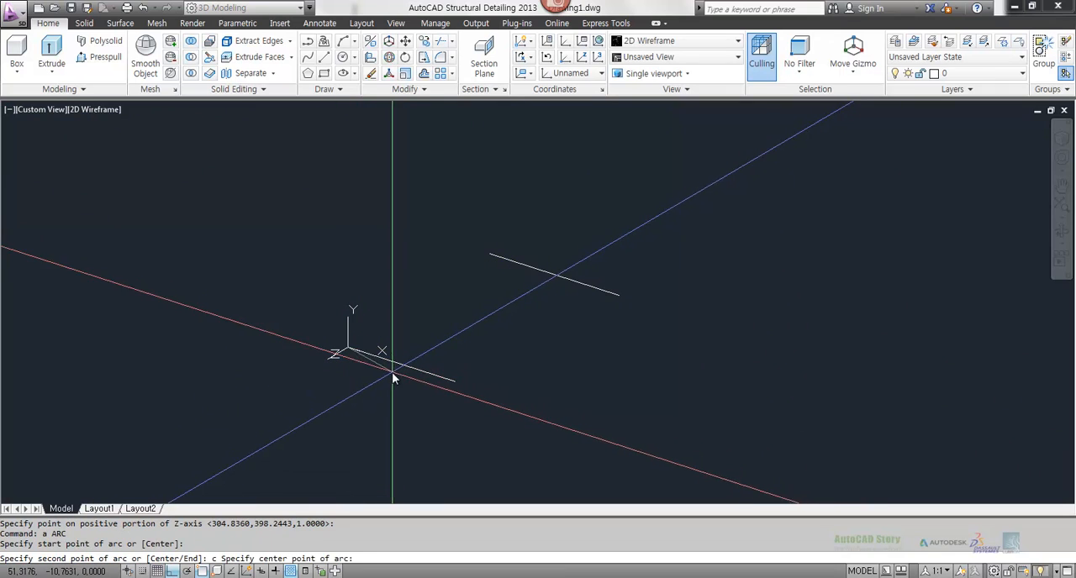
click(399, 366)
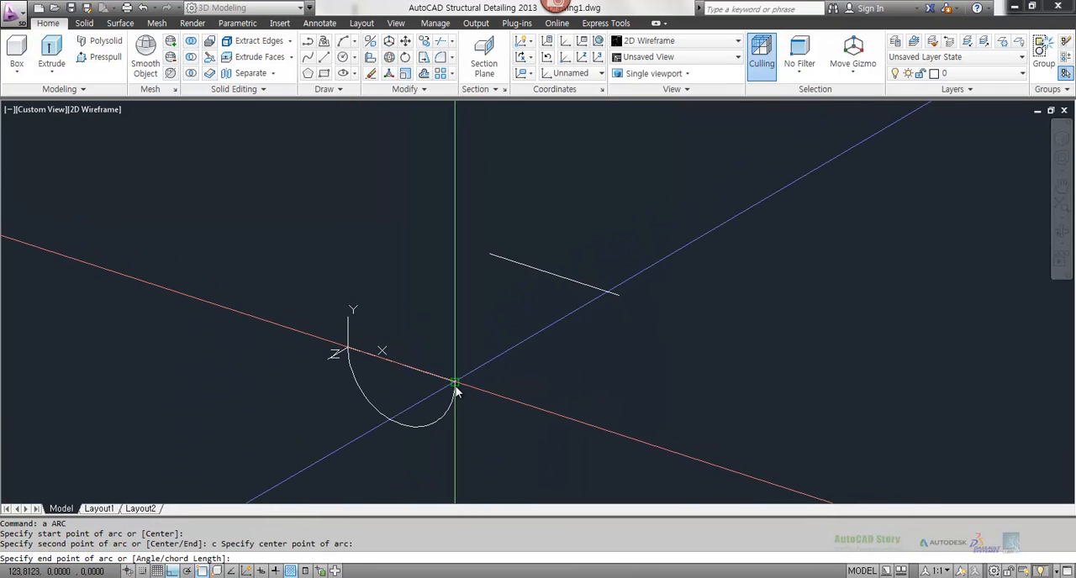
key(Escape)
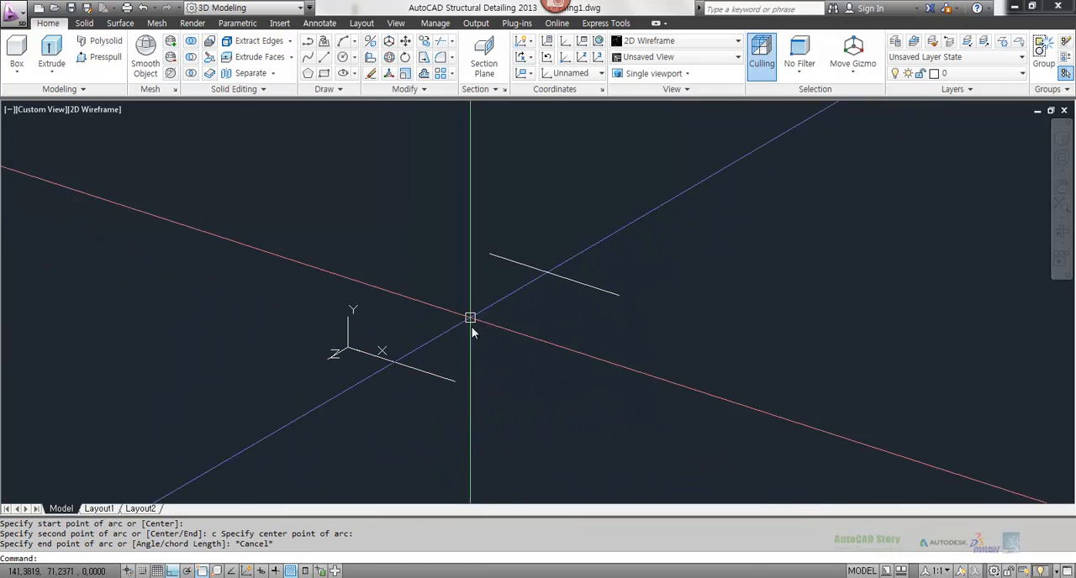
Step: Draw an upright semicircular arc over the front line, centred on its midpoint, from its far endpoint to the UCS origin
text(a)
key(Return)
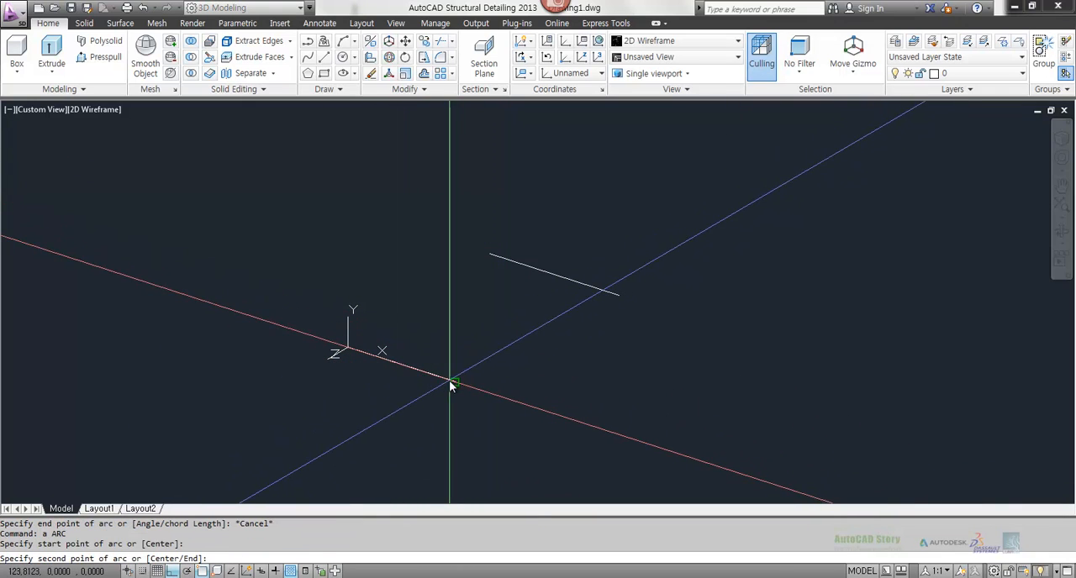
text(c)
key(Return)
click(406, 372)
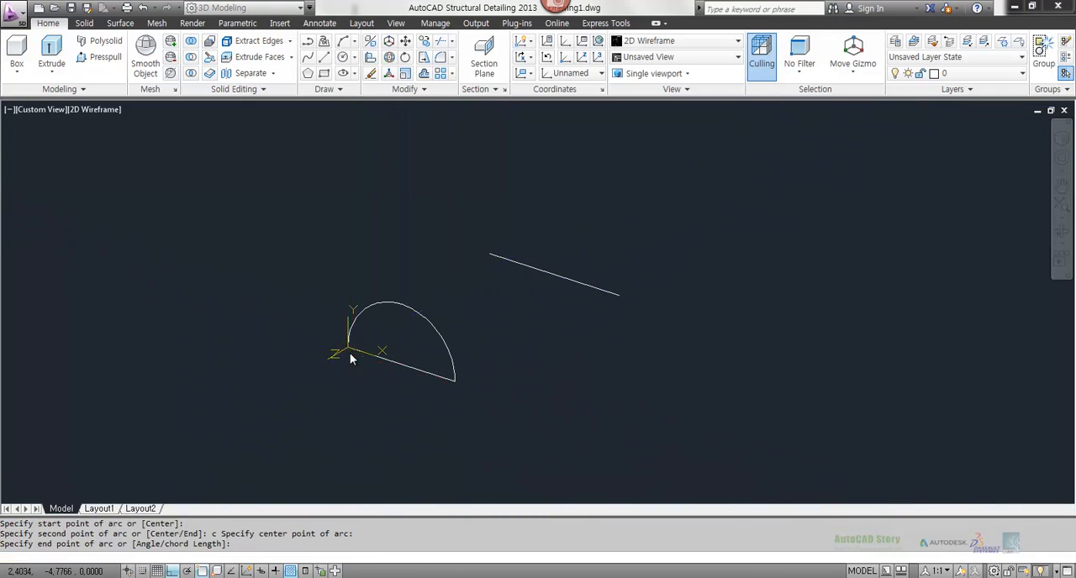
click(350, 354)
Step: Draw an upright semicircular arc over the rear line, centred on its midpoint and spanning both of its endpoints
key(Return)
click(618, 296)
text(c)
key(Return)
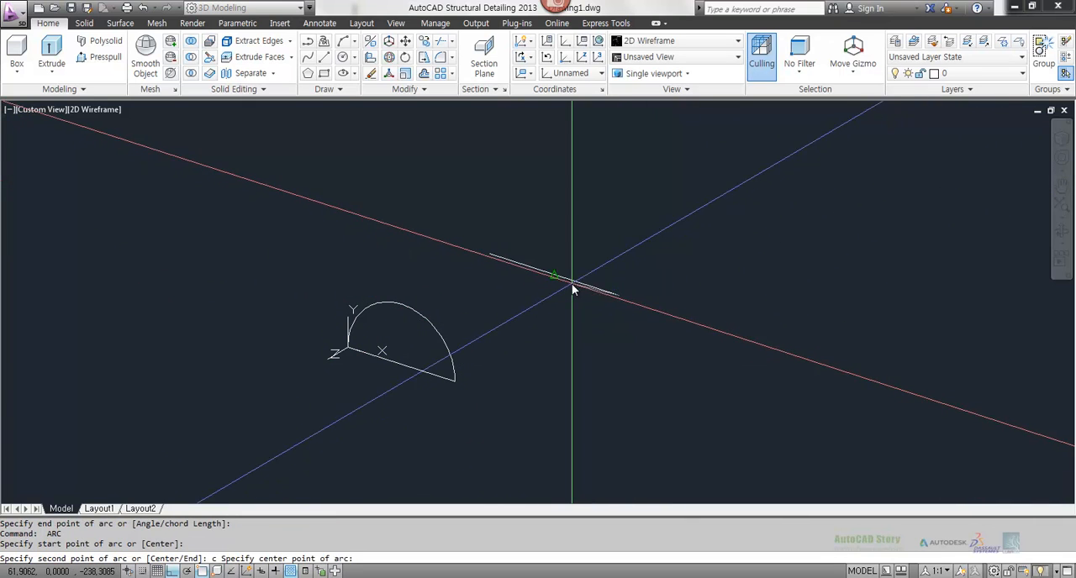
click(554, 275)
click(508, 254)
key(Escape)
key(Escape)
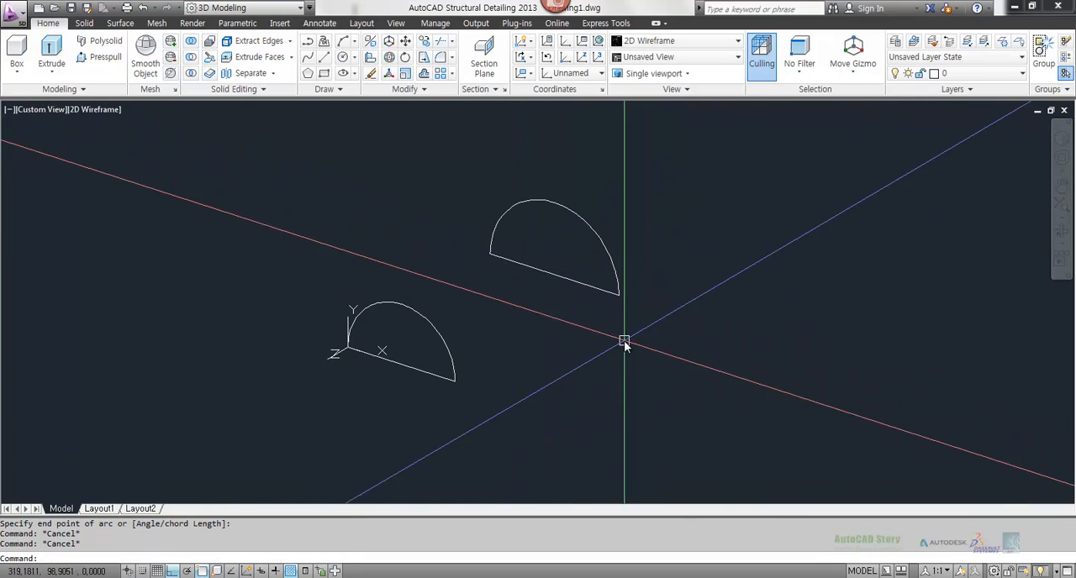
Step: Create a RULESURF mesh between the front arc and the rear arc, picking both curves near matching ends
shift+middle_drag(625, 343, 507, 360)
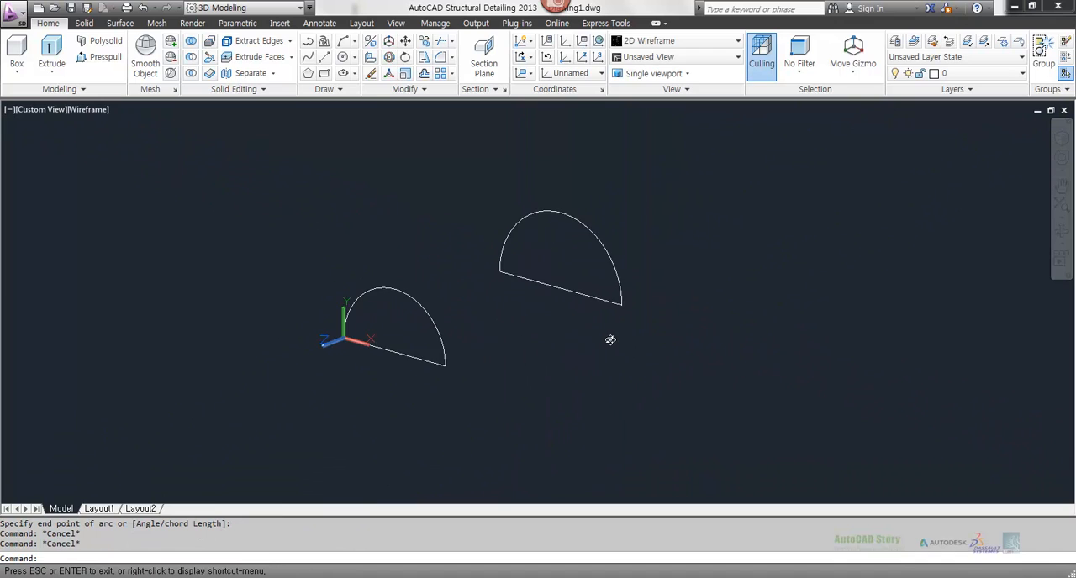
text(ru)
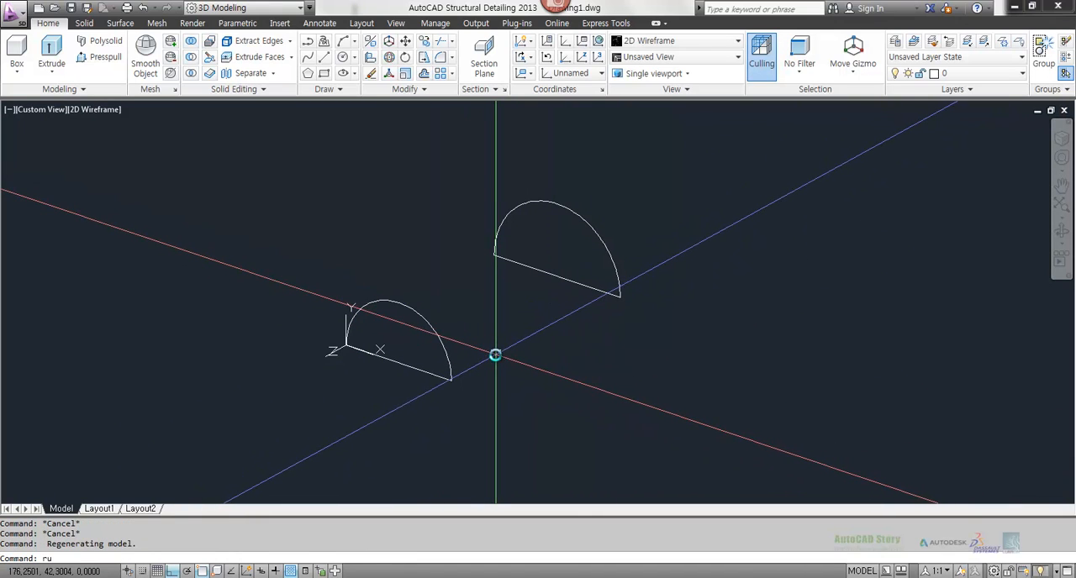
text(lesurf)
key(Return)
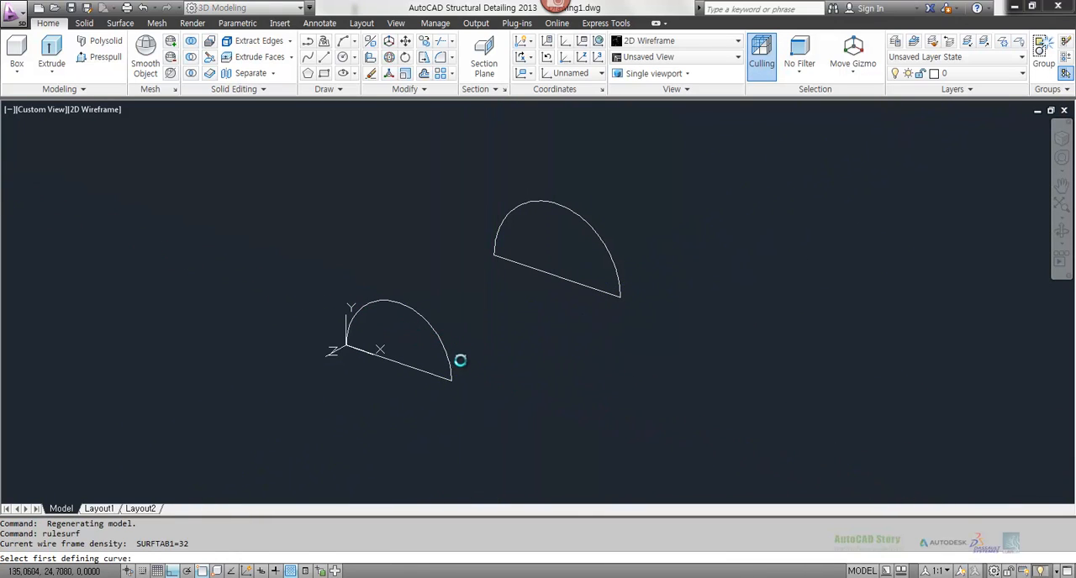
click(625, 278)
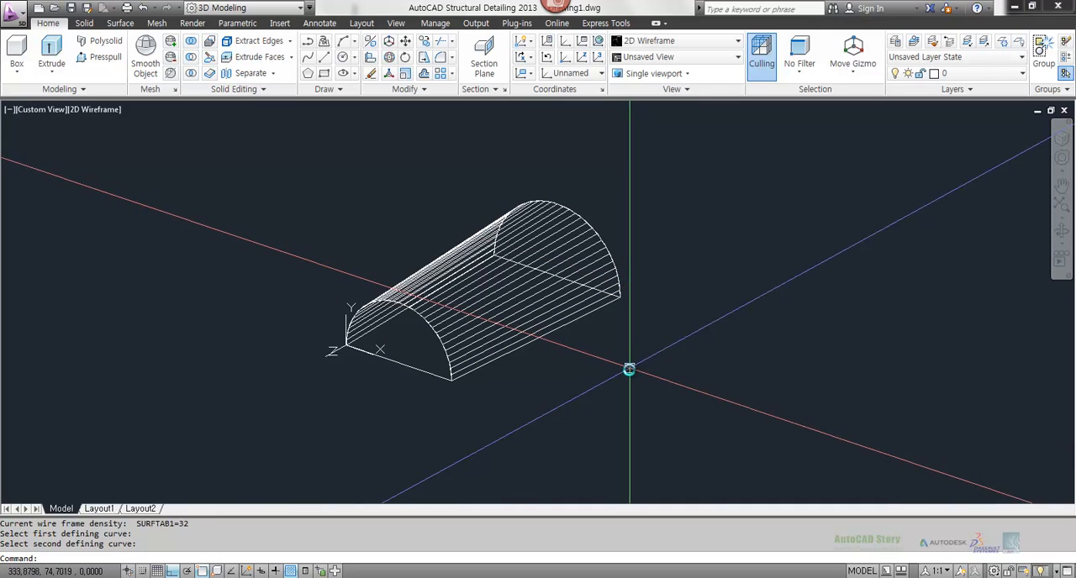
key(Escape)
key(Escape)
Step: Mirror the ruled mesh about the front line's axis, starting at its endpoint opposite the UCS origin, and keep the source mesh
shift+middle_drag(633, 332, 577, 355)
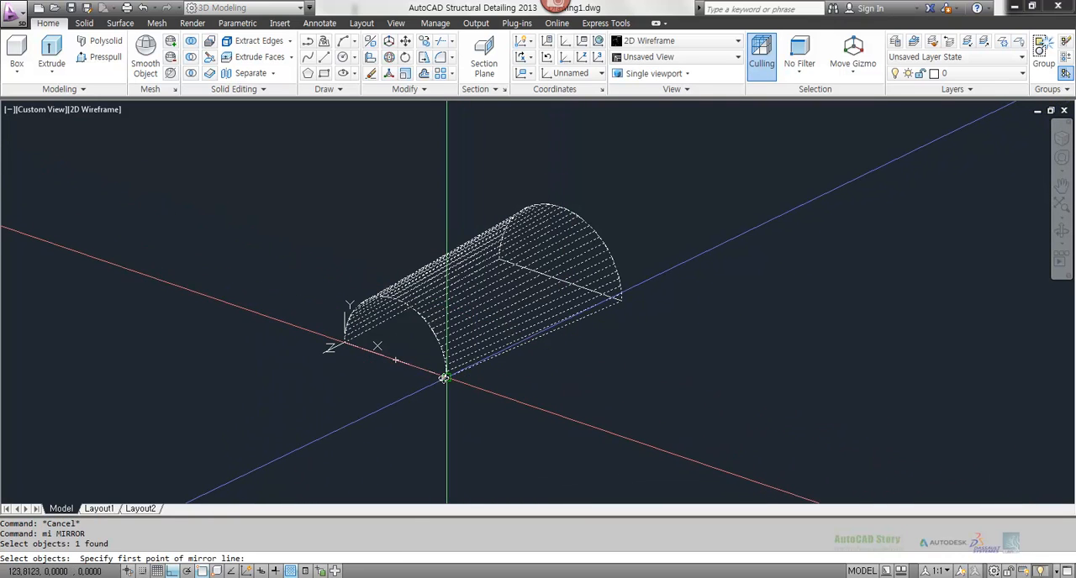
click(445, 376)
click(269, 325)
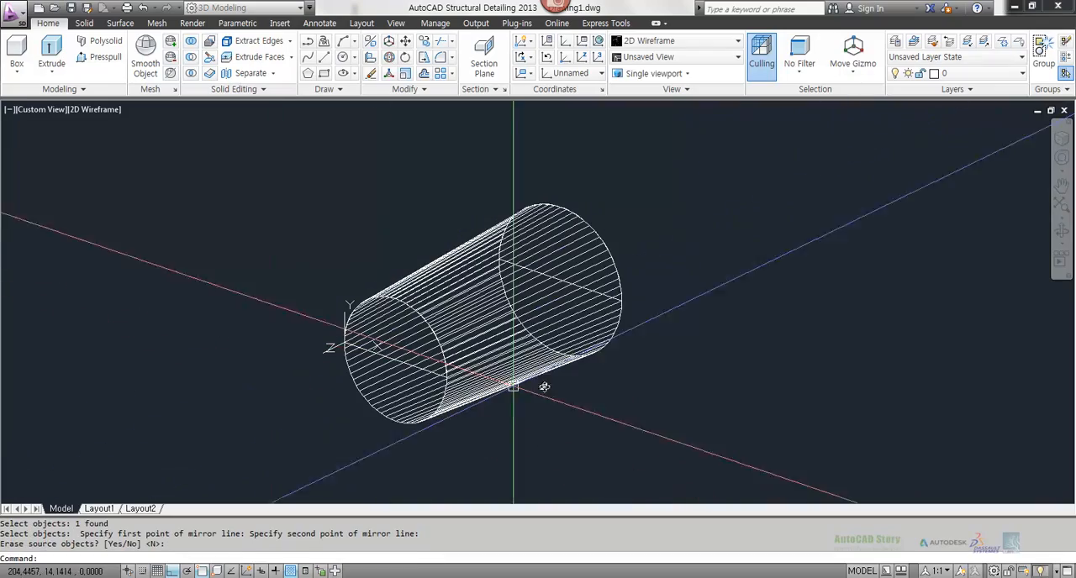
key(Return)
mouse_move(721, 367)
shift+middle_down()
mouse_move(560, 378)
mouse_move(514, 339)
shift+middle_up()
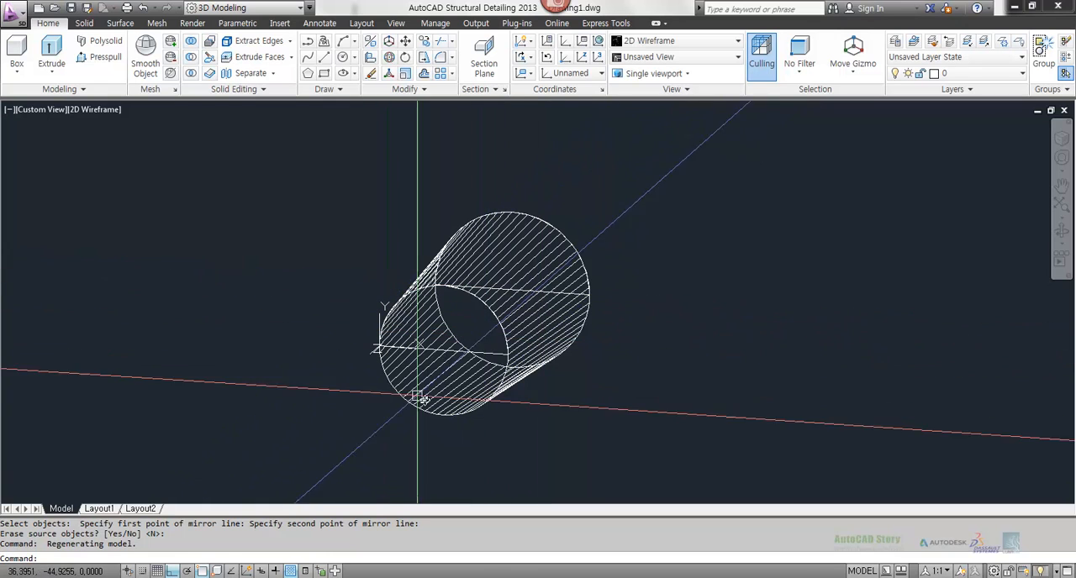
Step: Erase the mirrored lower half of the mesh
key(Escape)
key(Escape)
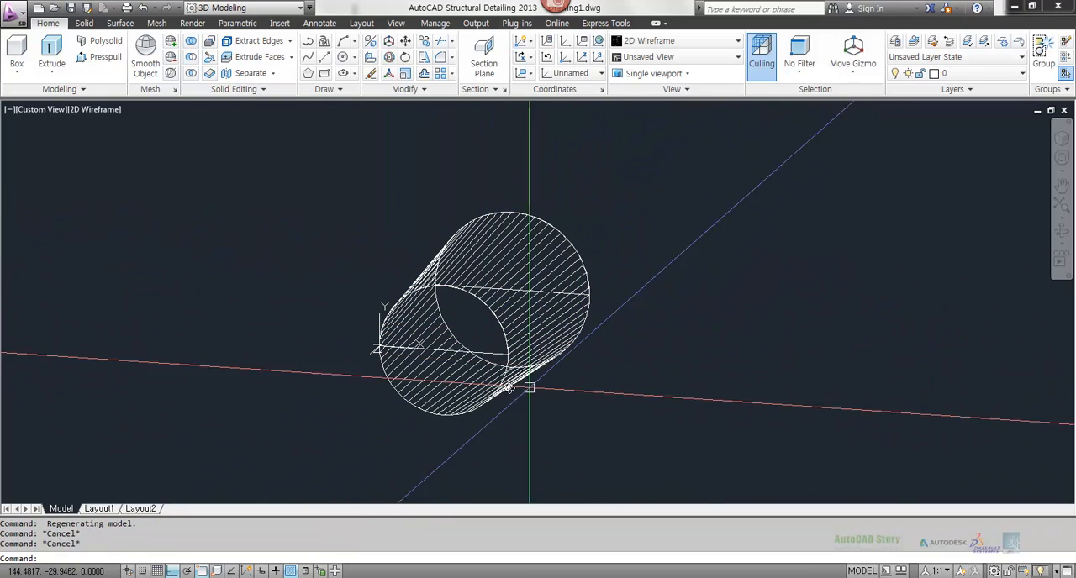
scroll(533, 380, up, 3)
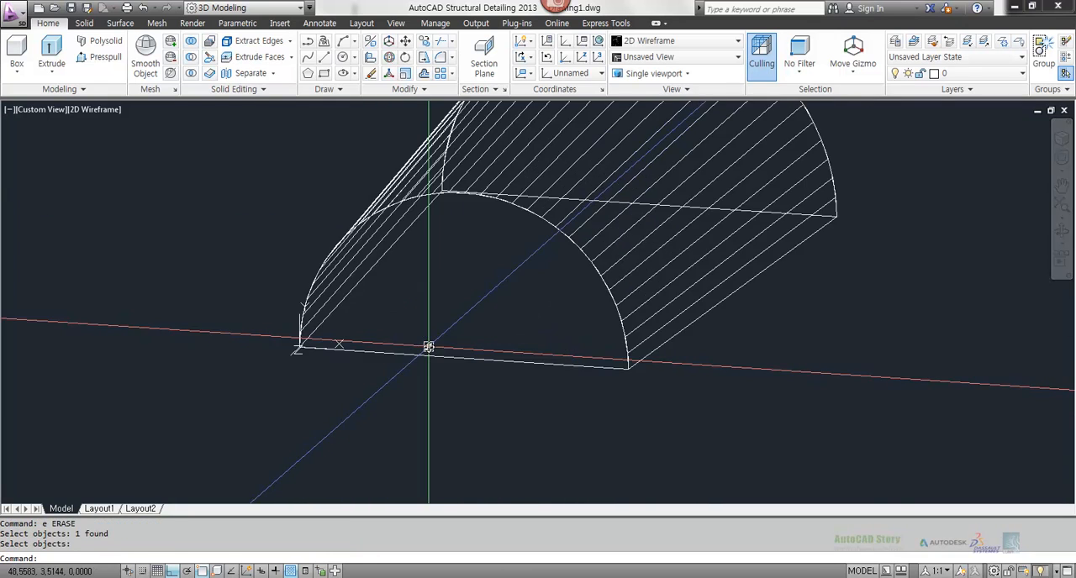
scroll(548, 356, up, 1)
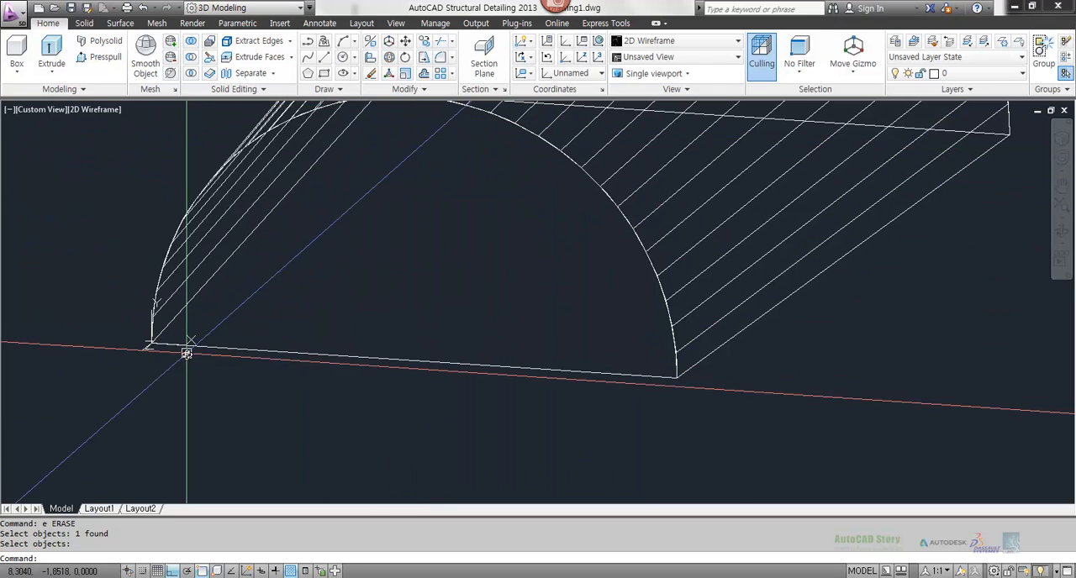
Step: Create a layer named face, set its colour to yellow and turn it off
click(992, 74)
click(994, 77)
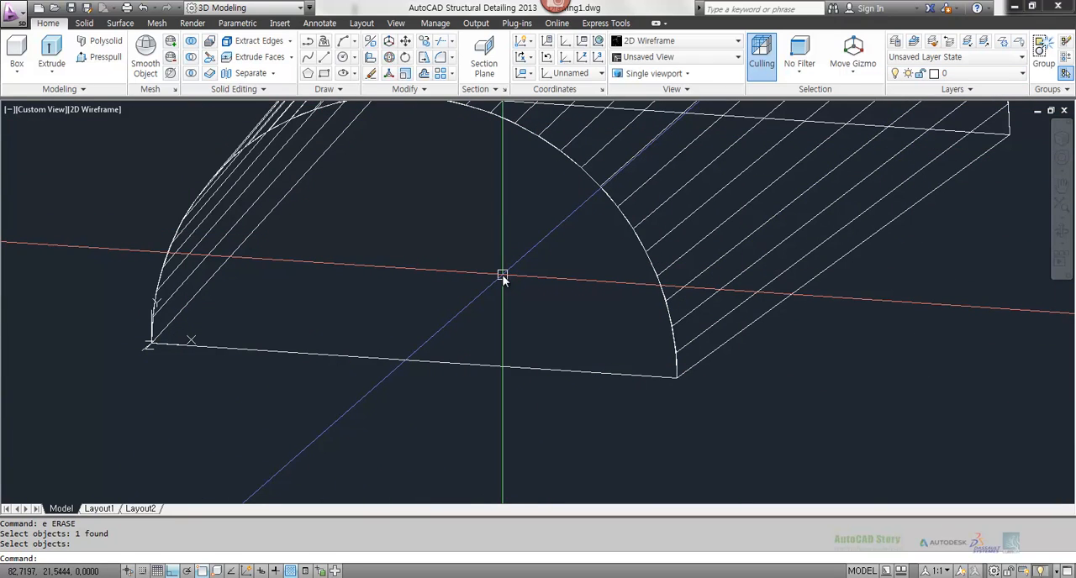
text(la)
key(Return)
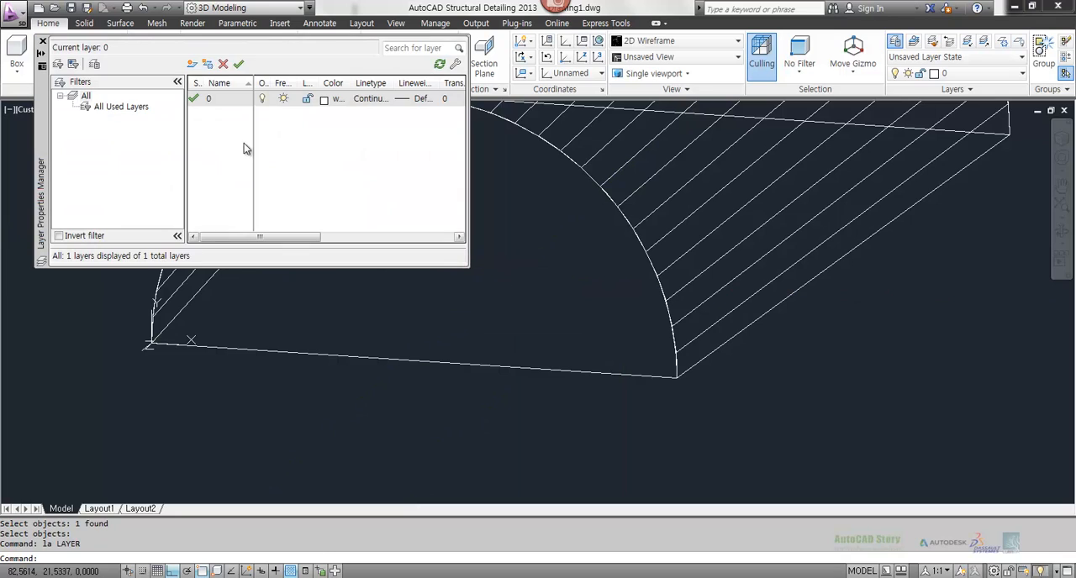
click(191, 65)
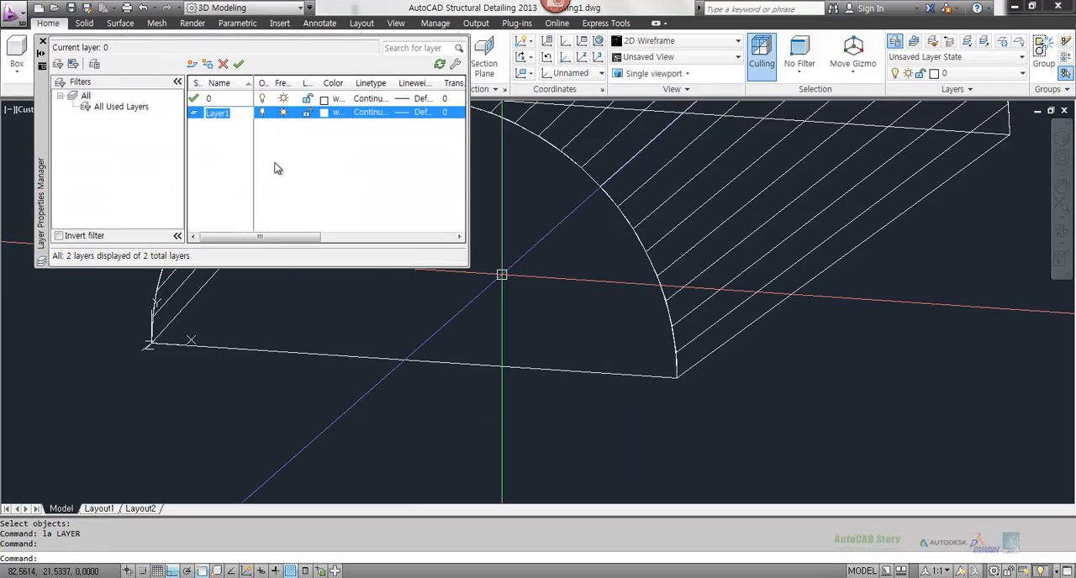
text(face)
key(Return)
click(327, 115)
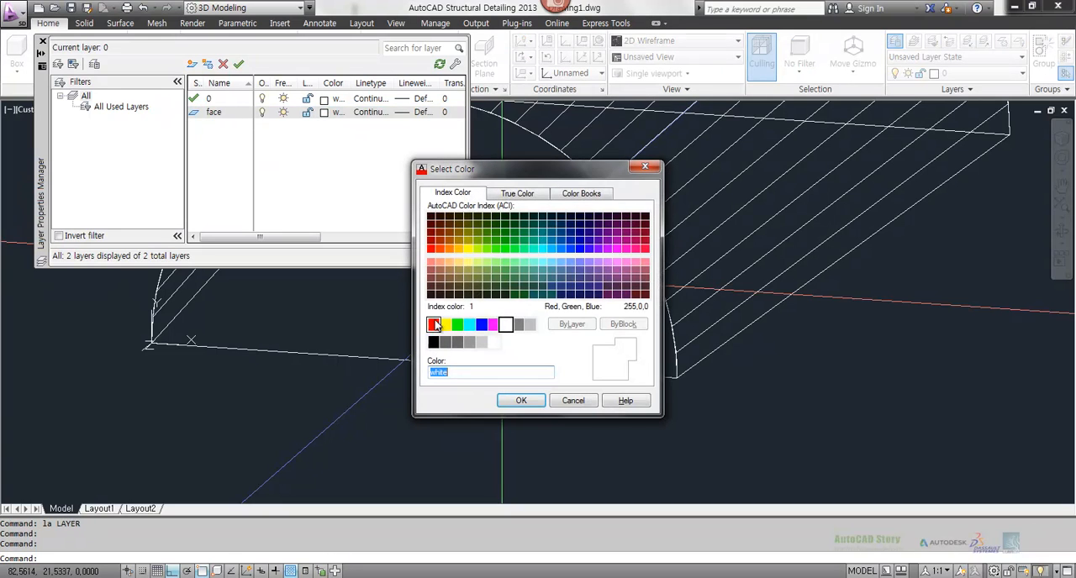
click(521, 401)
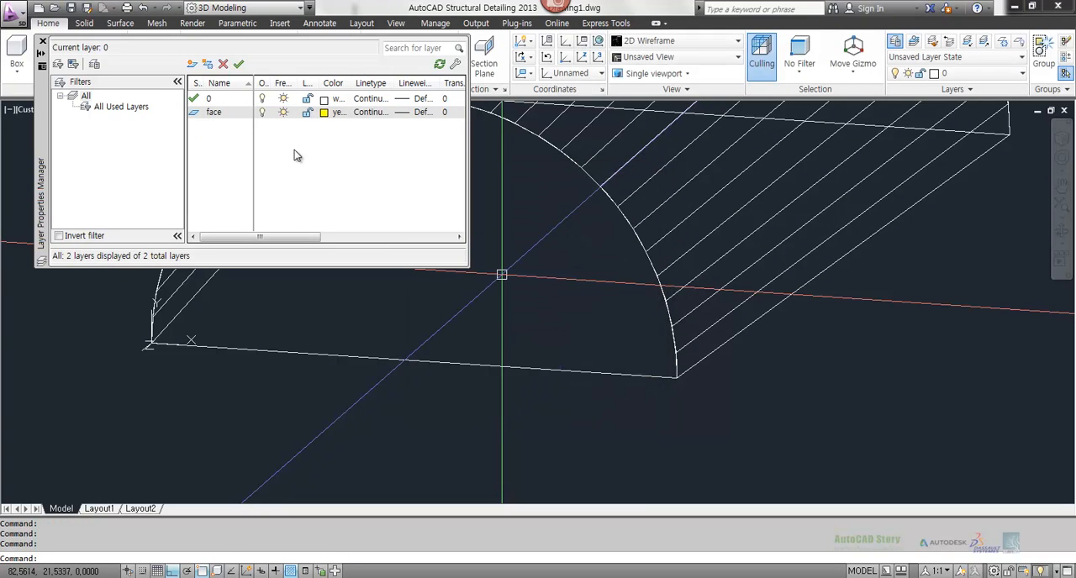
click(262, 113)
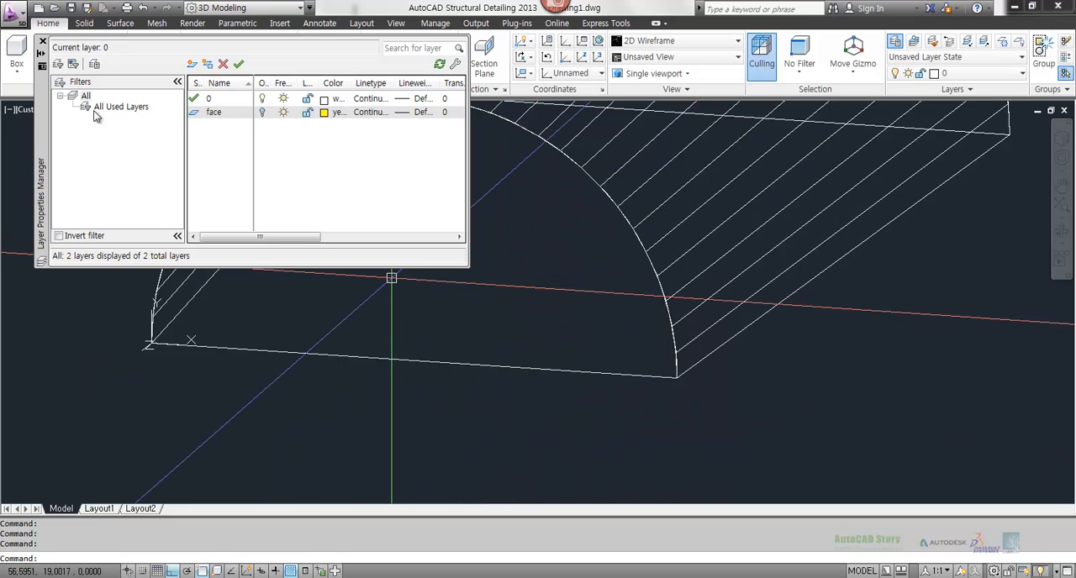
click(43, 41)
click(689, 201)
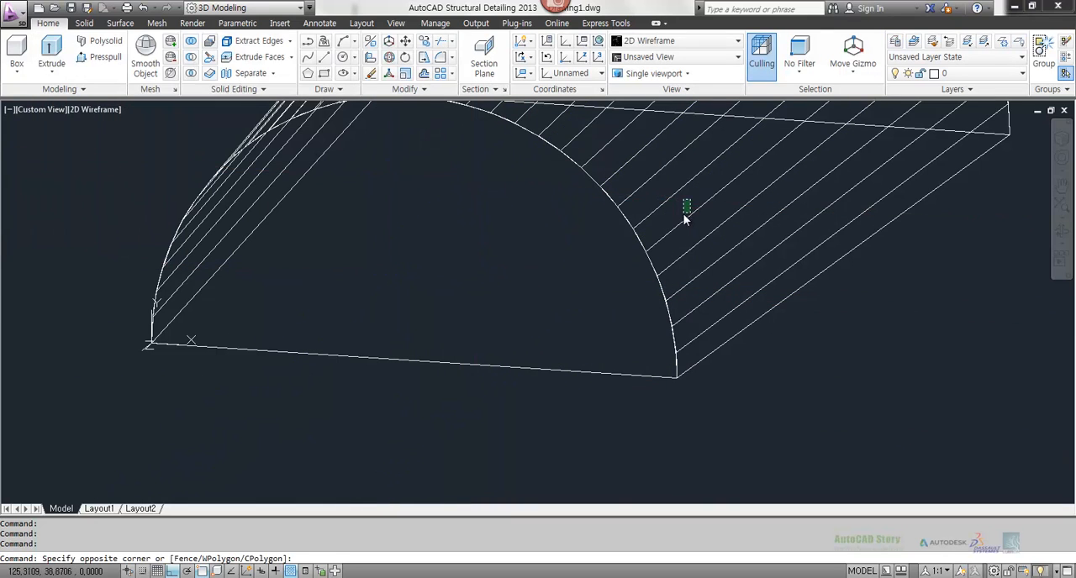
click(681, 220)
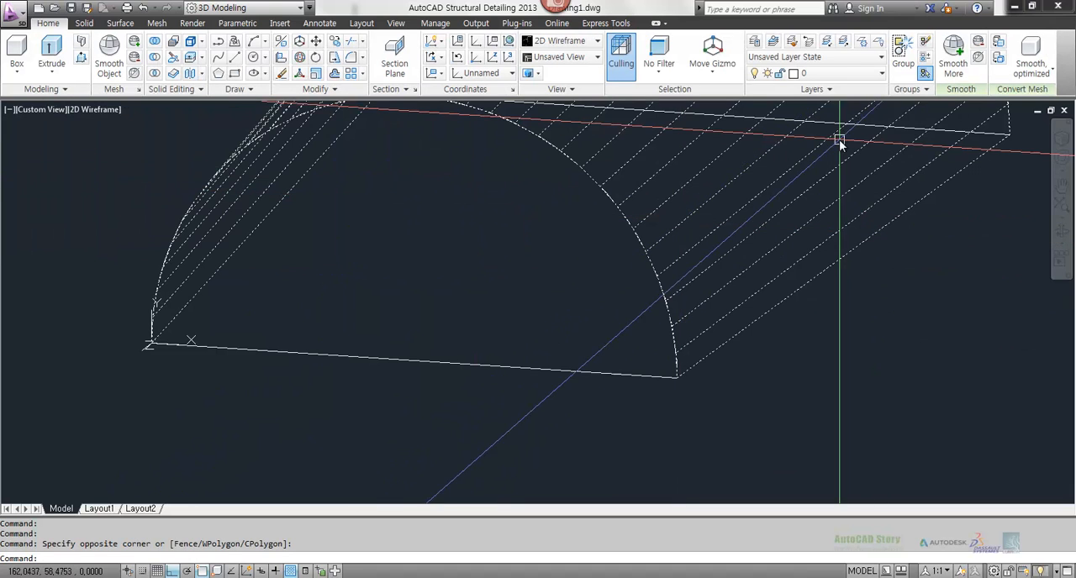
key(Escape)
key(Escape)
key(Escape)
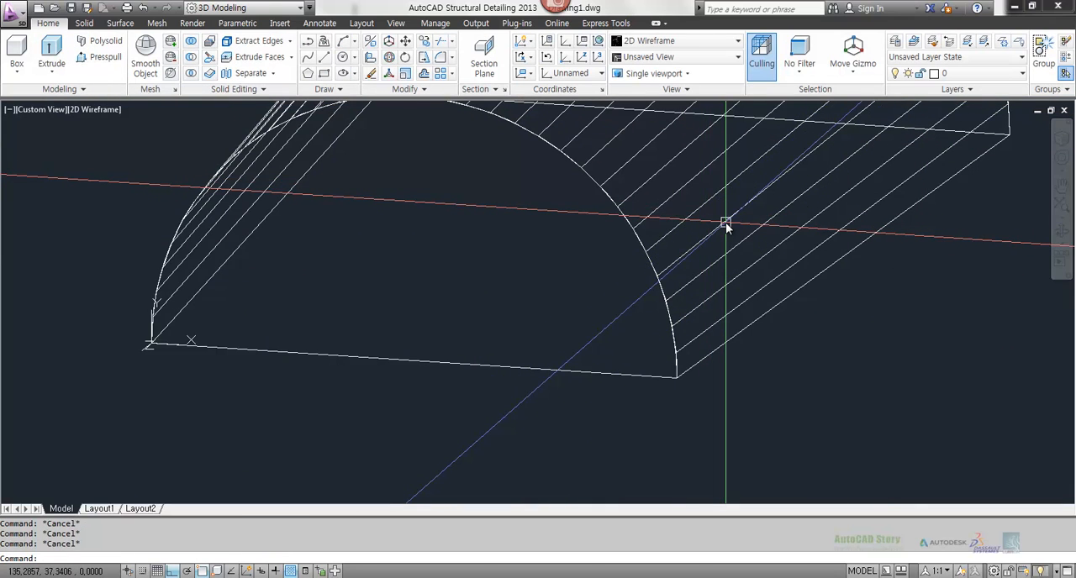
Step: Try to move the ruled mesh to the face layer, choosing to turn the current layer off
click(725, 223)
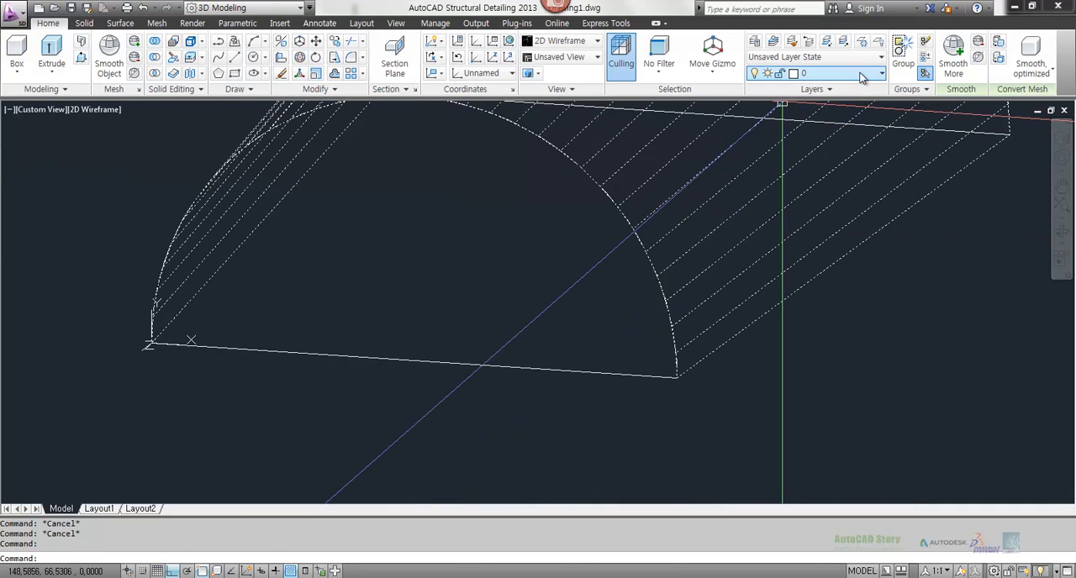
click(840, 73)
click(809, 106)
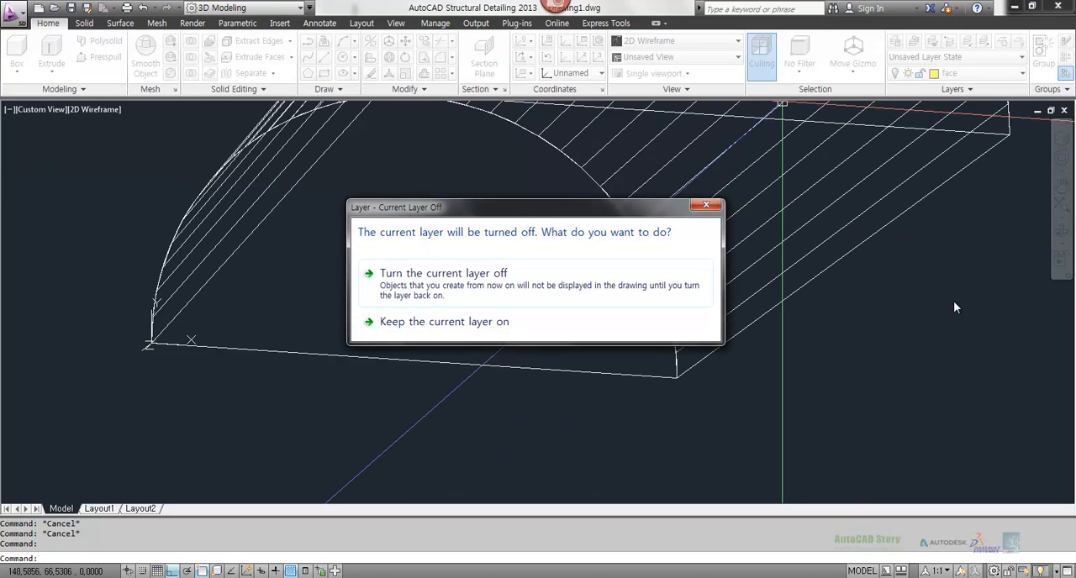
click(482, 269)
click(471, 279)
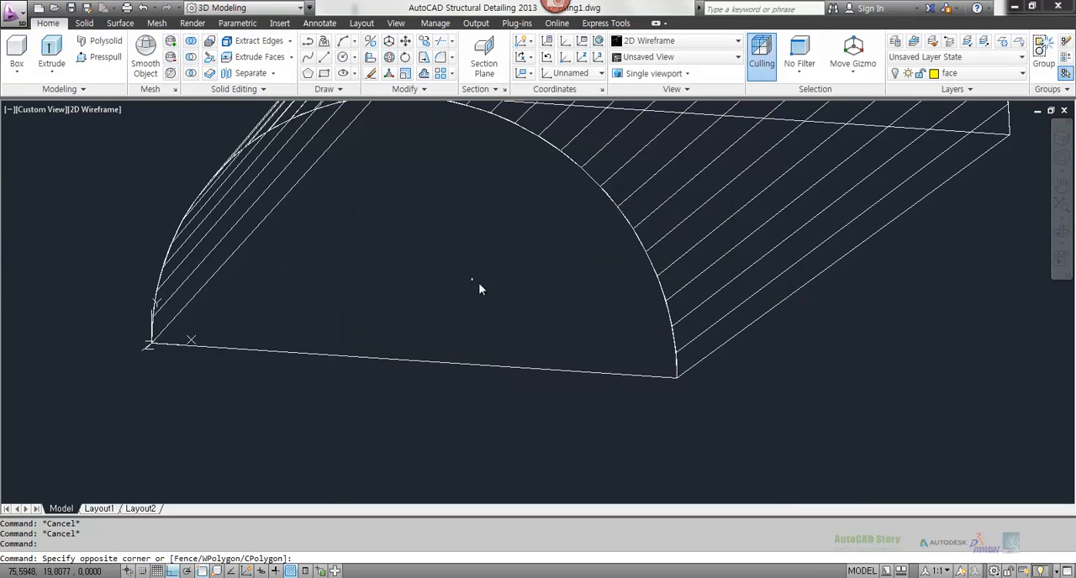
click(360, 294)
click(781, 193)
click(648, 222)
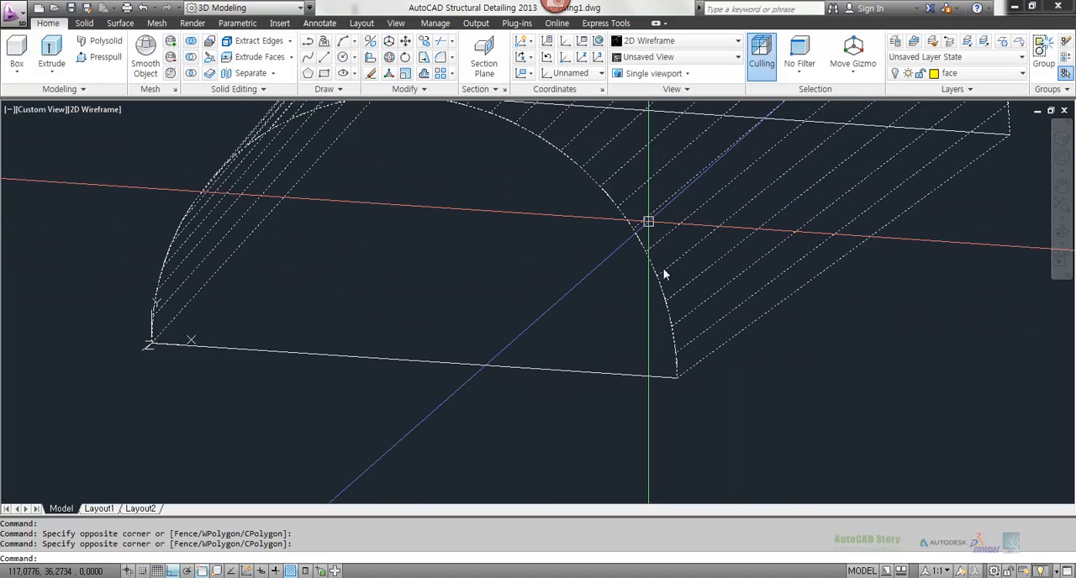
key(Escape)
Step: Reselect the ruled mesh and try again to assign it to the face layer
click(795, 221)
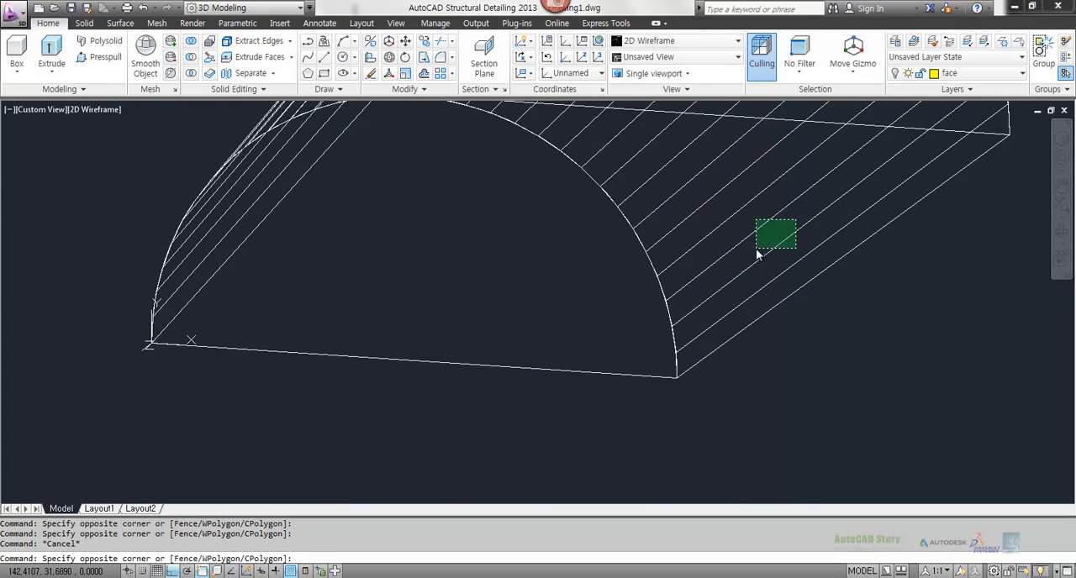
click(757, 250)
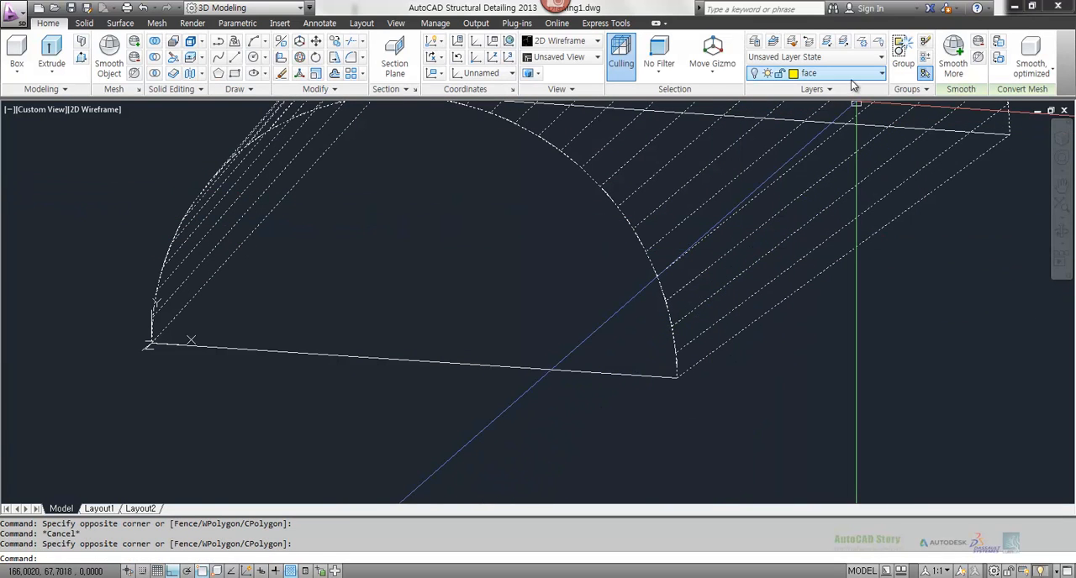
click(851, 75)
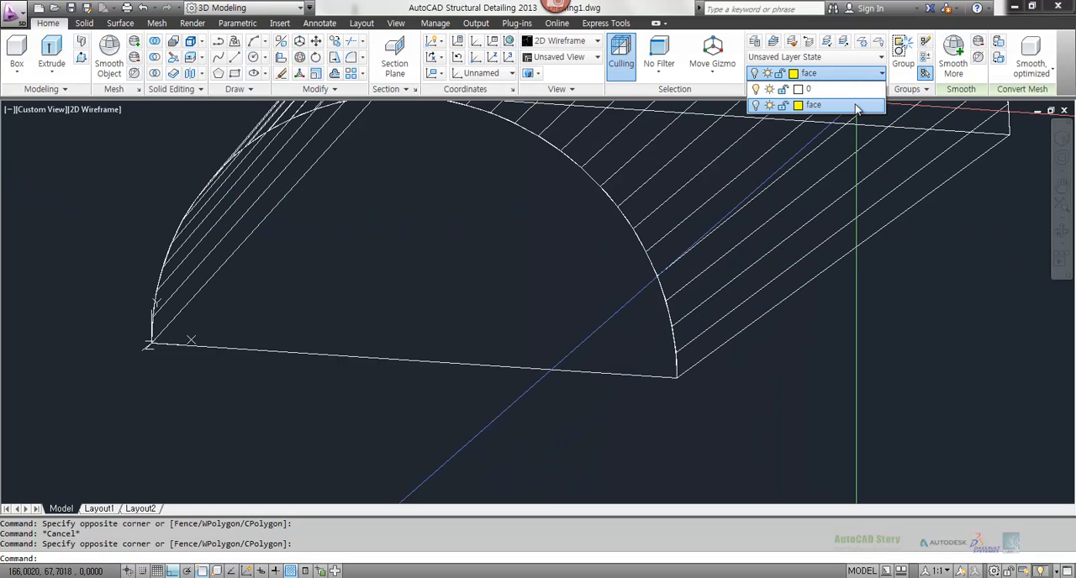
click(824, 104)
key(Escape)
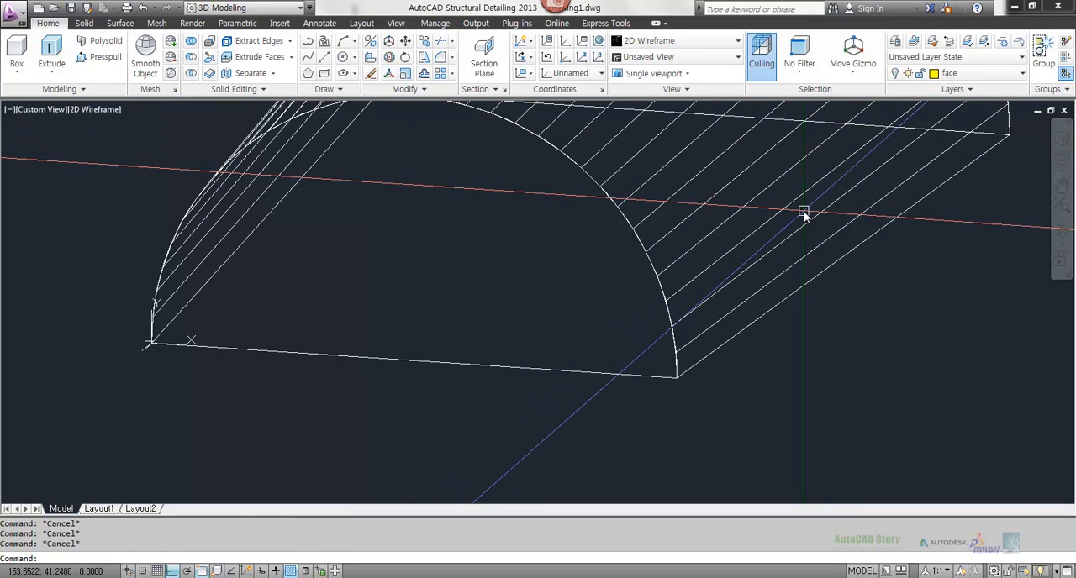
Step: Turn the face layer on in the layer properties
text(la)
key(Return)
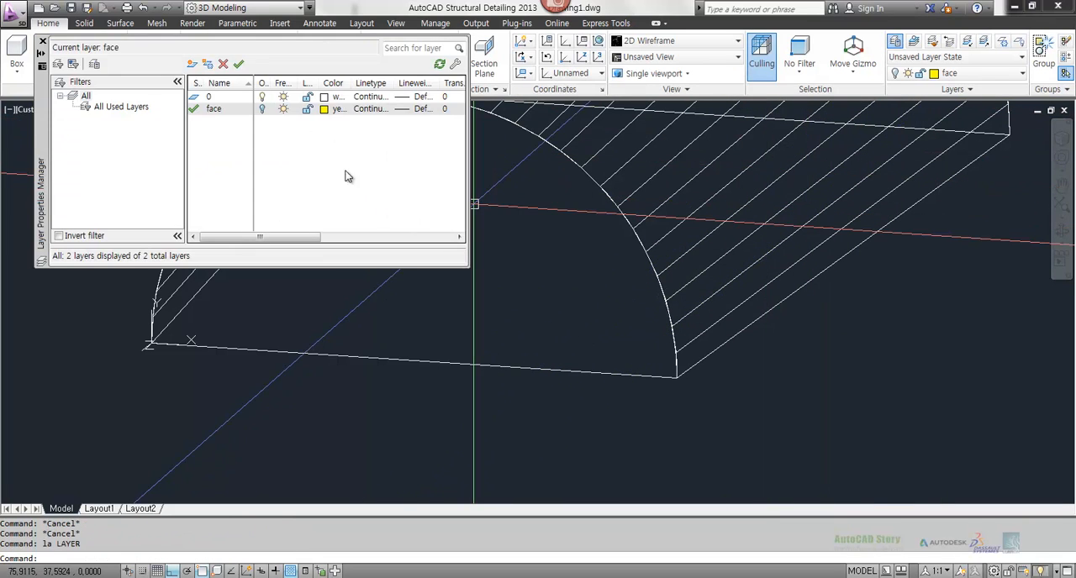
click(262, 110)
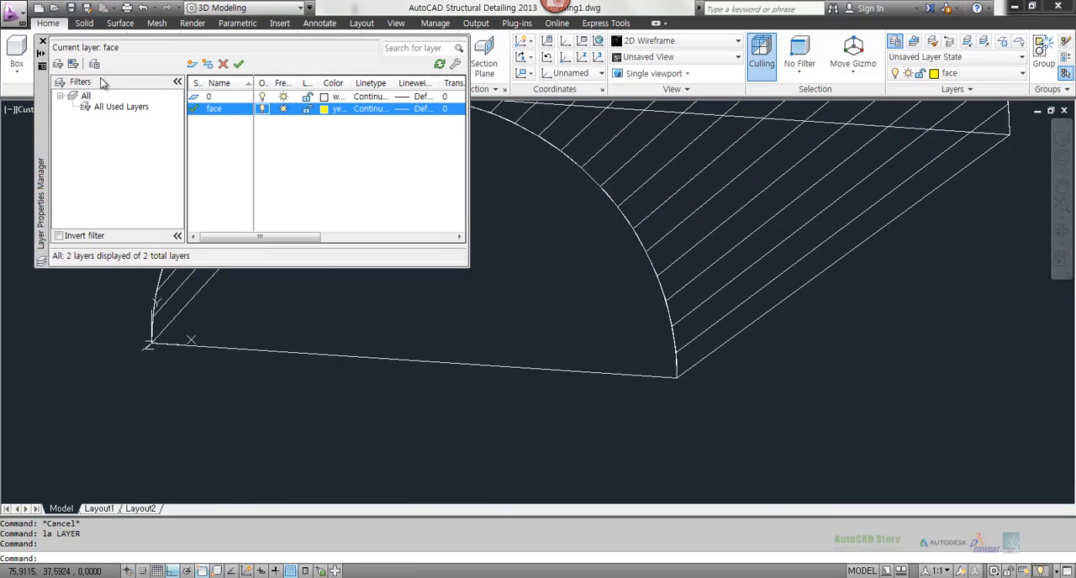
click(42, 42)
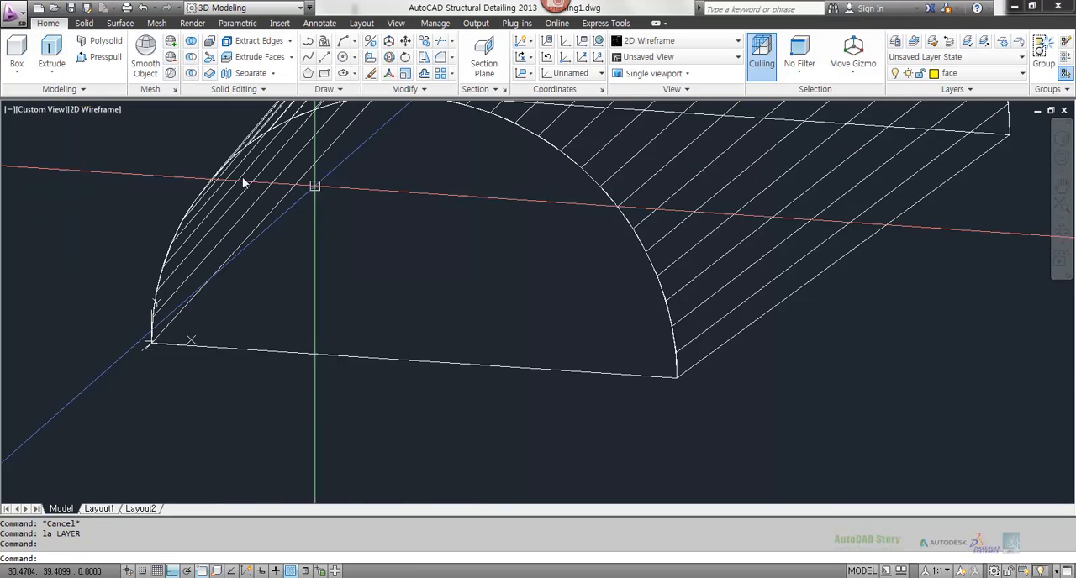
Step: Try to assign the ruled mesh to the switched-on face layer, and clear the selection
click(788, 186)
click(721, 197)
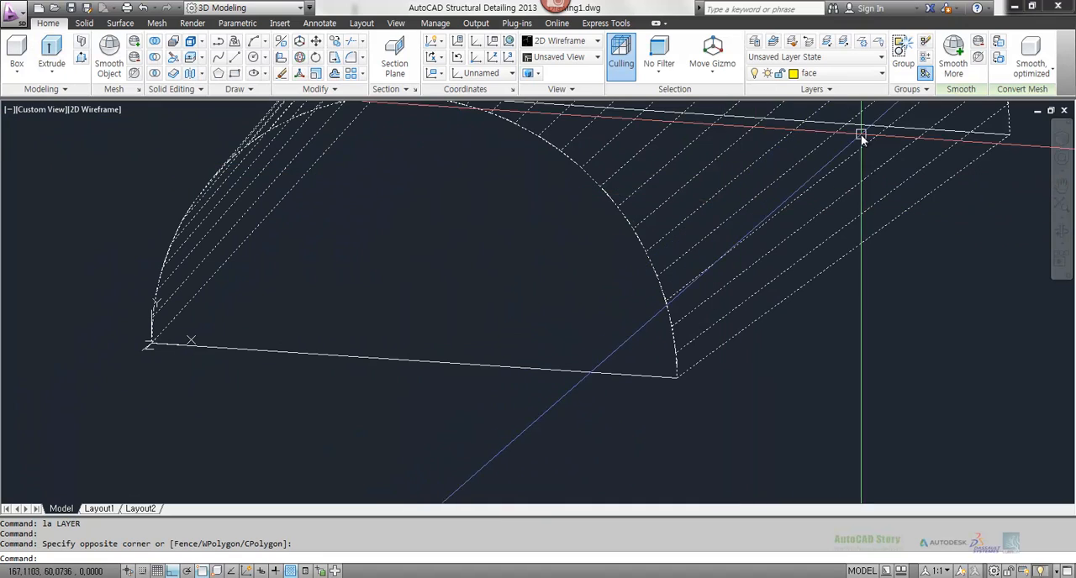
click(837, 74)
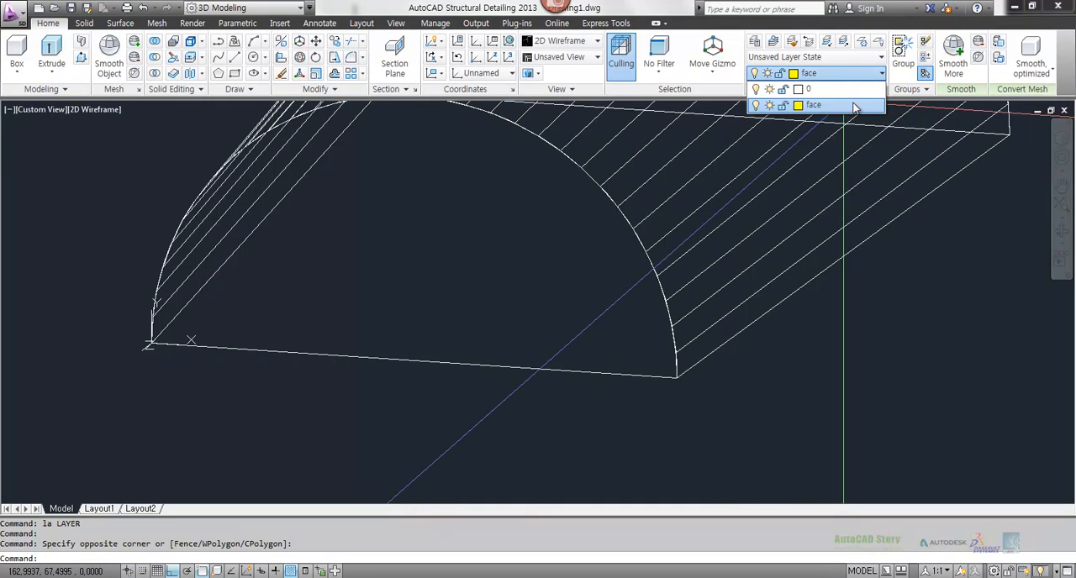
click(854, 107)
key(Escape)
key(Escape)
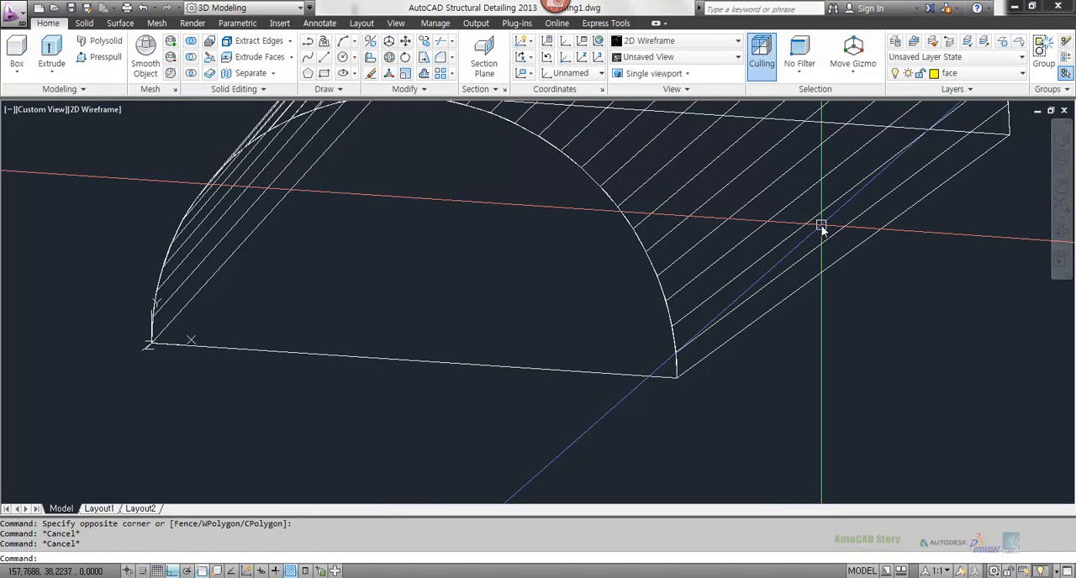
text(-ch)
key(Return)
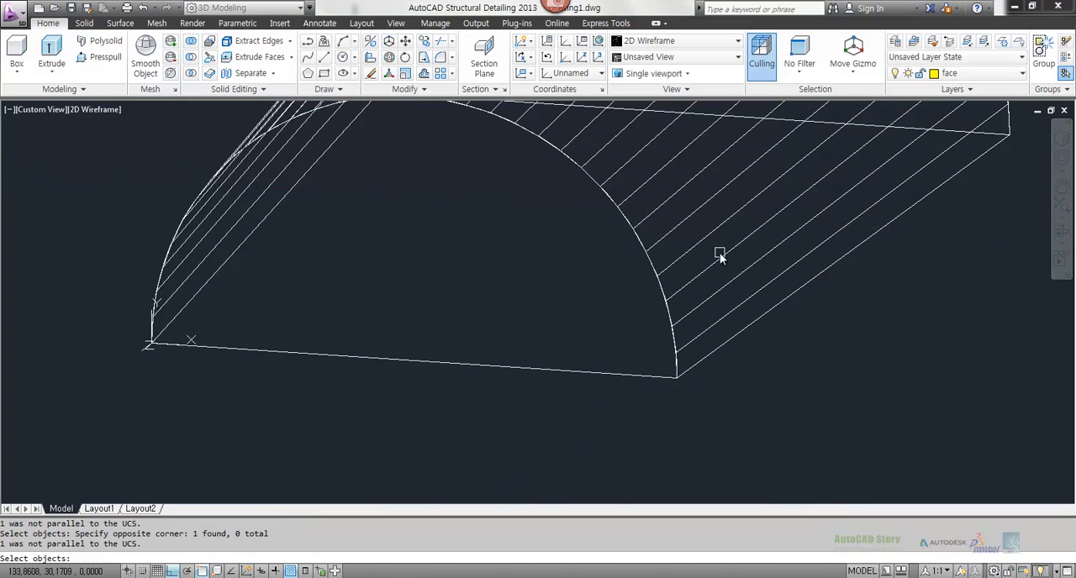
key(Escape)
key(Escape)
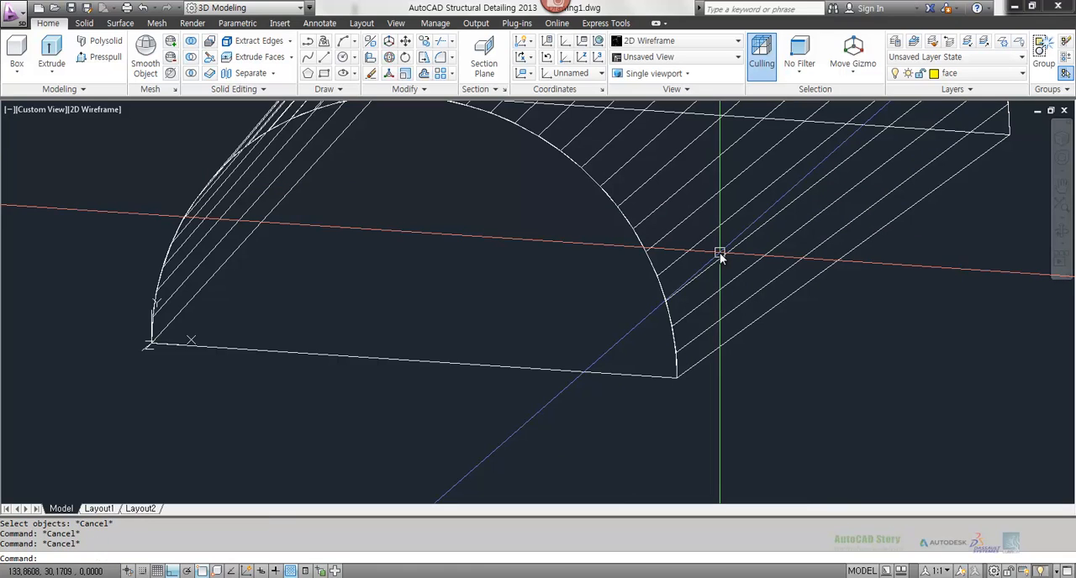
Step: Reset the UCS to World
text(ucs)
key(Return)
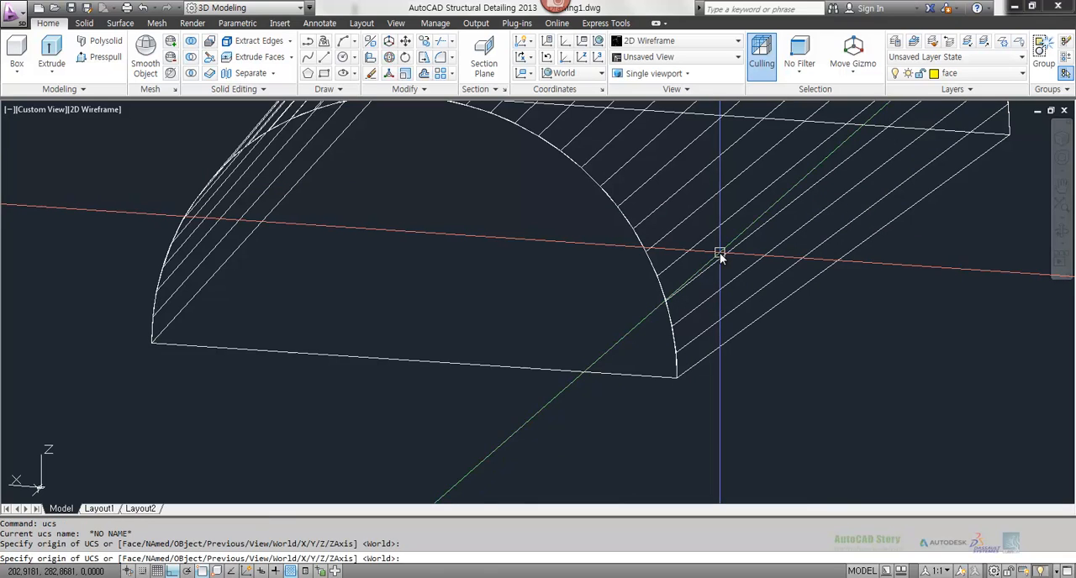
key(Return)
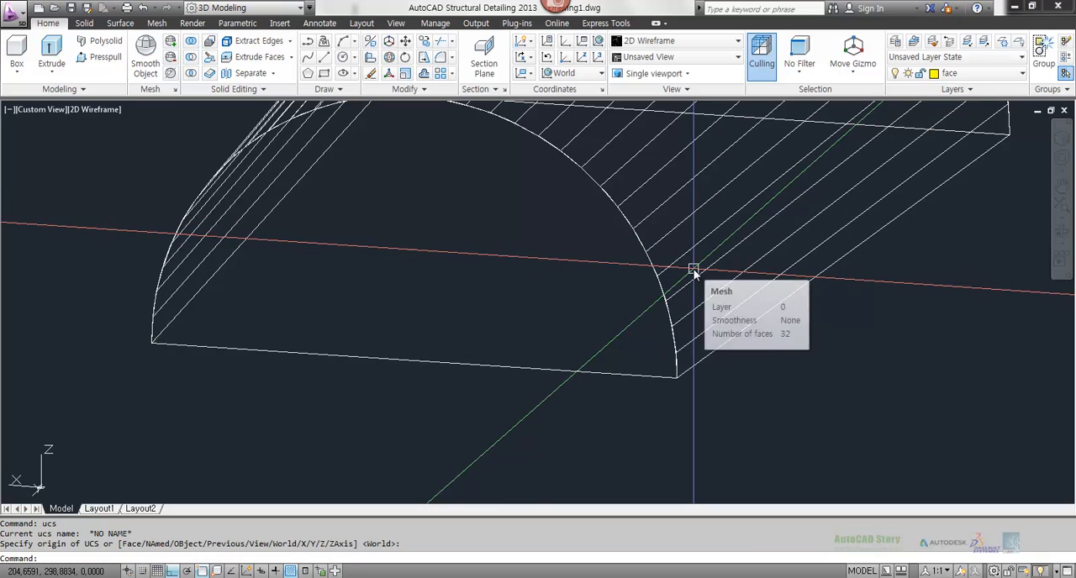
Step: Use the CHANGE command's layer property to assign the ruled half-tube mesh to the face layer
text(-ch)
key(Return)
click(699, 275)
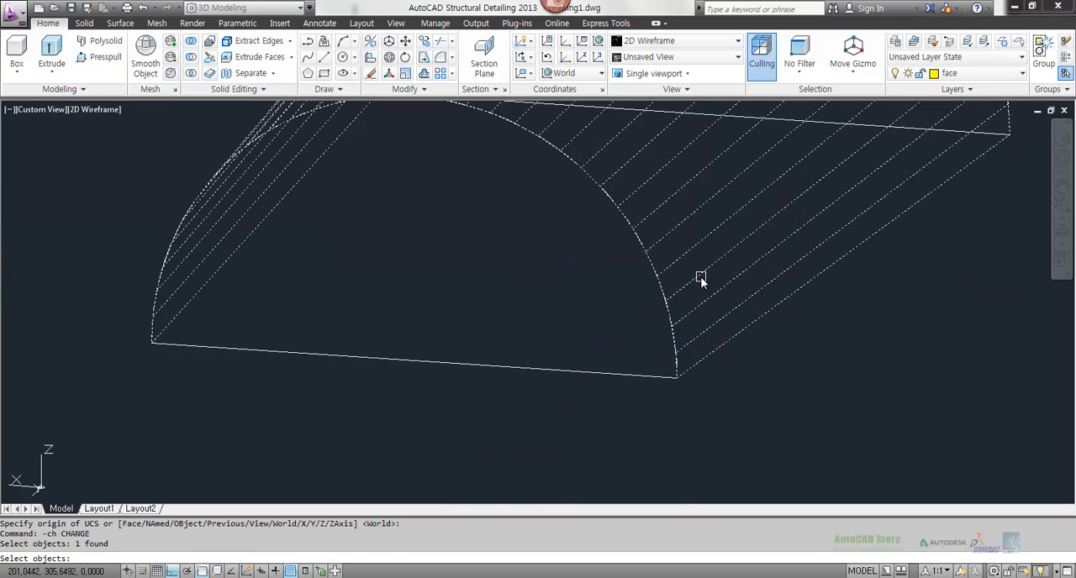
key(Return)
text(p)
key(Return)
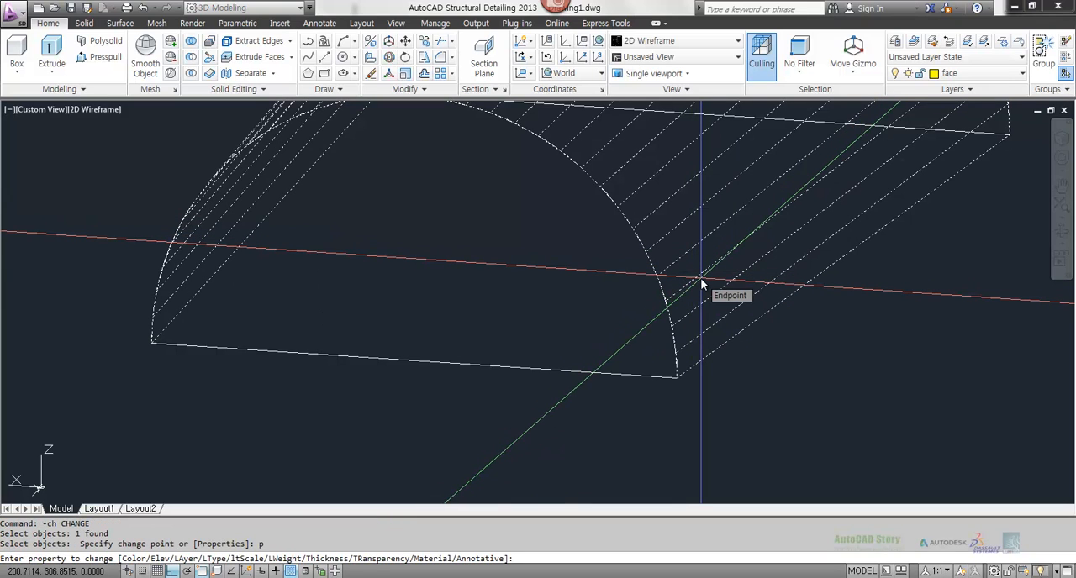
text(la)
key(Return)
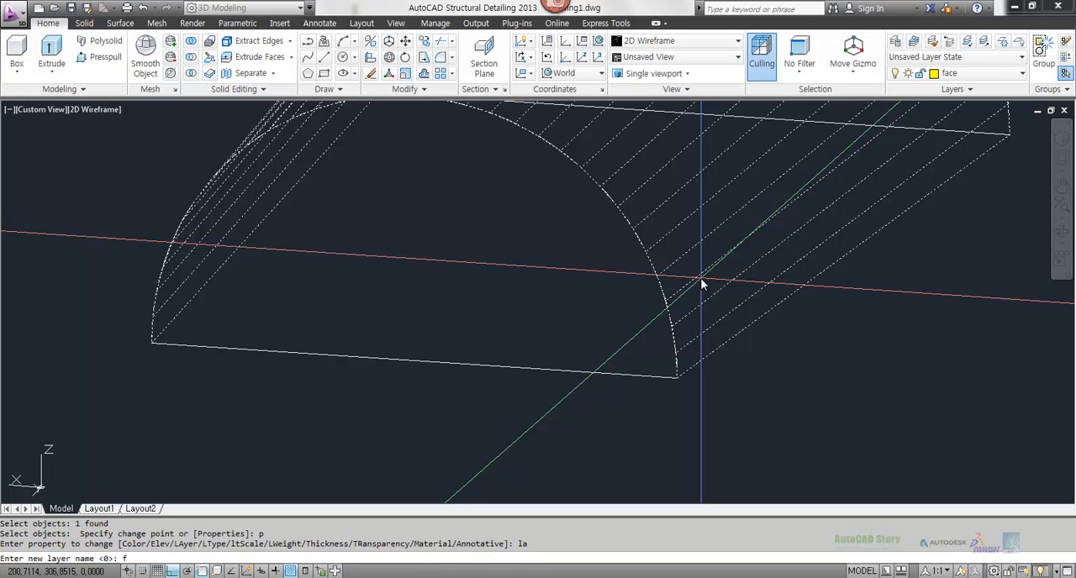
key(Return)
key(Return)
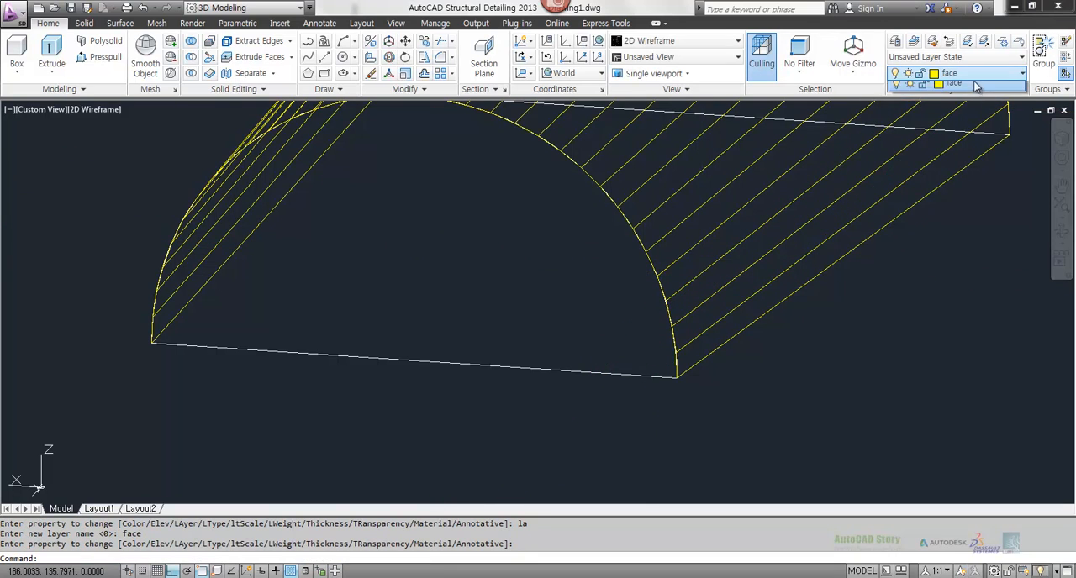
Step: Make layer 0 current and turn off the face layer
click(929, 73)
click(948, 88)
click(929, 73)
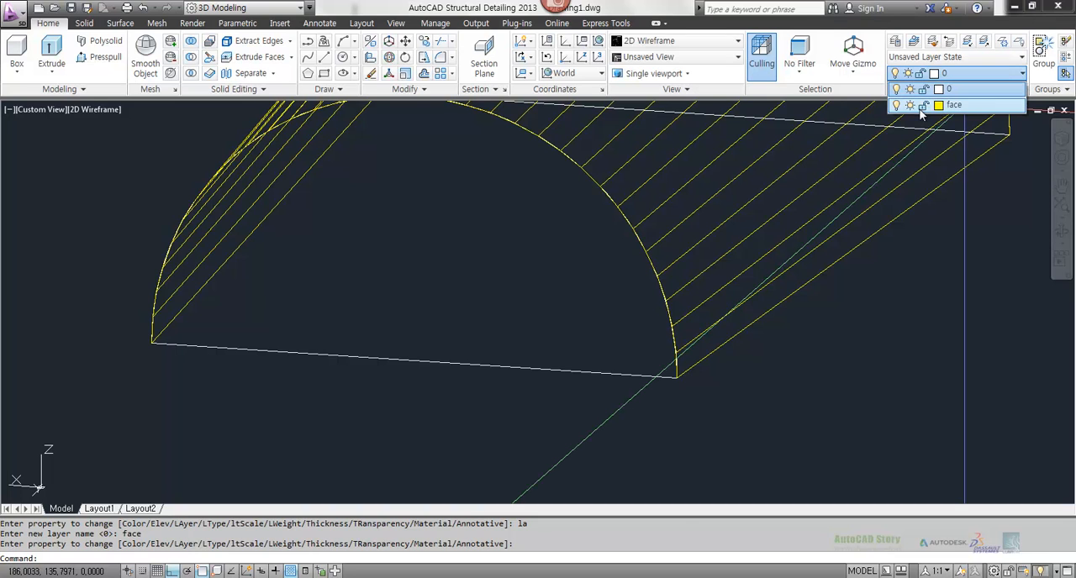
click(896, 105)
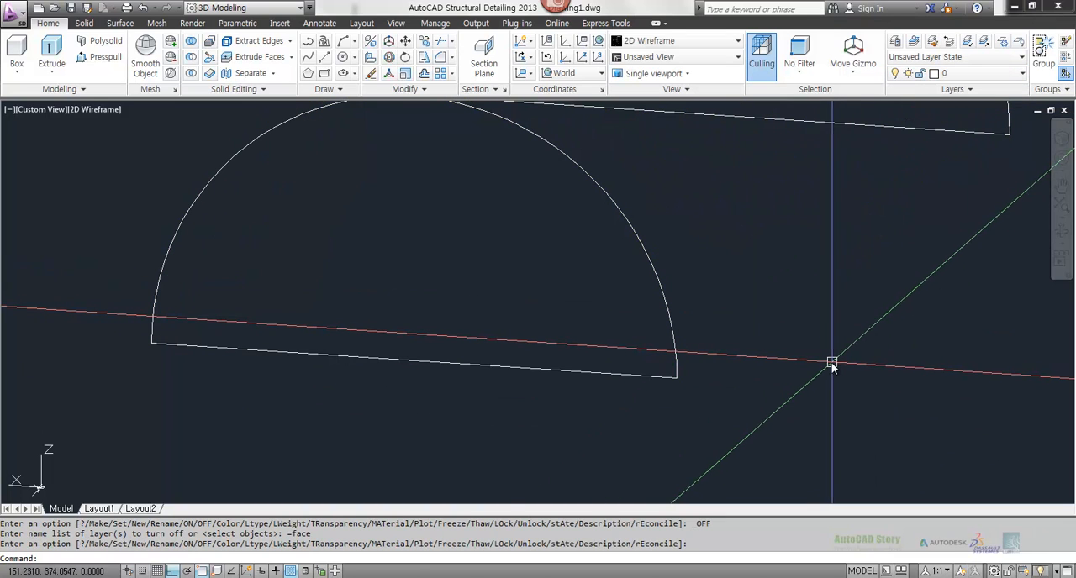
Step: Create a RULESURF mesh between the front arc and its straight base line to close that end
scroll(831, 364, down, 2)
scroll(831, 364, up, 2)
middle_drag(831, 363, 754, 365)
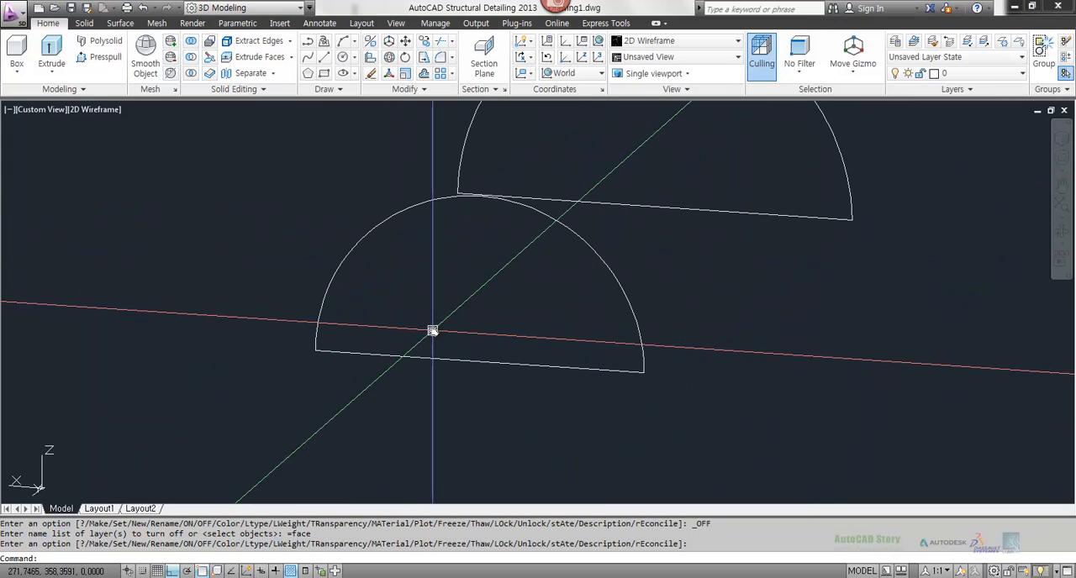
text(rulesurf)
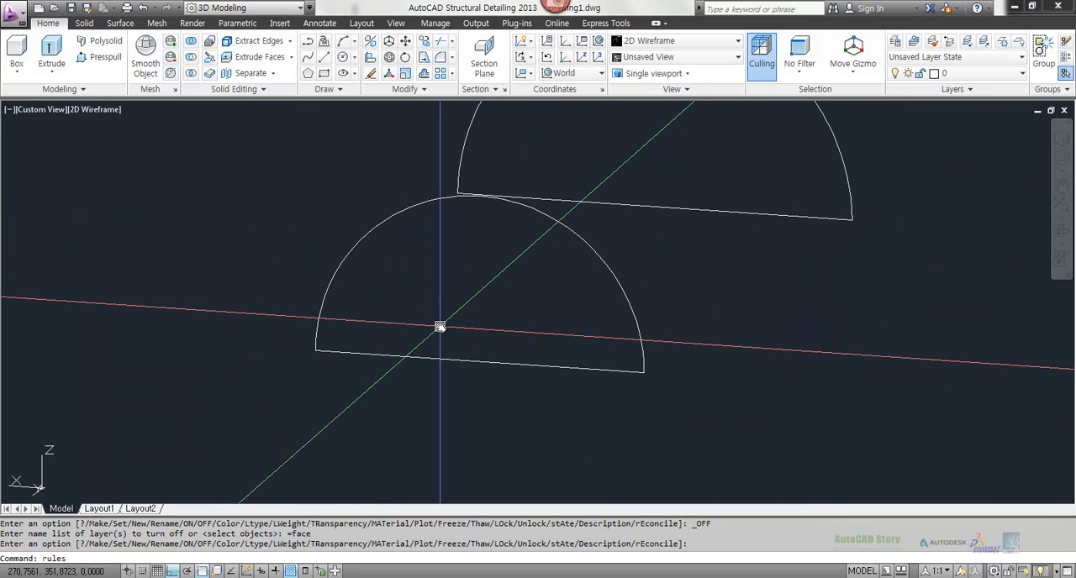
key(Return)
click(637, 320)
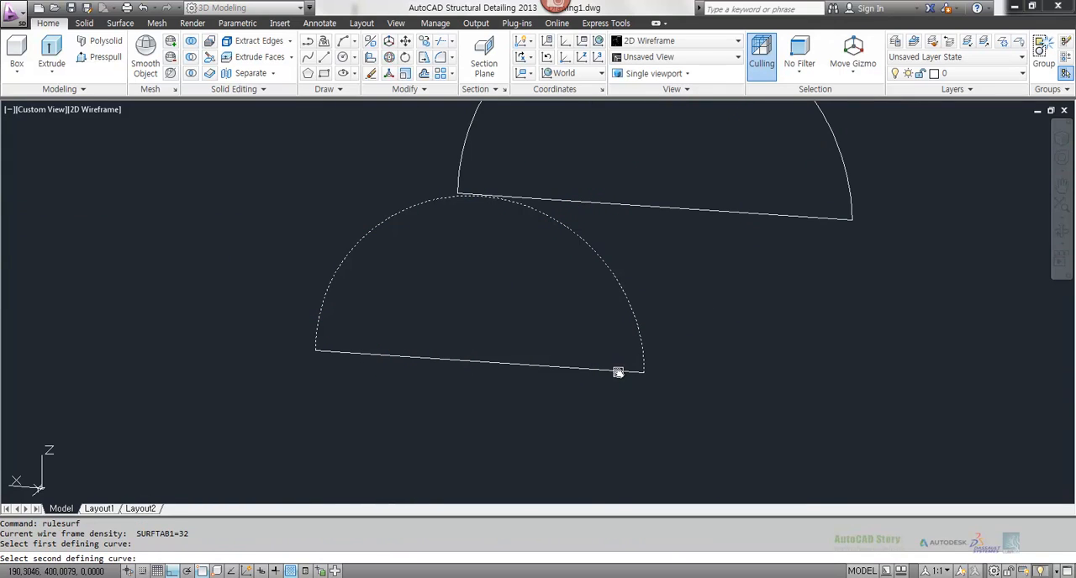
click(619, 369)
Step: Close the rear end with a RULESURF mesh between the rear arc and its base line
key(Return)
click(836, 158)
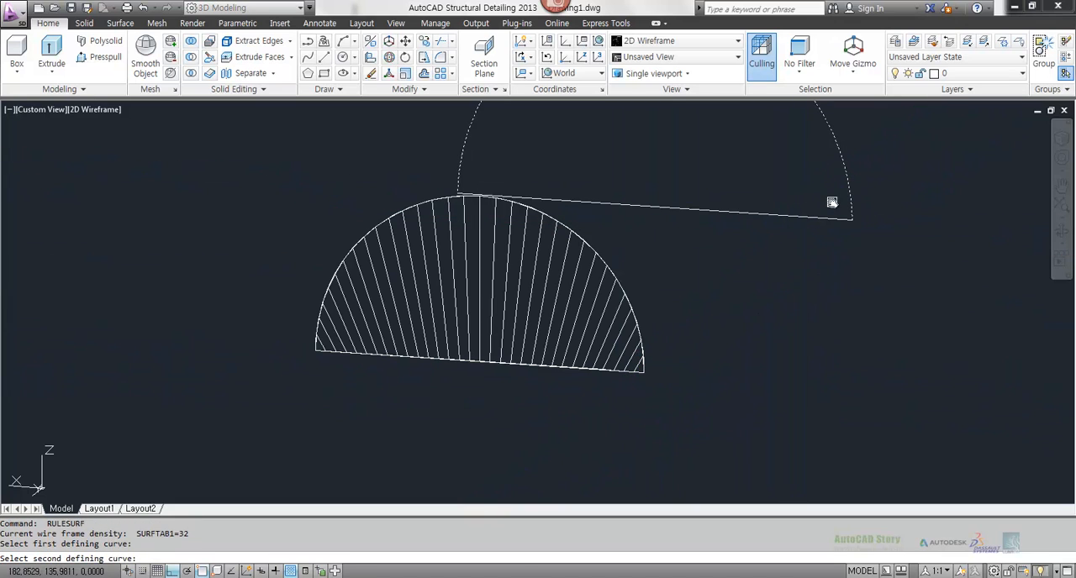
click(831, 220)
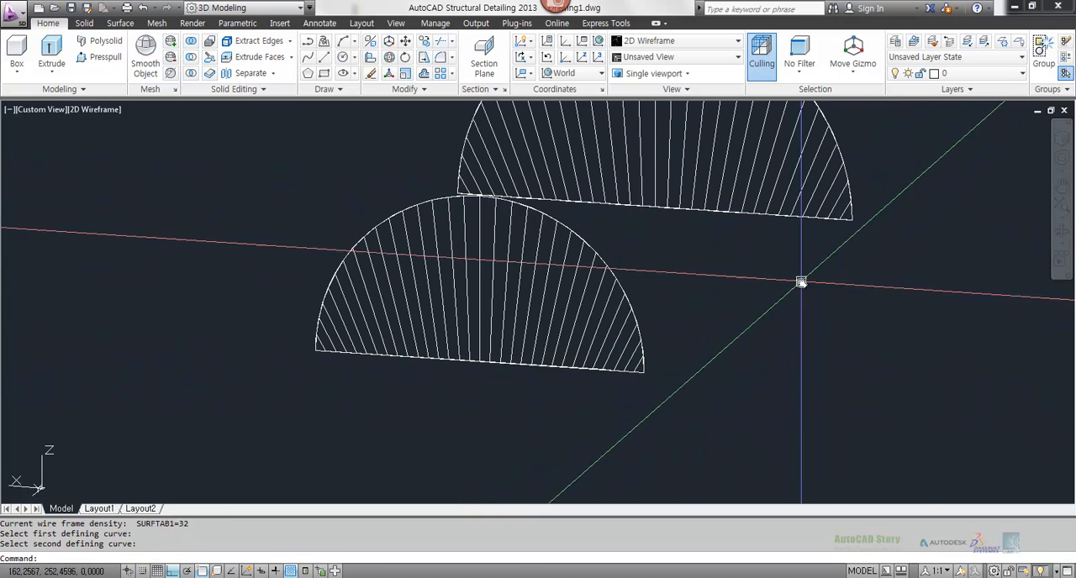
Step: Turn the face layer back on and inspect the closed half-tube in the Conceptual visual style
click(946, 74)
click(897, 106)
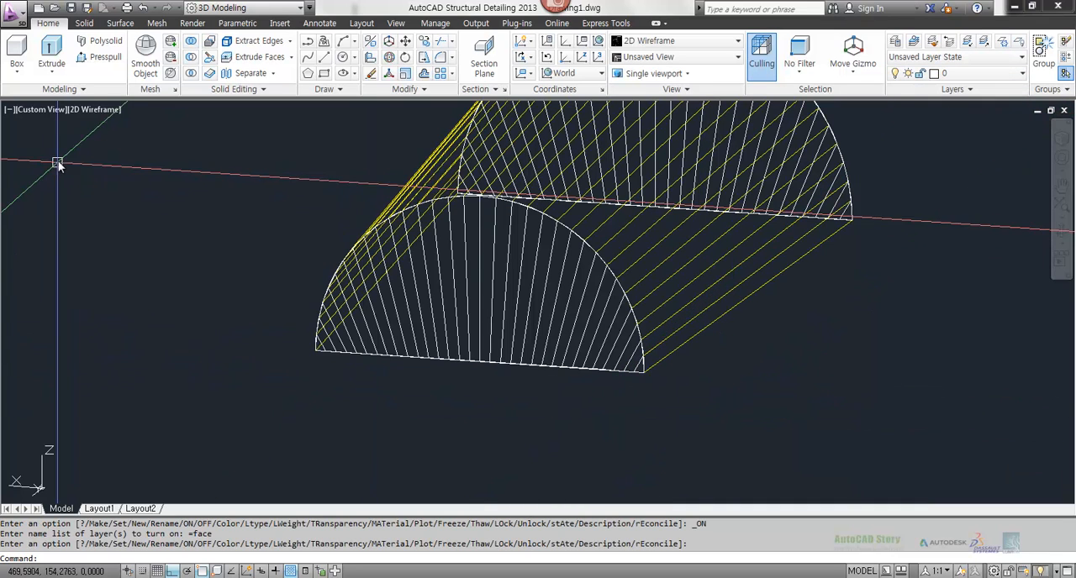
click(99, 110)
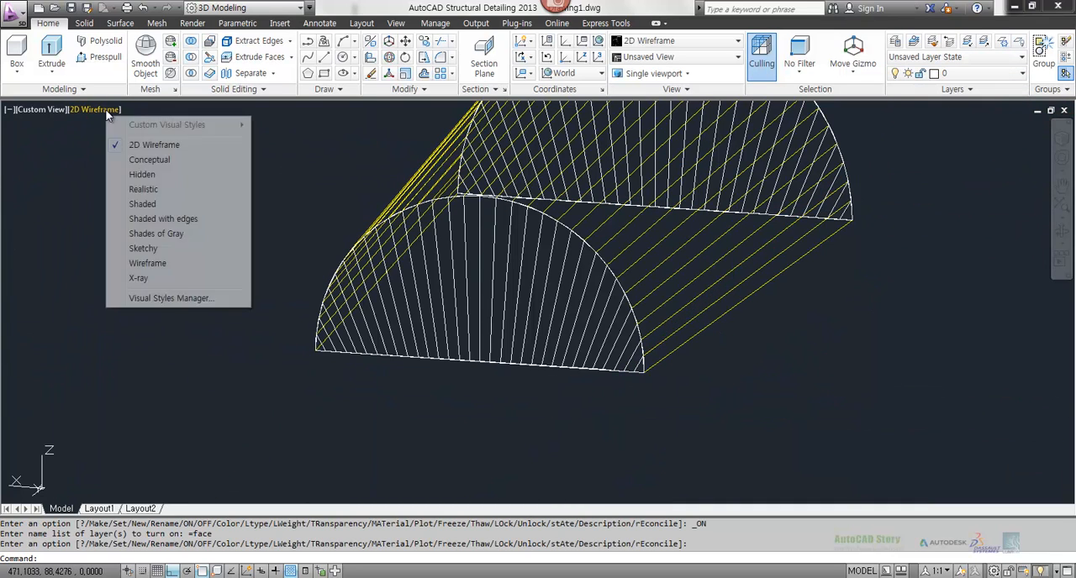
click(177, 164)
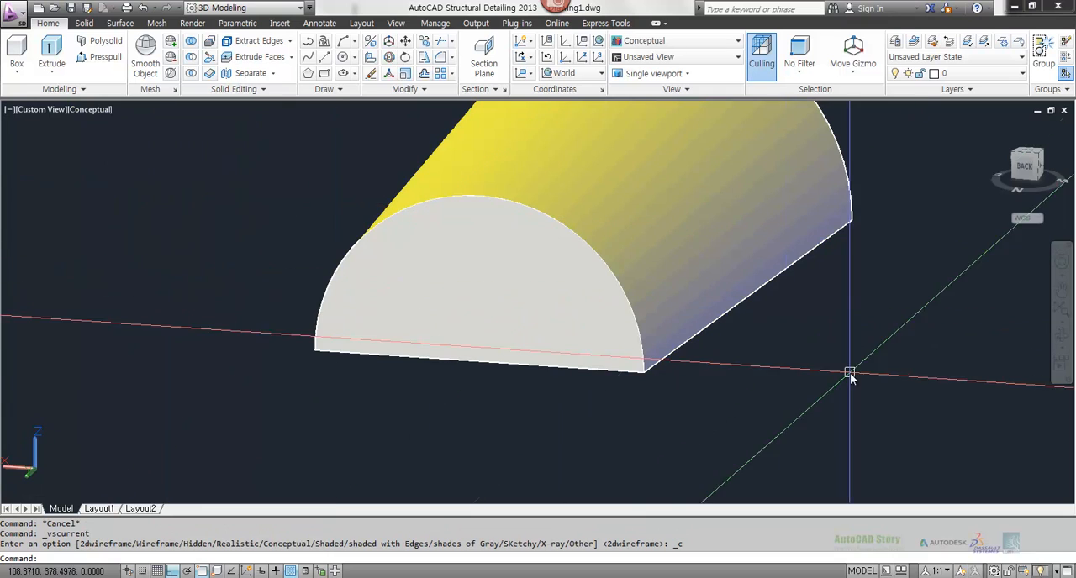
shift+middle_drag(848, 373, 617, 335)
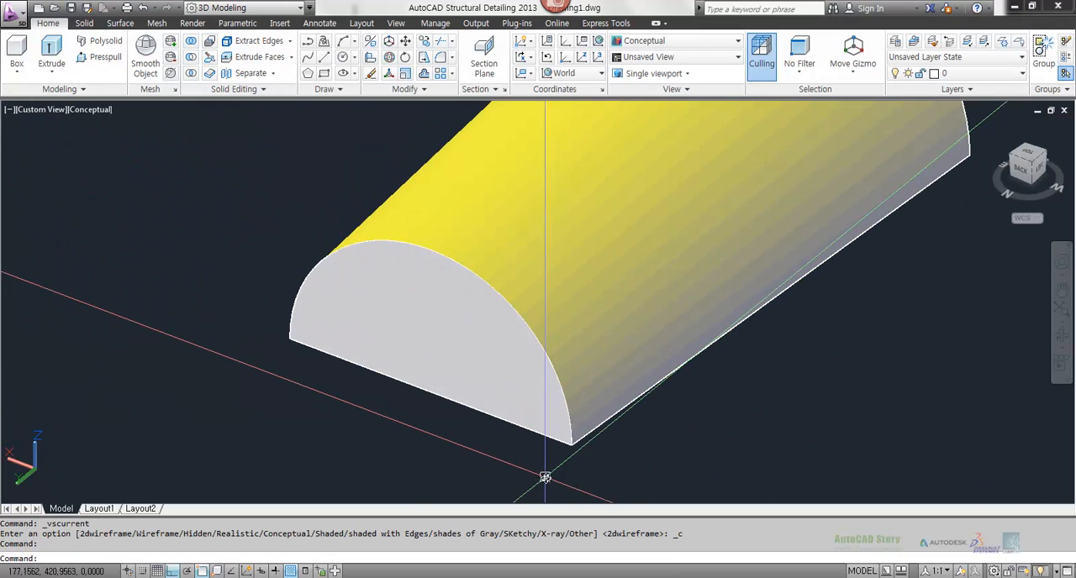
mouse_move(564, 398)
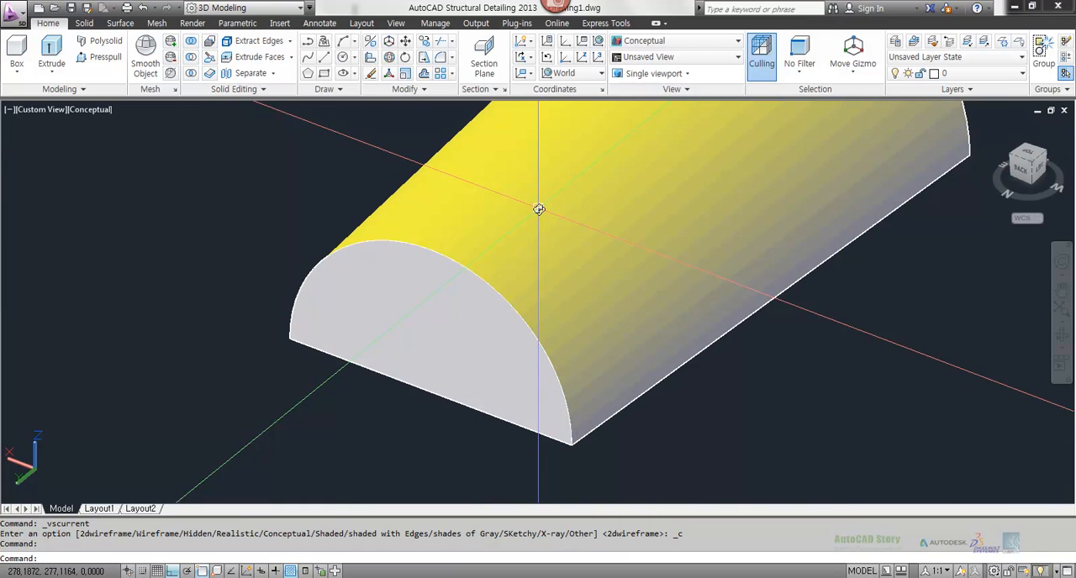
scroll(538, 208, down, 3)
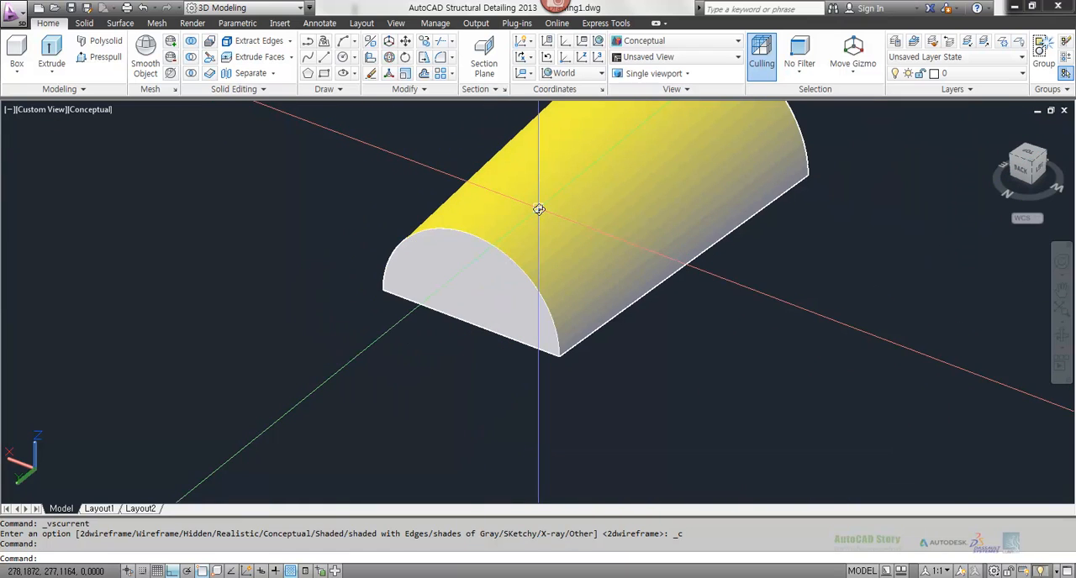
Step: Return the viewport to the 2D Wireframe visual style
click(87, 110)
click(130, 146)
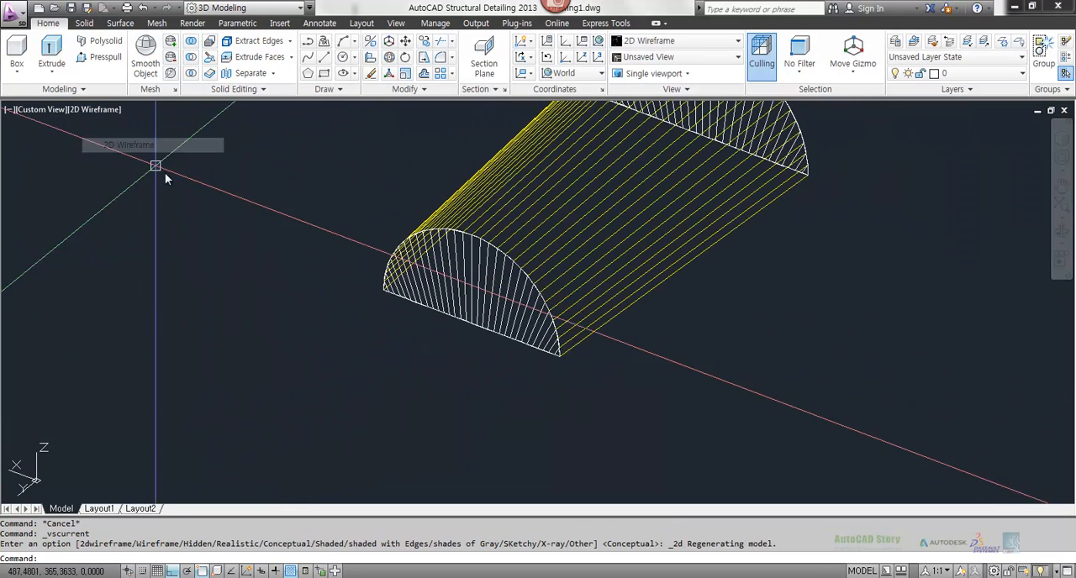
shift+middle_drag(156, 163, 483, 362)
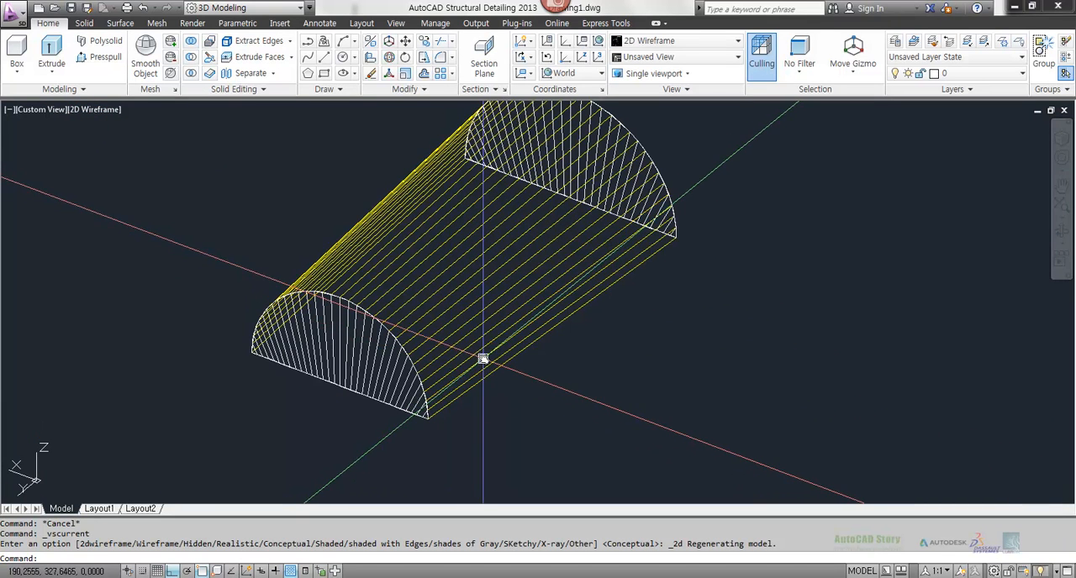
Step: Erase the half-tube mesh and both end meshes, keeping the arcs and their base lines
text(e)
key(space)
click(362, 363)
key(space)
key(space)
click(457, 286)
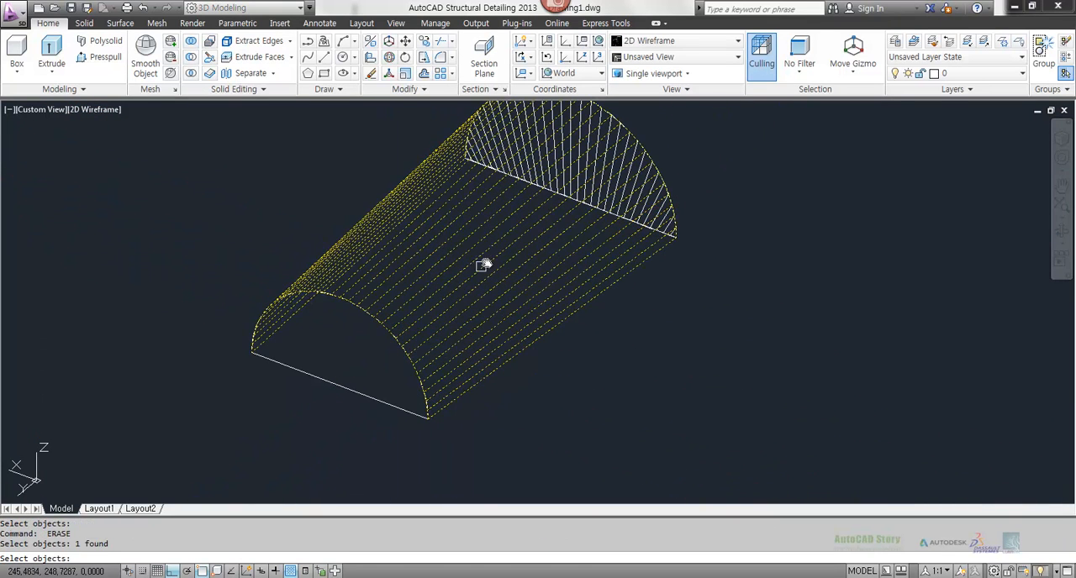
key(space)
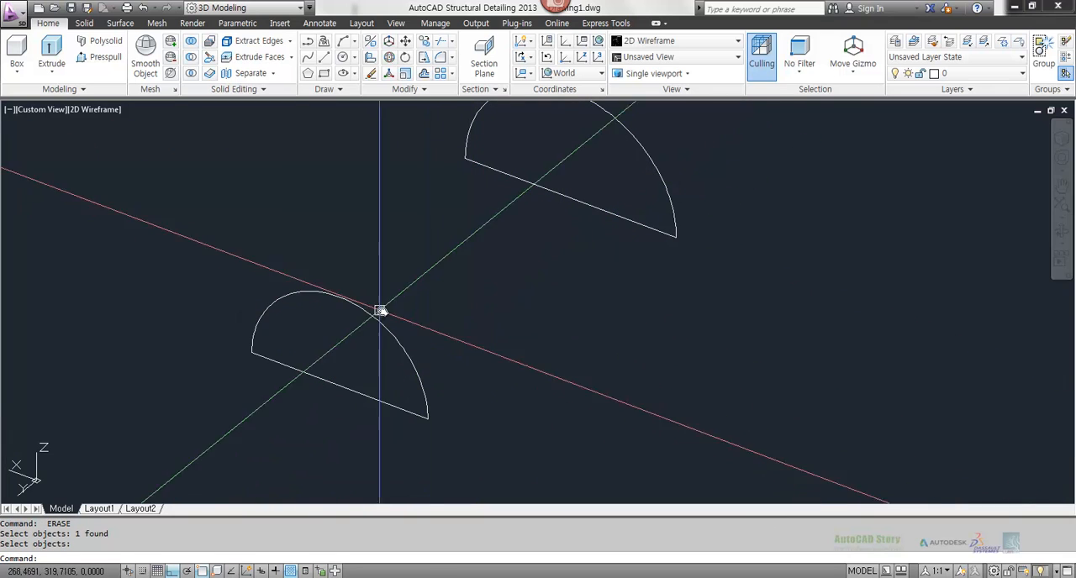
key(Escape)
key(Escape)
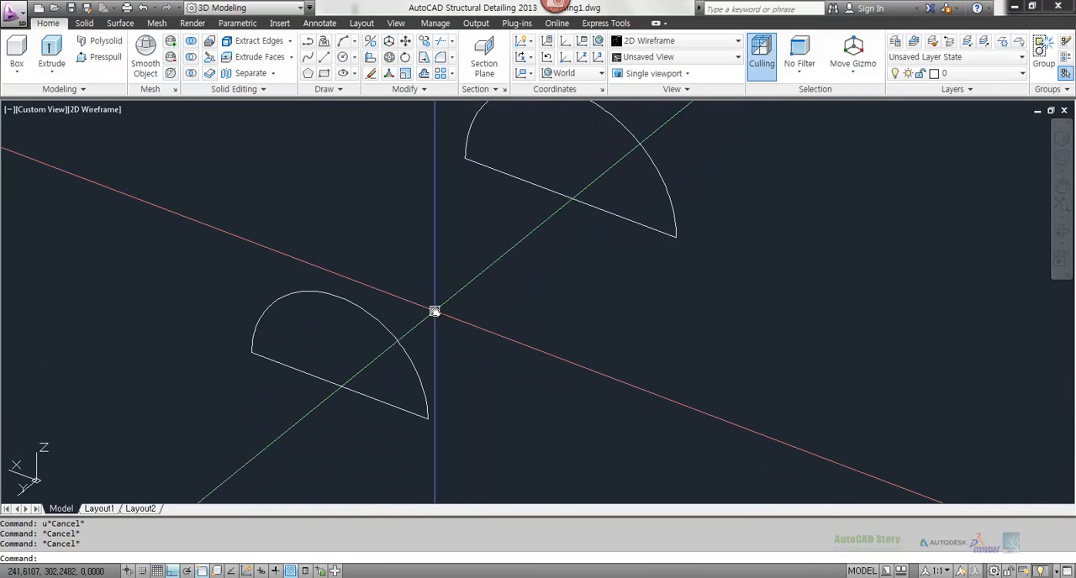
Step: Draw a line joining the midpoints of the two arcs' base lines
text(l)
key(space)
click(570, 199)
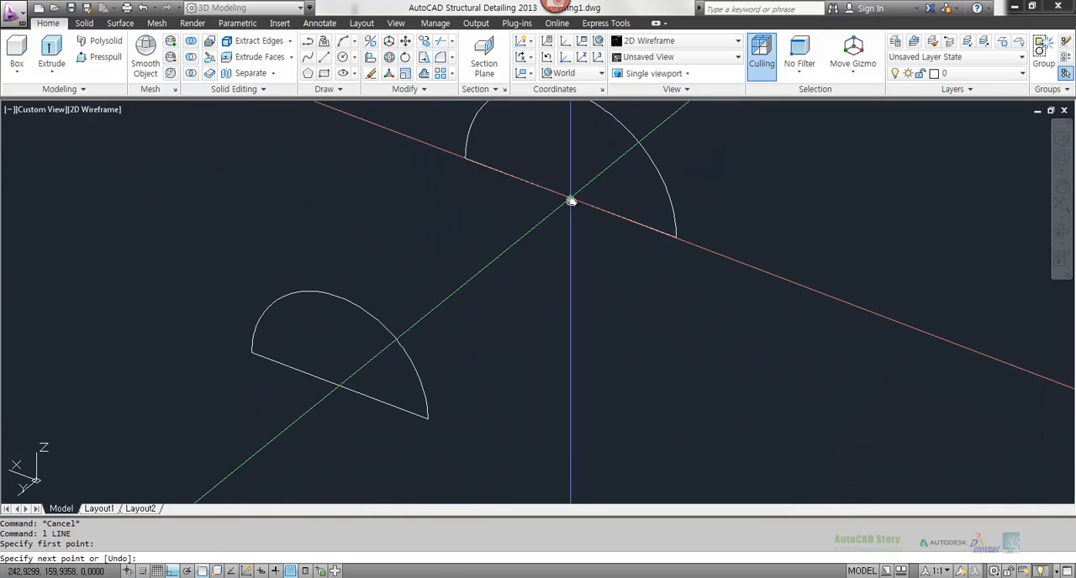
click(338, 387)
key(space)
key(space)
Step: Draw a line about 120 units long in the positive X direction from the midpoint of the joining line
click(460, 289)
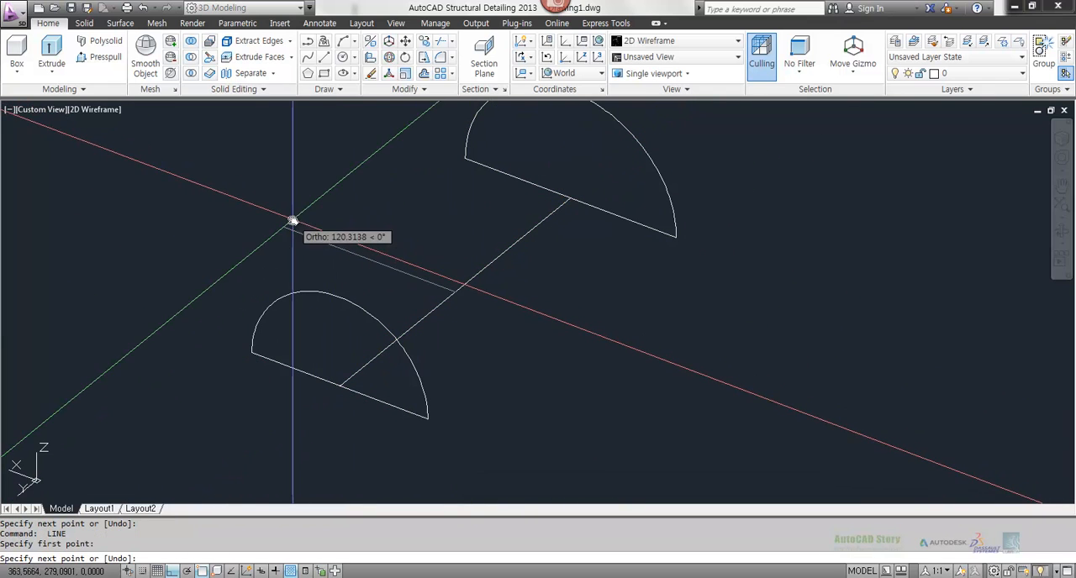
click(286, 225)
key(space)
key(space)
key(Escape)
key(Escape)
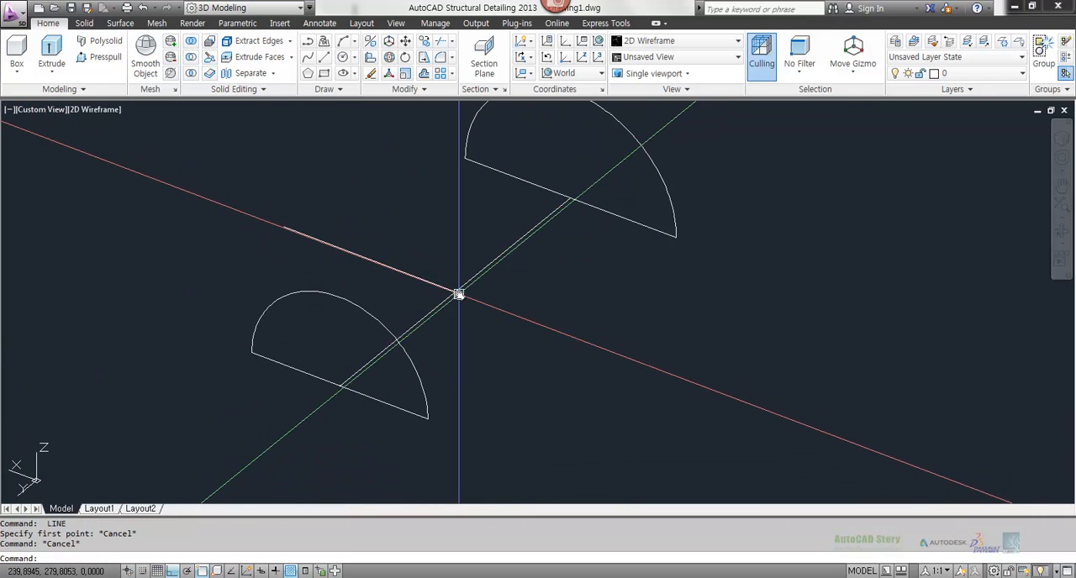
Step: Mirror the X-direction line about the line joining the two arcs, keeping the original
text(mi)
key(space)
click(418, 274)
key(space)
click(444, 300)
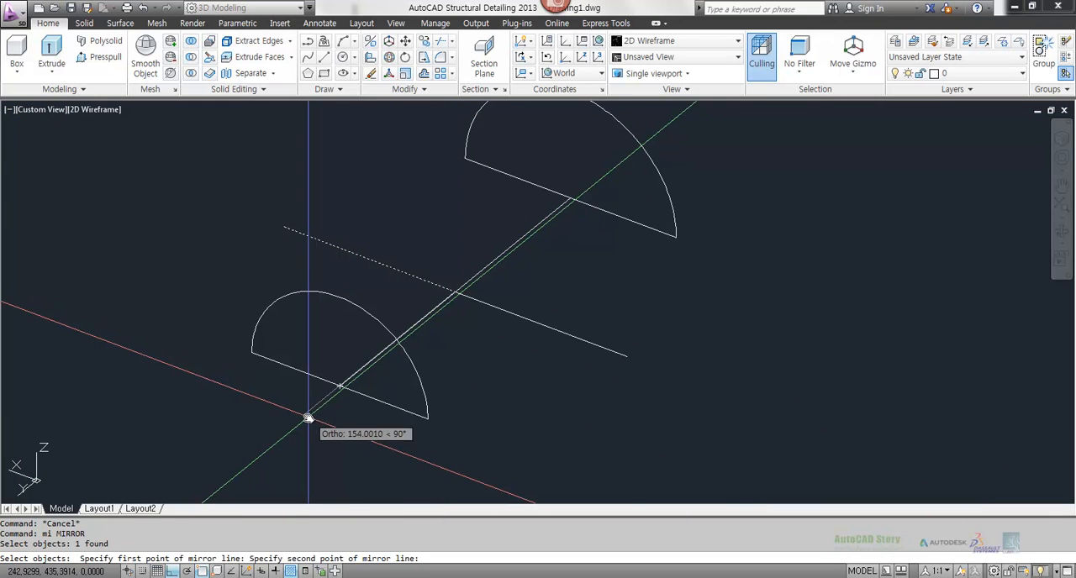
click(307, 418)
key(space)
key(space)
key(Escape)
key(Escape)
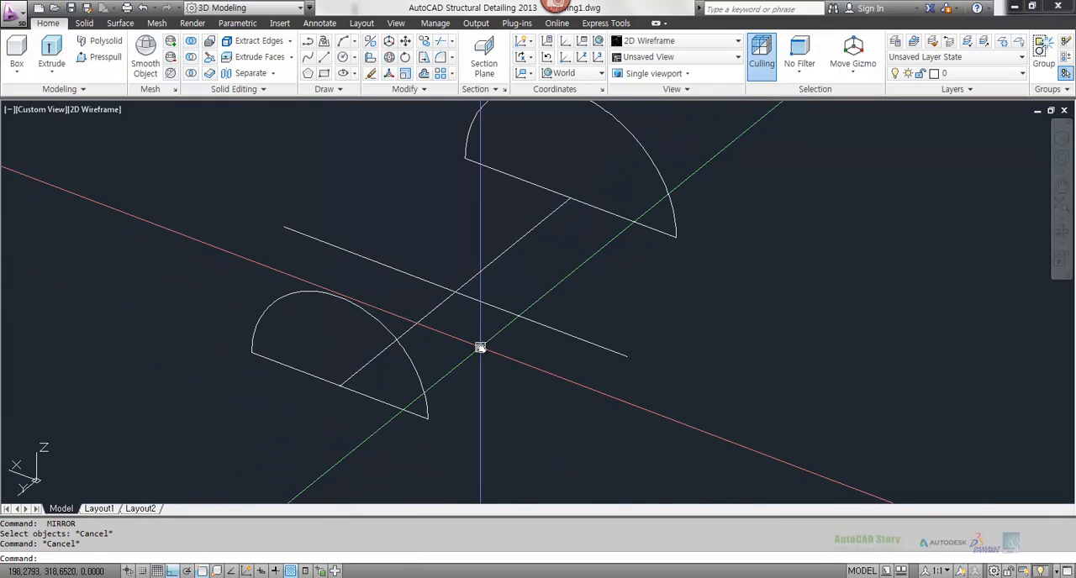
Step: Draw a vertical line about 120 units high in the positive Z direction from the intersection of the construction lines
text(l)
key(space)
click(455, 292)
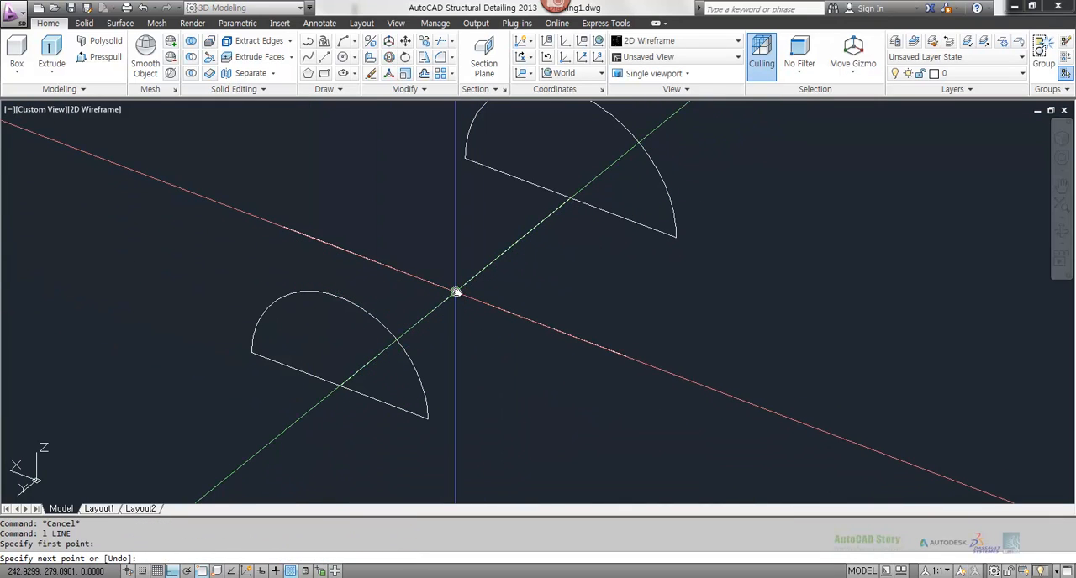
click(432, 120)
key(Escape)
key(Escape)
Step: Define a Z-axis UCS with its origin at the construction lines' intersection and its Z axis along the line joining the arcs
middle_drag(614, 304, 601, 377)
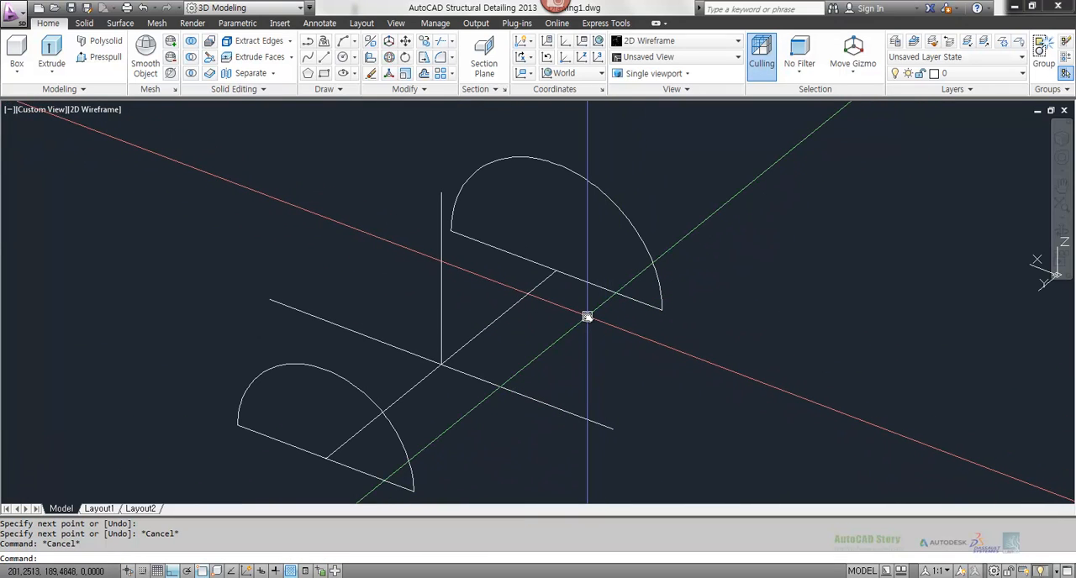
text(u)
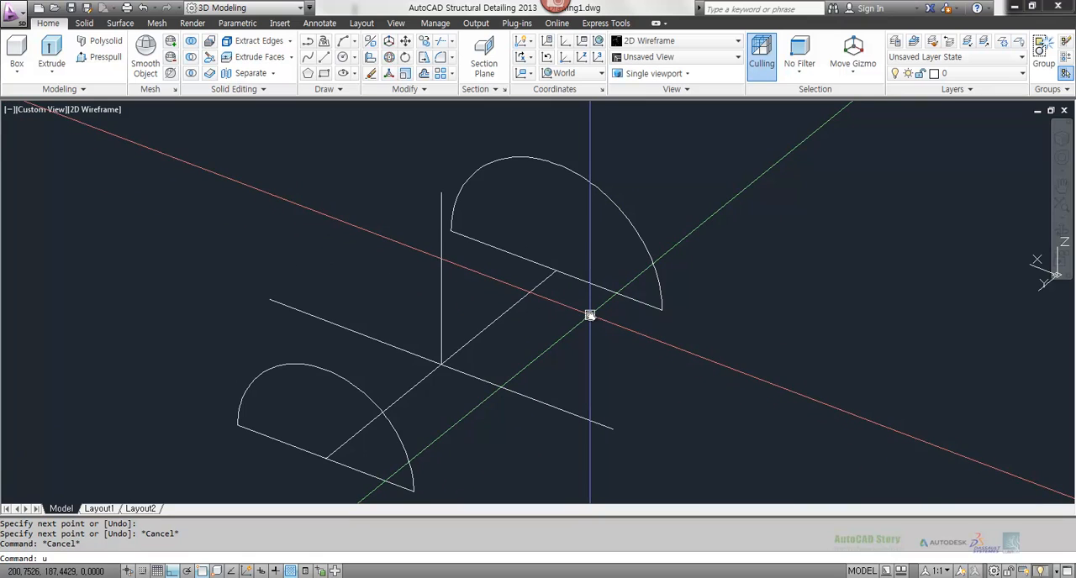
text(cs)
key(Return)
text(za)
key(Return)
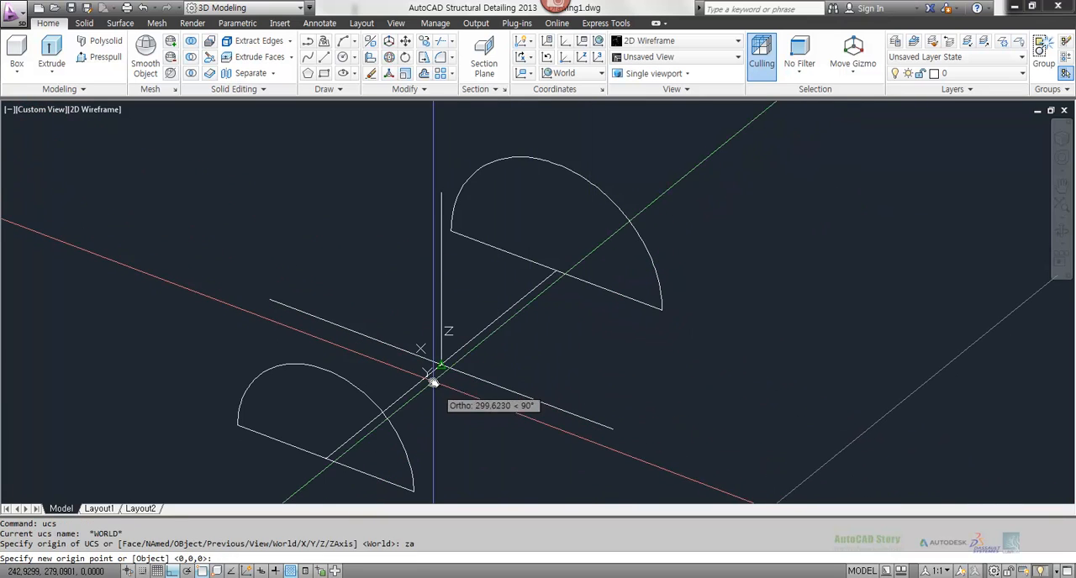
click(438, 367)
click(601, 413)
Step: Draw a two-segment polyline from one end of the horizontal line through the vertical line's upper end to the horizontal line's other end
text(pl)
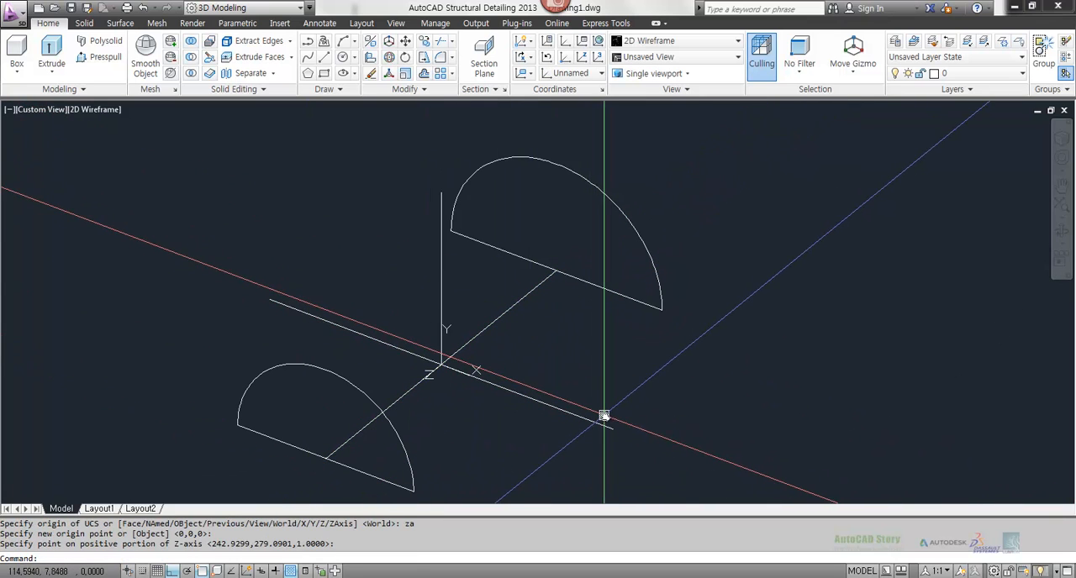
key(Return)
click(270, 300)
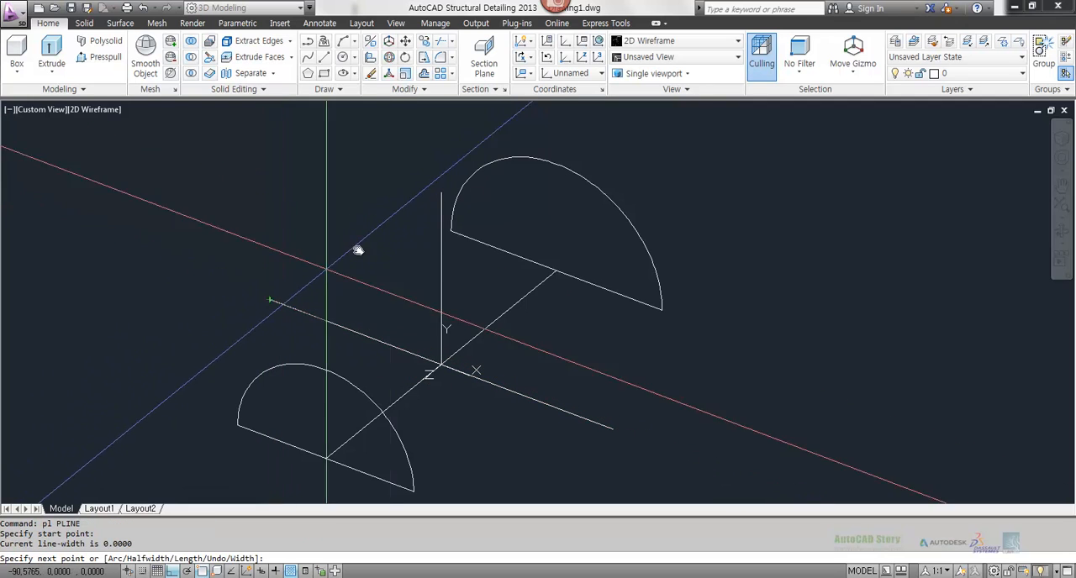
click(441, 195)
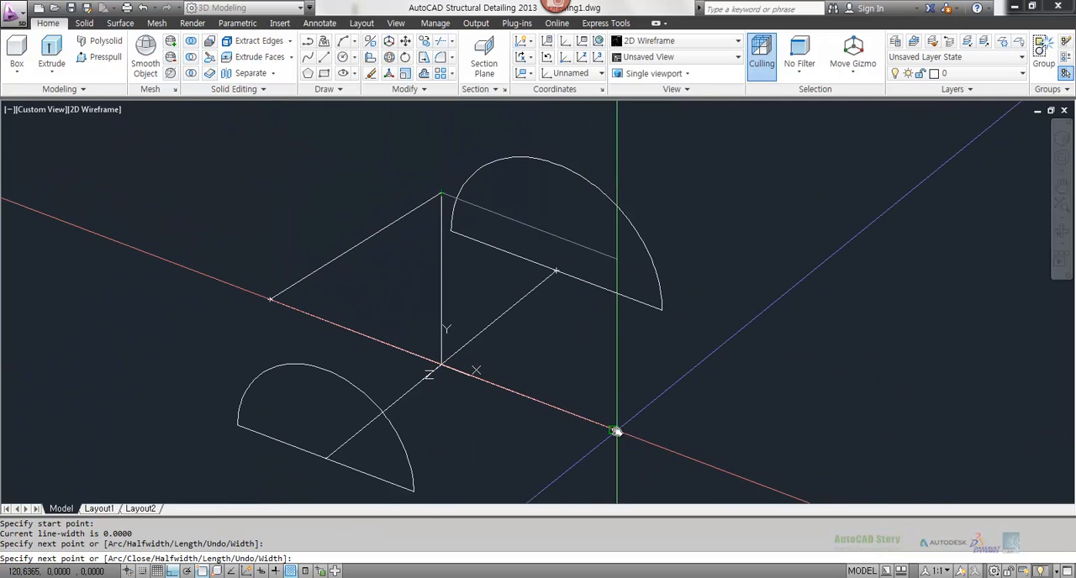
click(613, 430)
key(Escape)
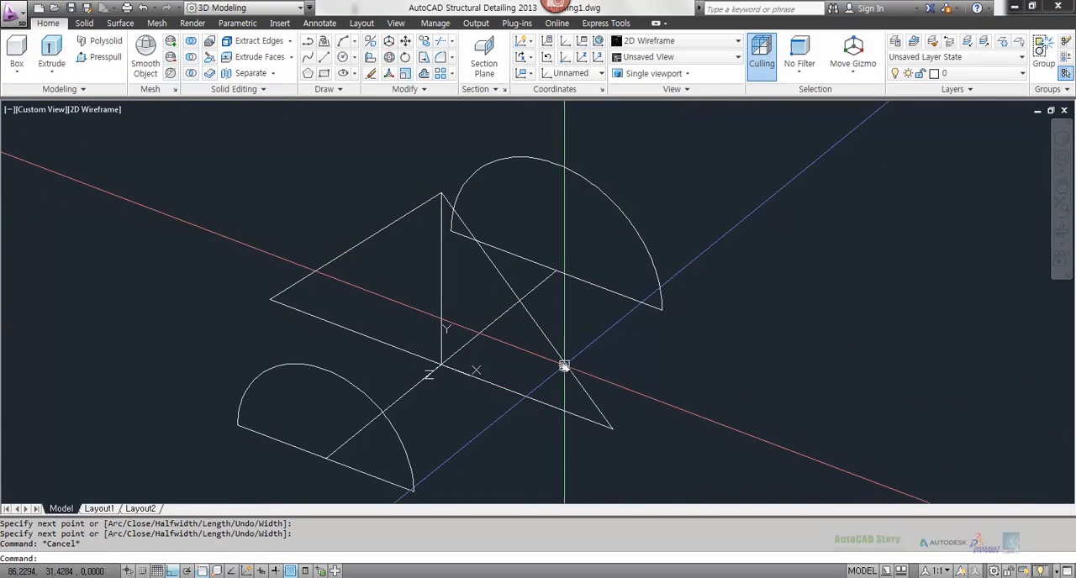
click(565, 366)
key(Escape)
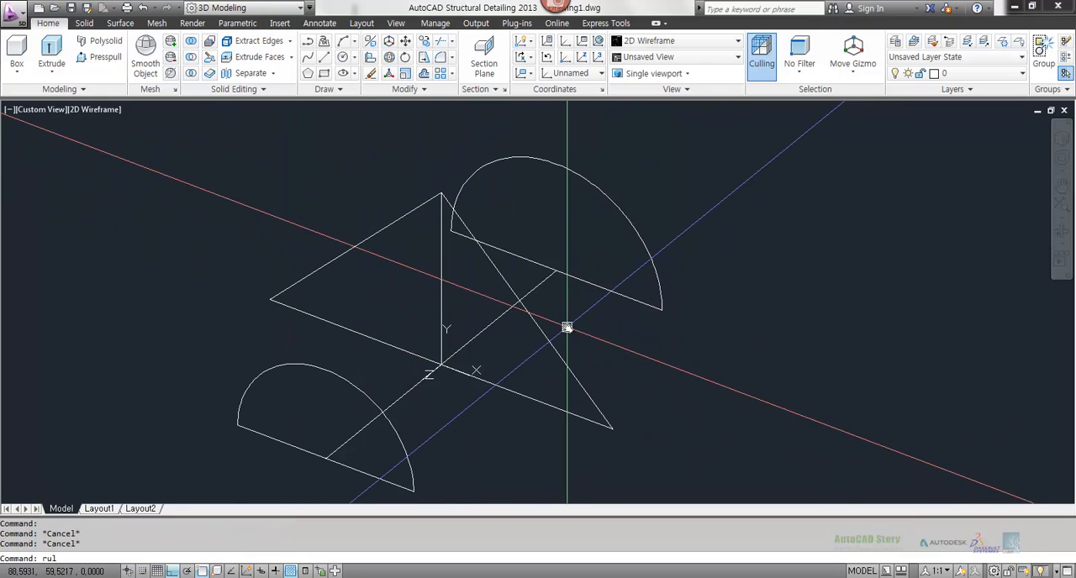
Step: Create a RULESURF mesh between the smaller arc and the two-segment polyline
text(rulesurf)
key(Return)
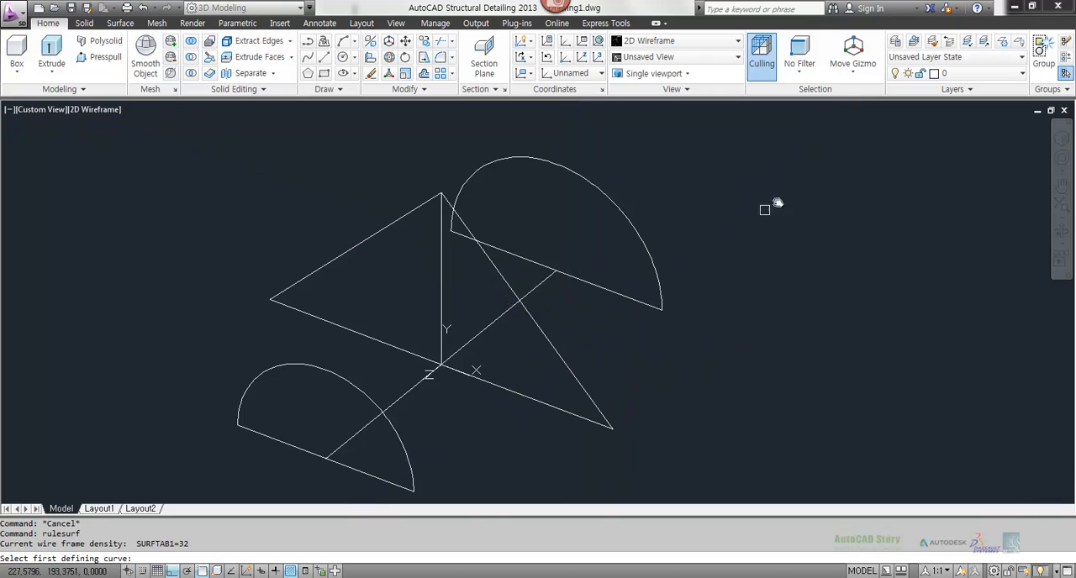
click(406, 454)
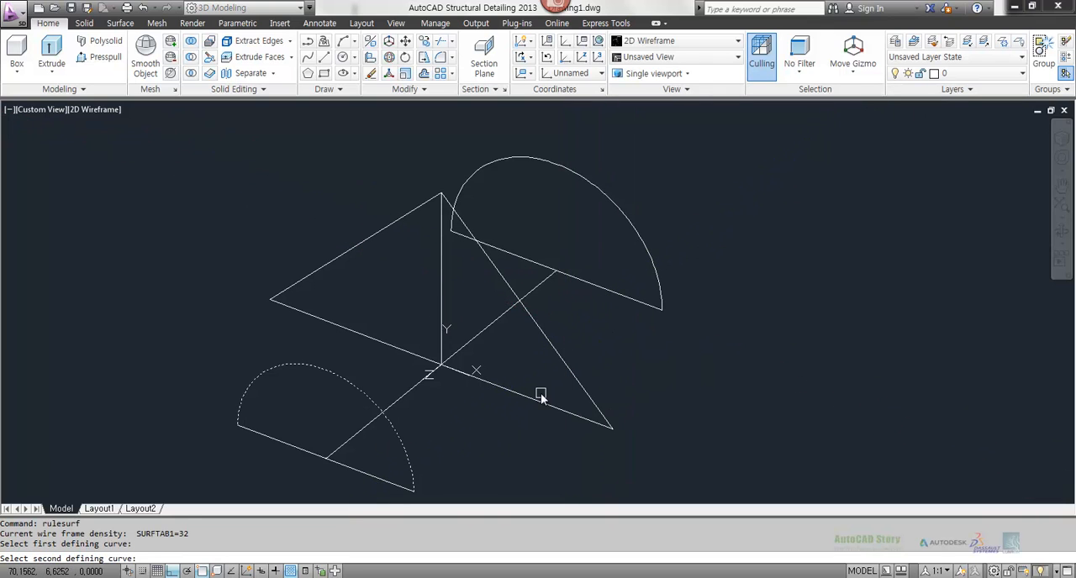
click(583, 393)
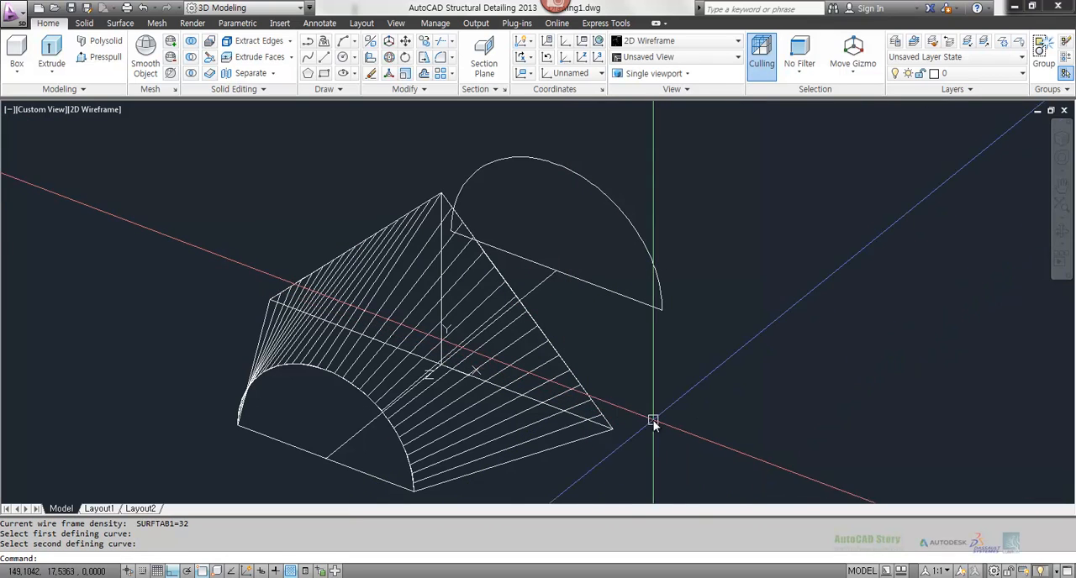
key(Escape)
key(Escape)
Step: Try to move the new ruled mesh to the face layer
click(545, 444)
click(412, 429)
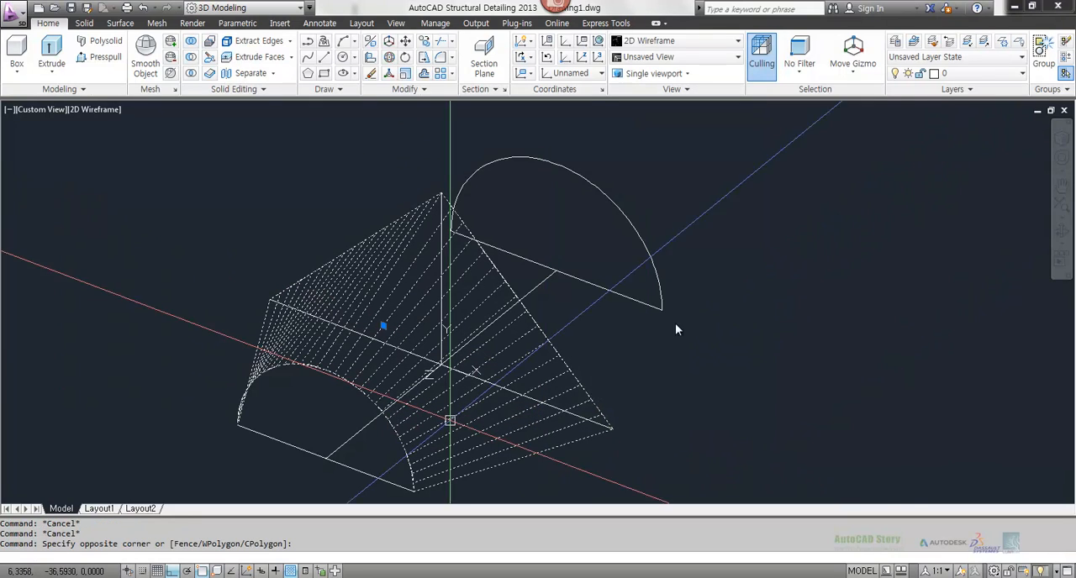
click(822, 74)
click(807, 105)
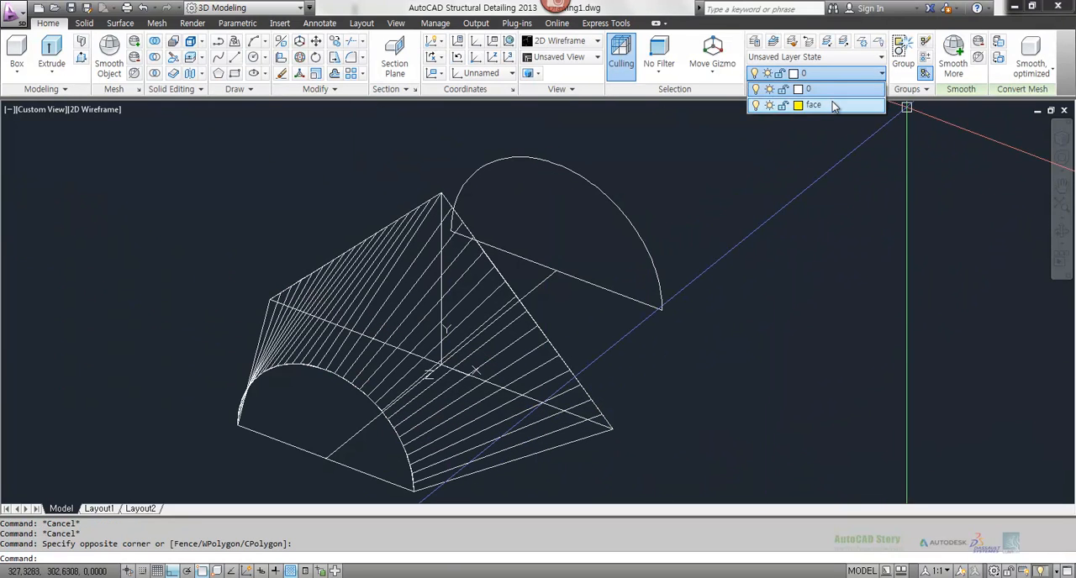
key(Escape)
key(Escape)
key(Escape)
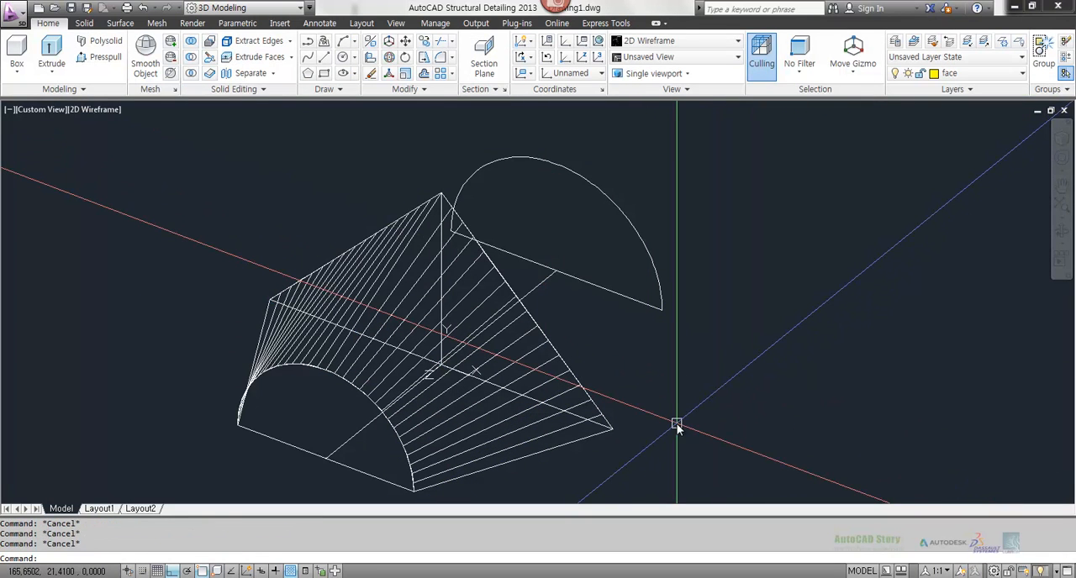
Step: Try to edit the ruled mesh's properties with the CHANGE command in the current UCS
click(476, 445)
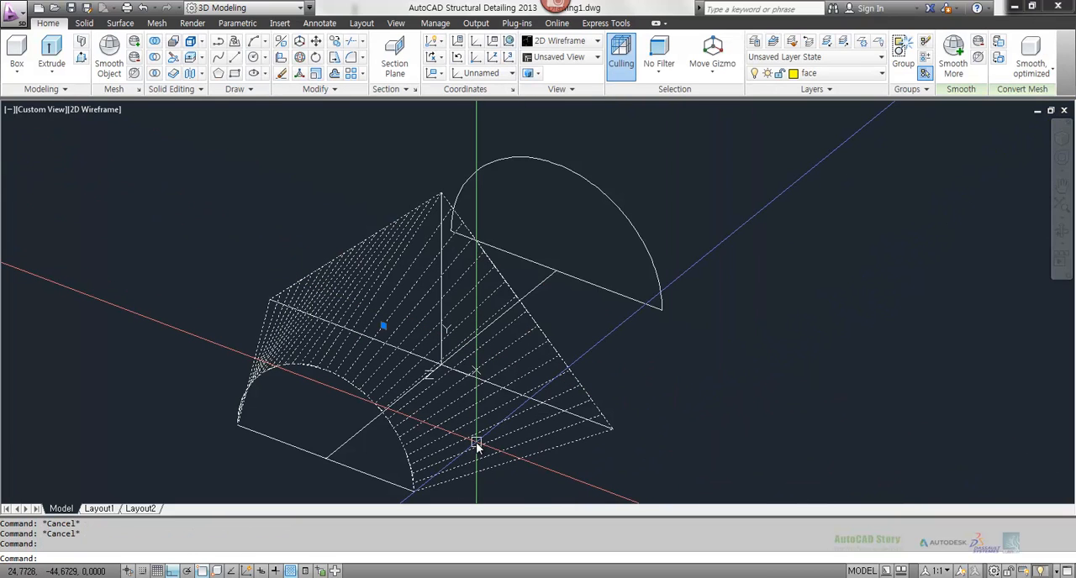
key(Return)
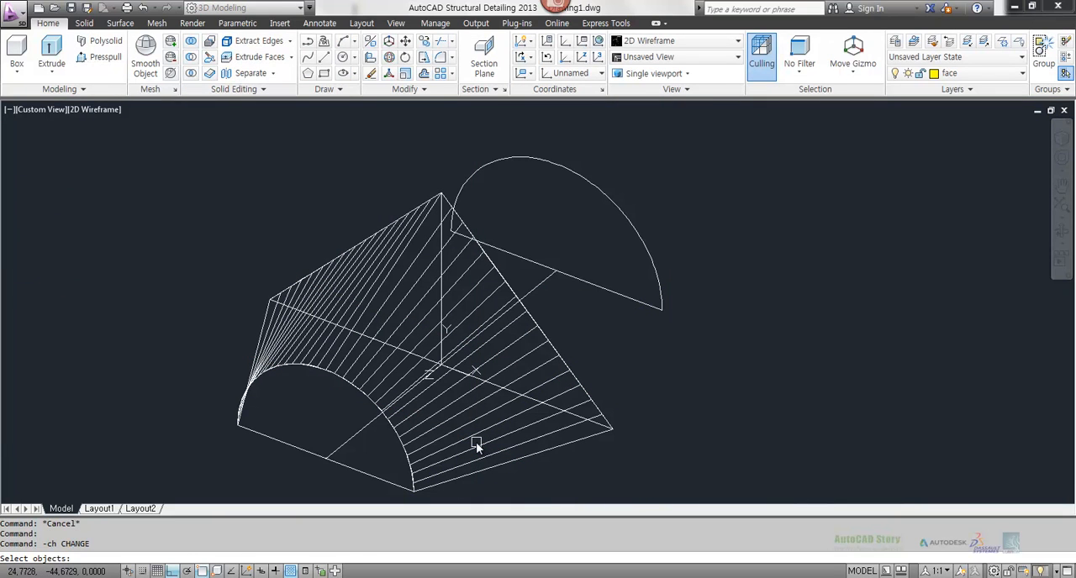
click(475, 443)
key(Escape)
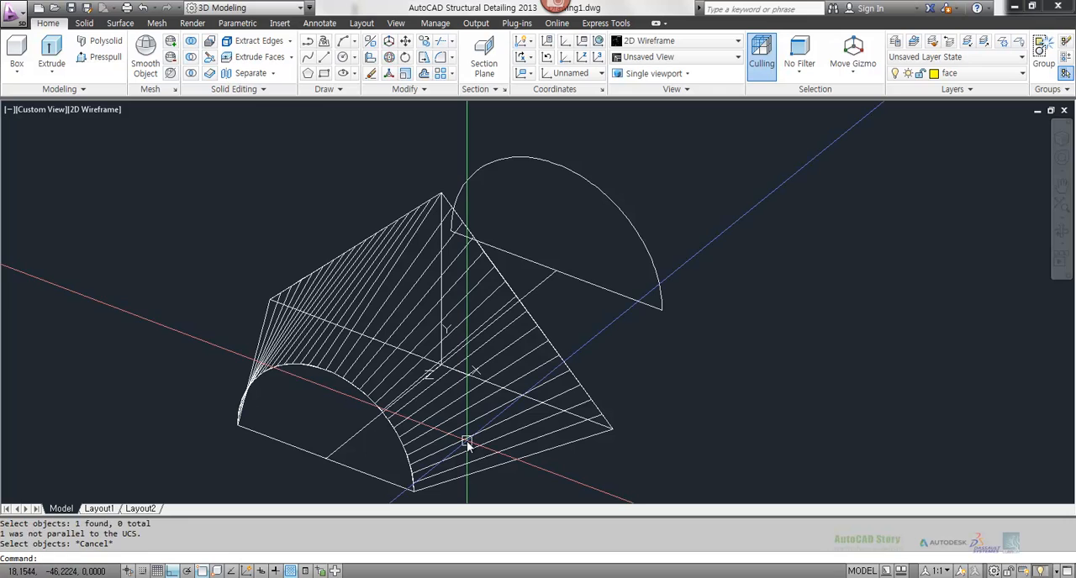
Step: Restore the World UCS and move the ruled mesh to the face layer with the CHANGE command's layer property
key(Return)
key(Return)
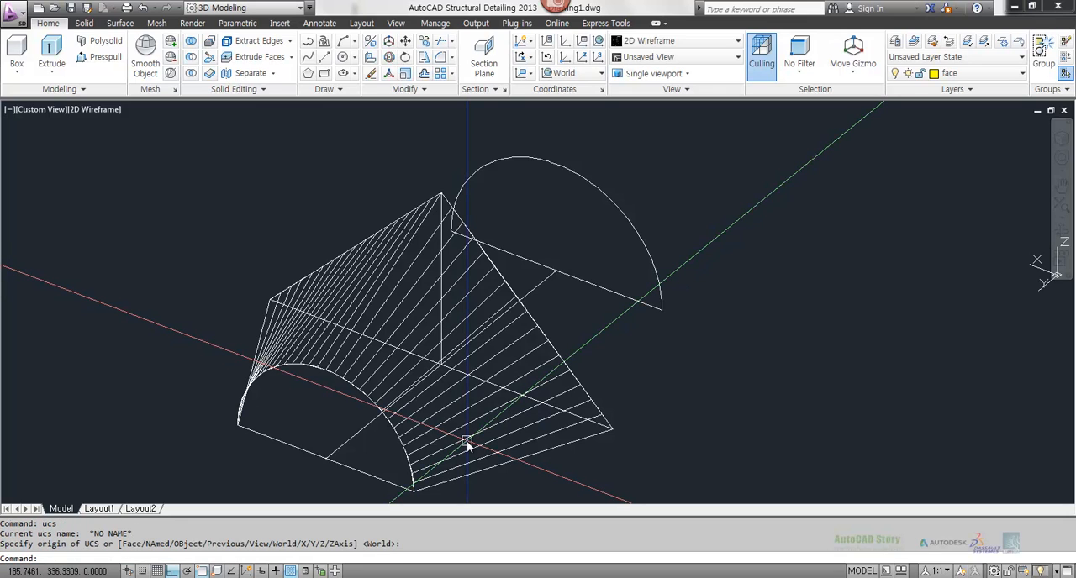
text(-ch)
key(Return)
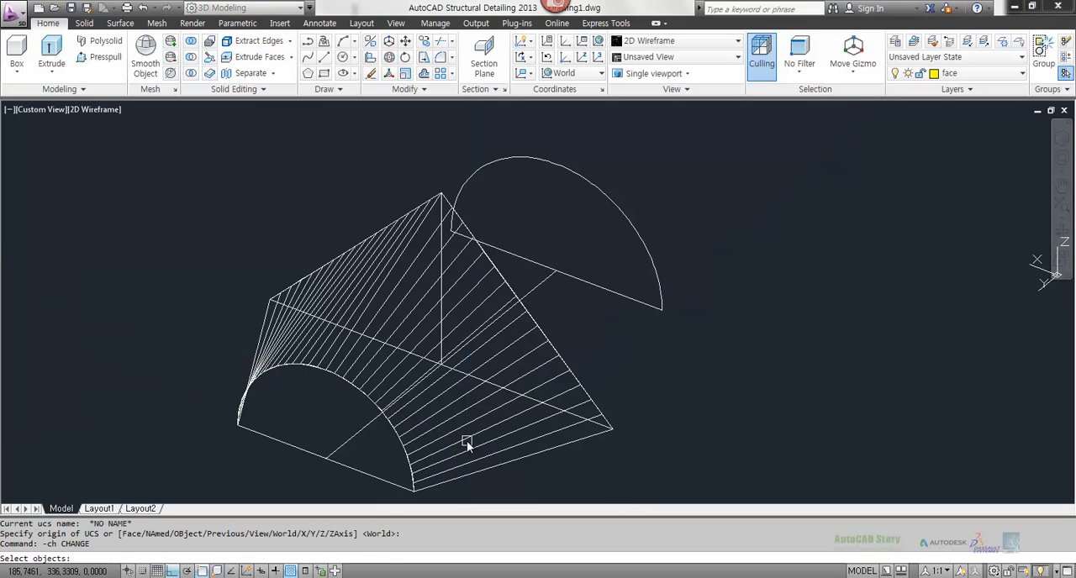
click(467, 440)
key(Return)
text(p)
key(Return)
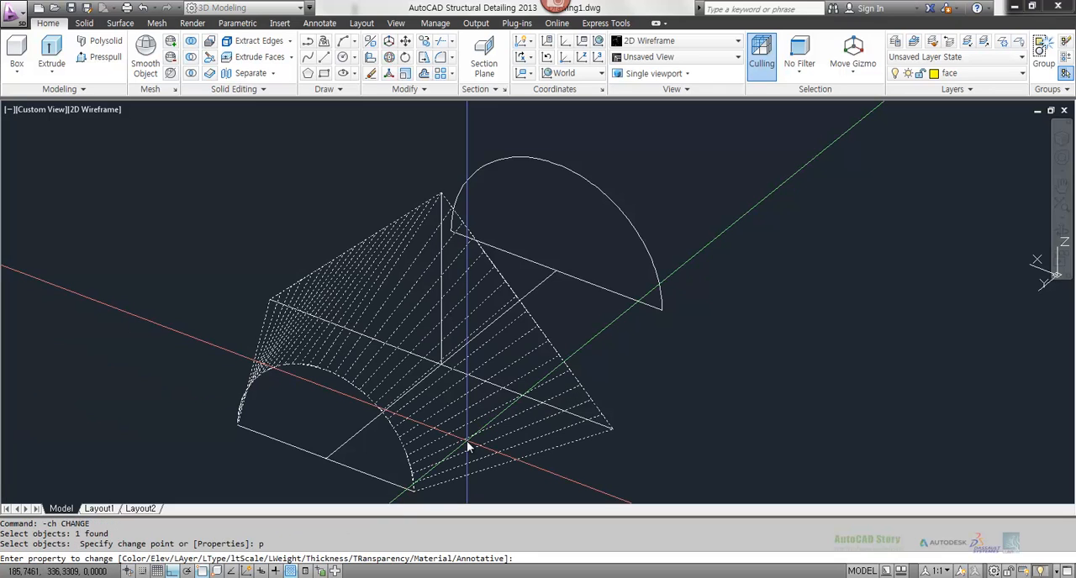
text(la)
key(Return)
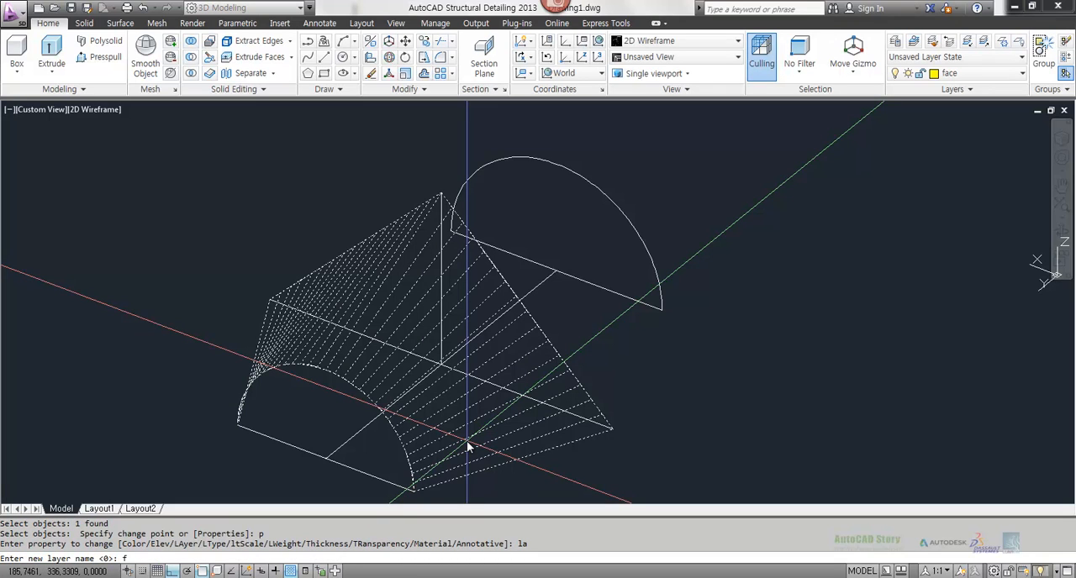
text(face)
key(Return)
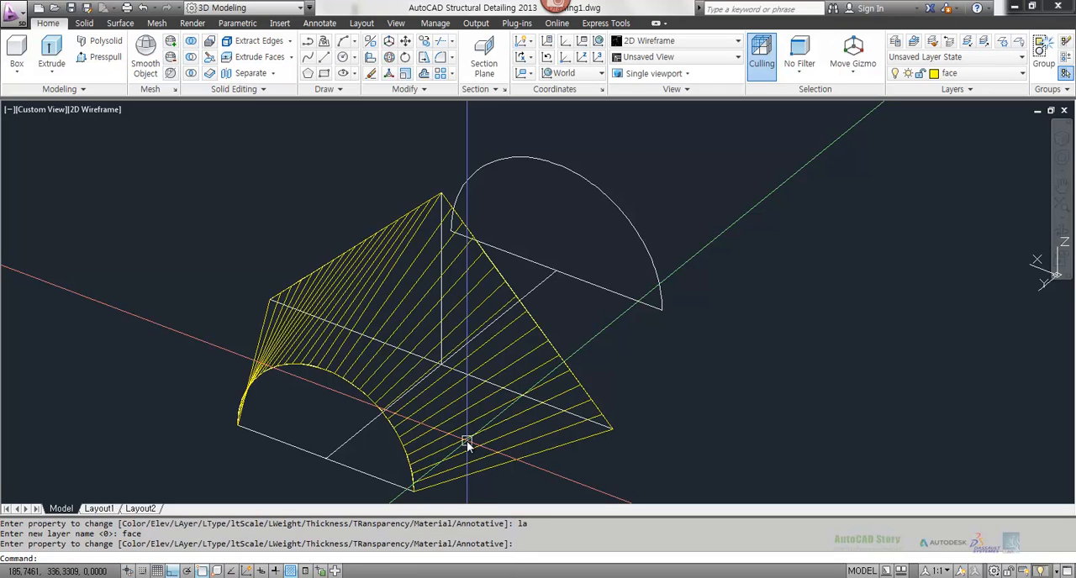
key(Escape)
key(Escape)
Step: Turn off the face layer and make layer 0 current
click(489, 406)
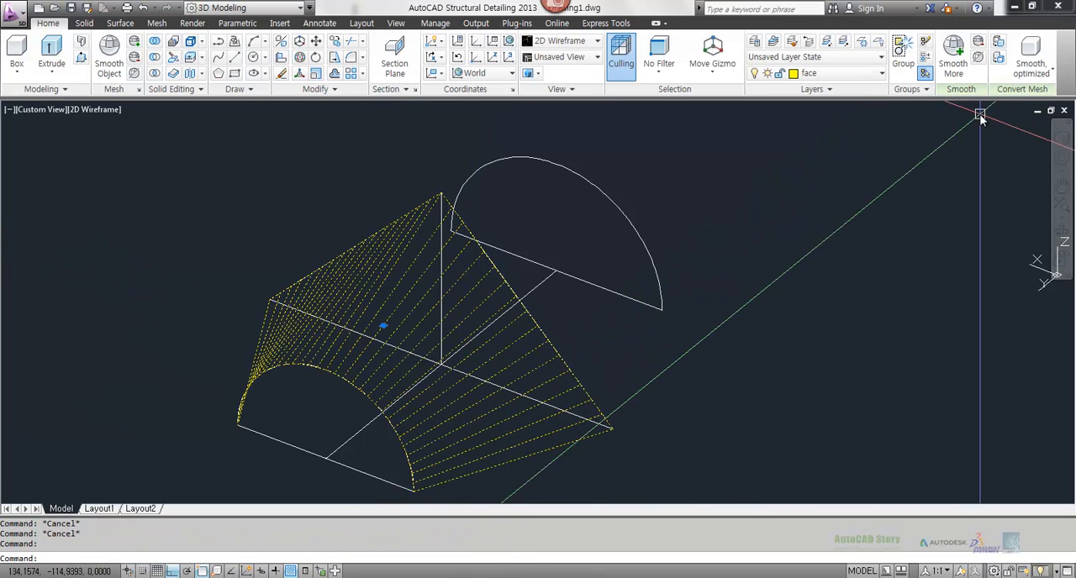
click(850, 77)
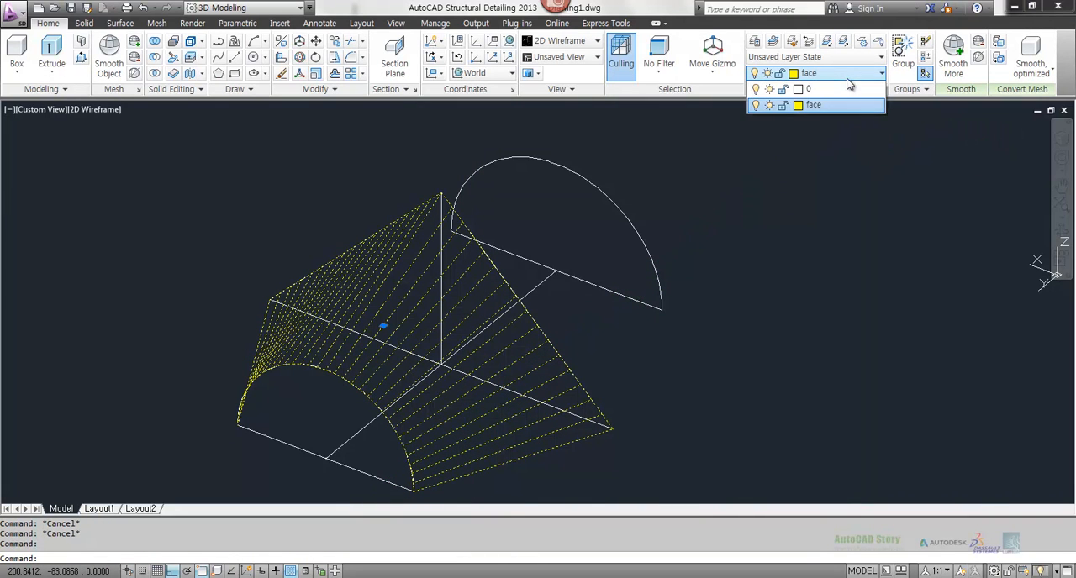
click(755, 104)
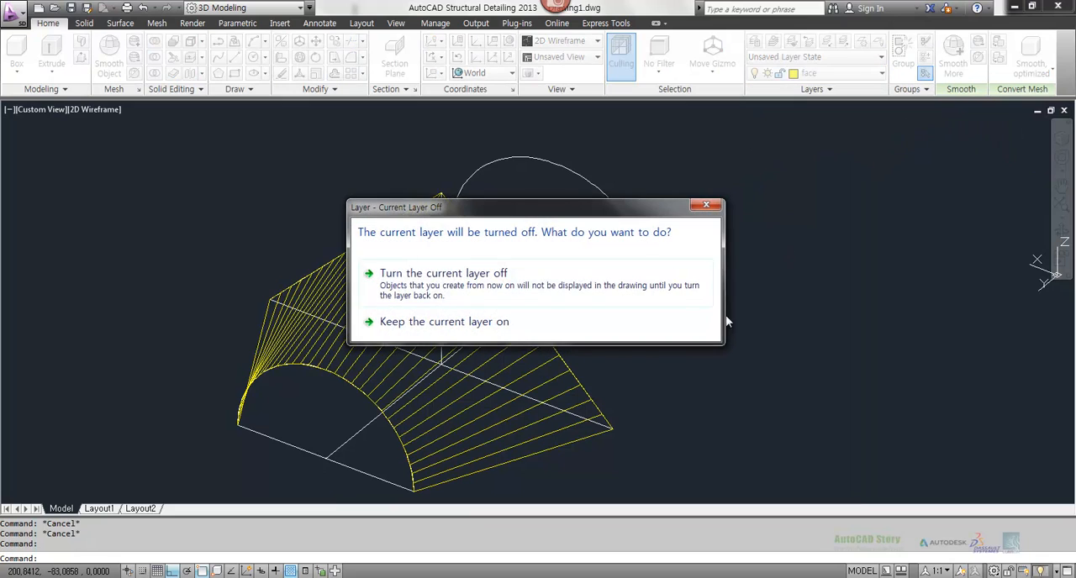
click(542, 290)
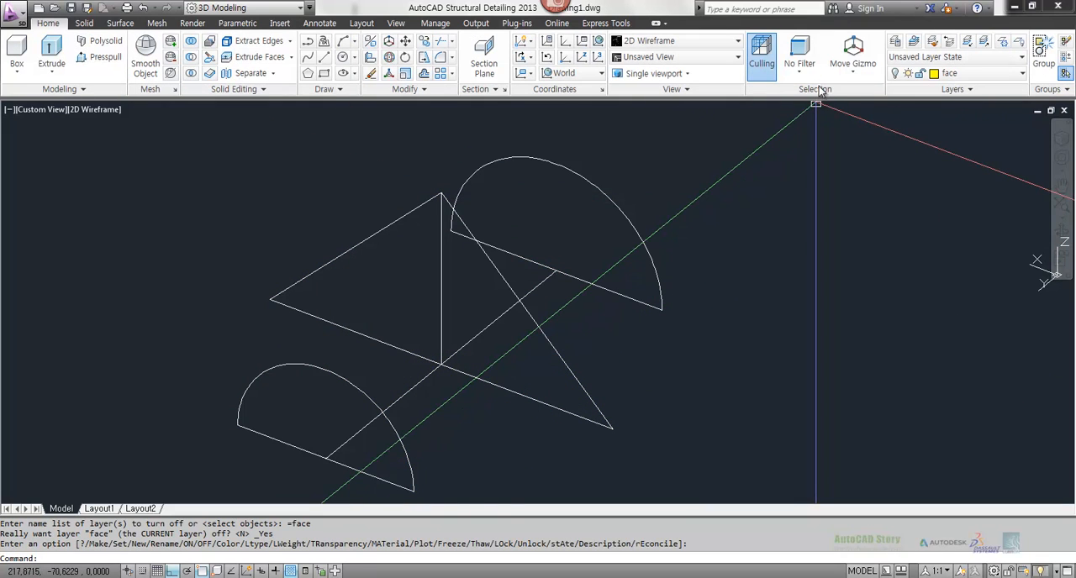
click(955, 75)
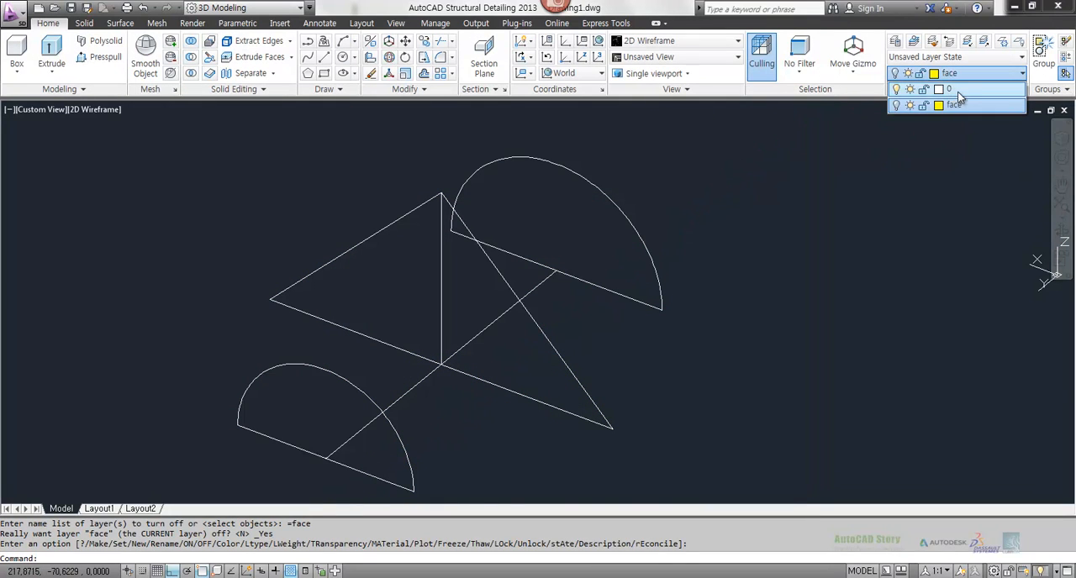
click(958, 90)
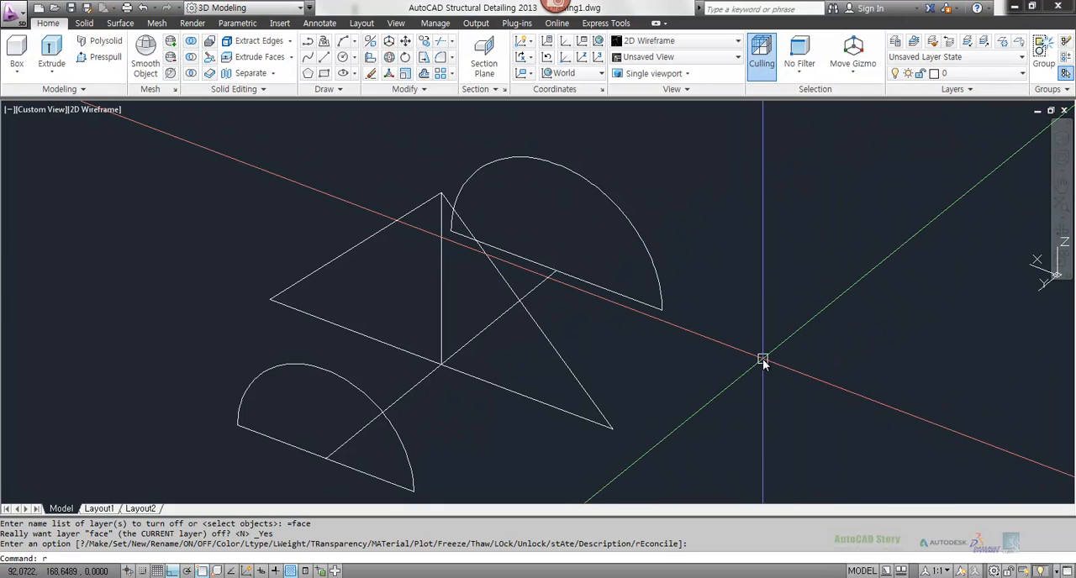
text(ules)
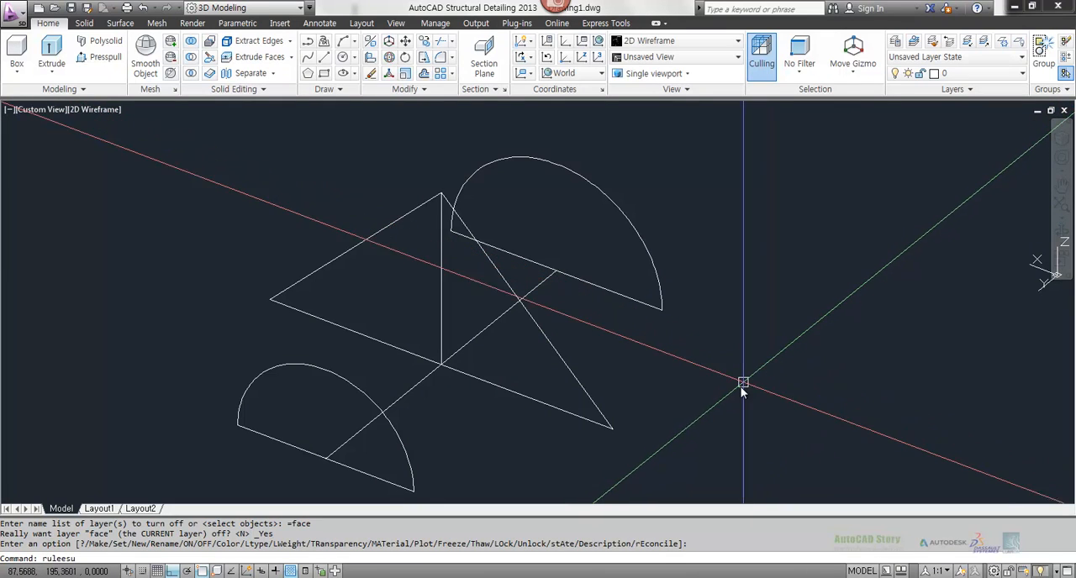
text(rf)
key(Return)
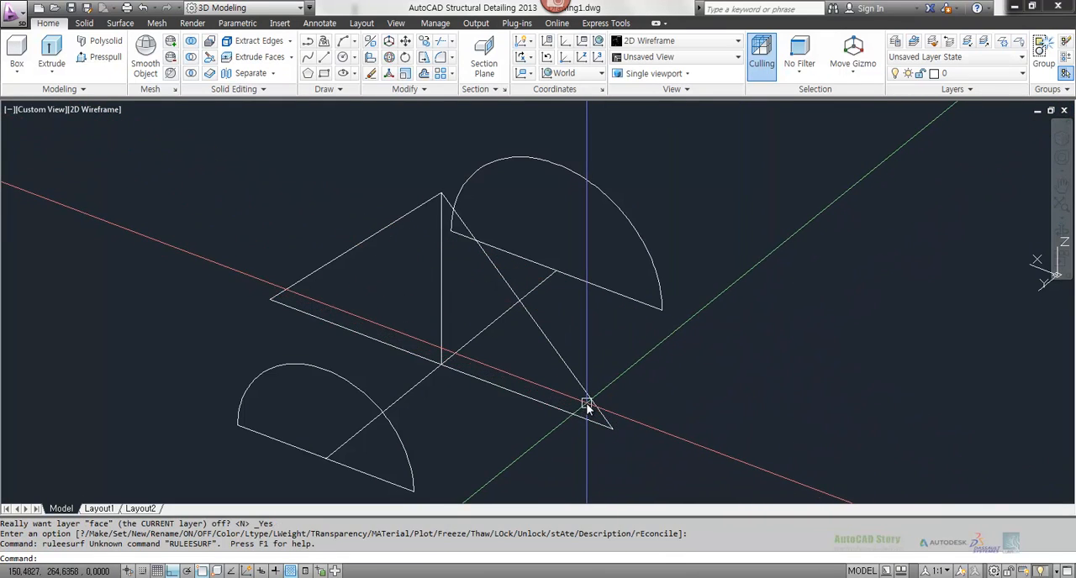
Step: Create a RULESURF mesh between the two-segment polyline and the larger arc, and turn the face layer back on
text(rulesu)
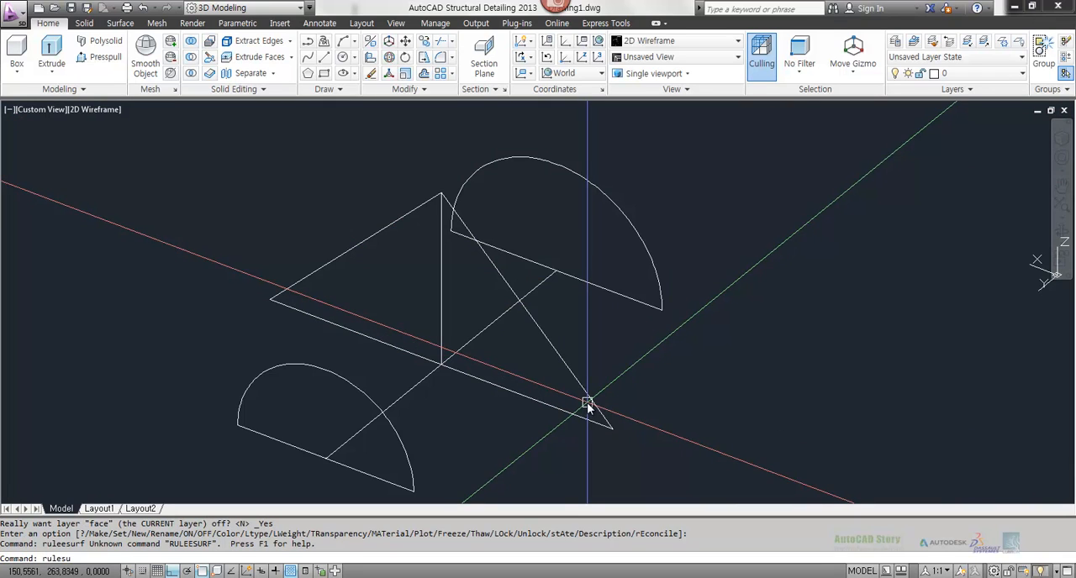
text(rf)
key(Return)
click(596, 406)
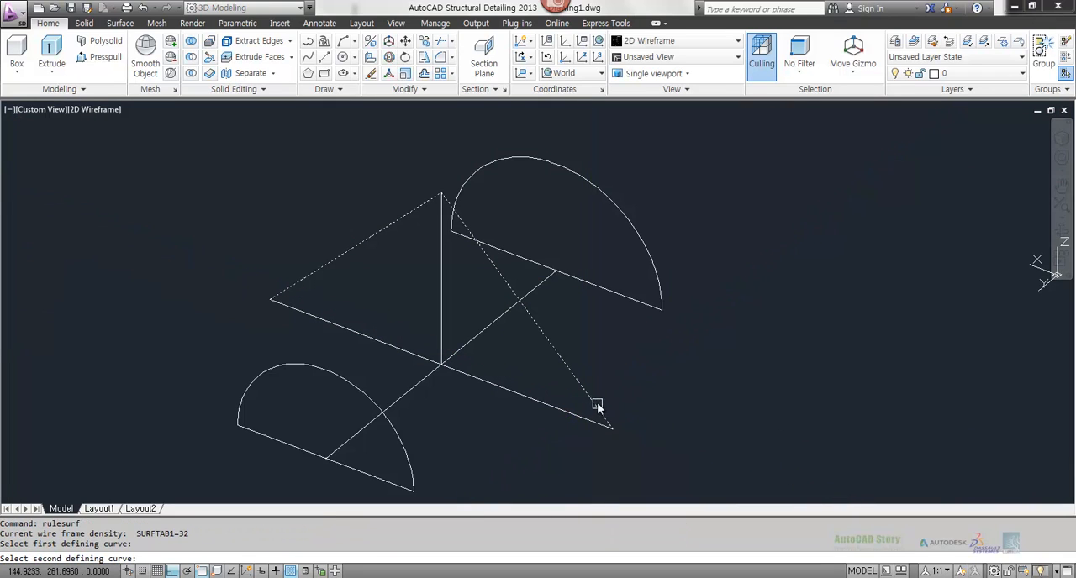
click(661, 290)
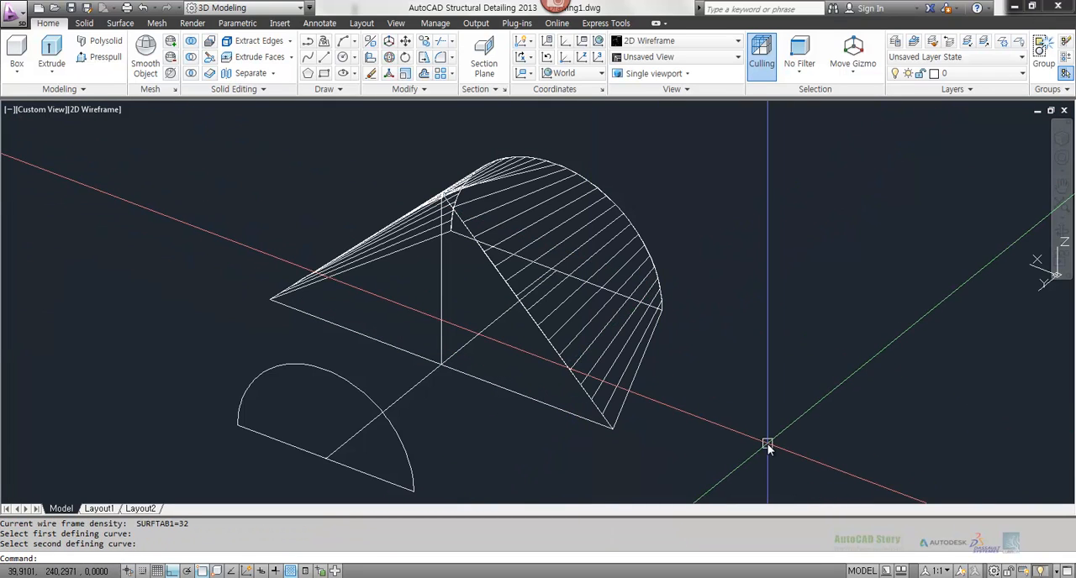
click(972, 82)
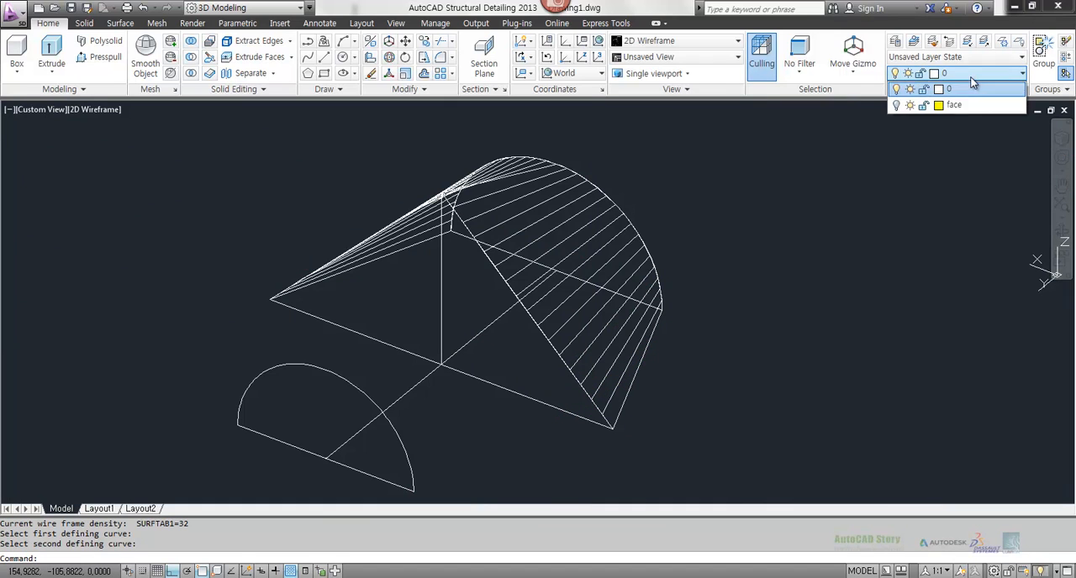
click(896, 105)
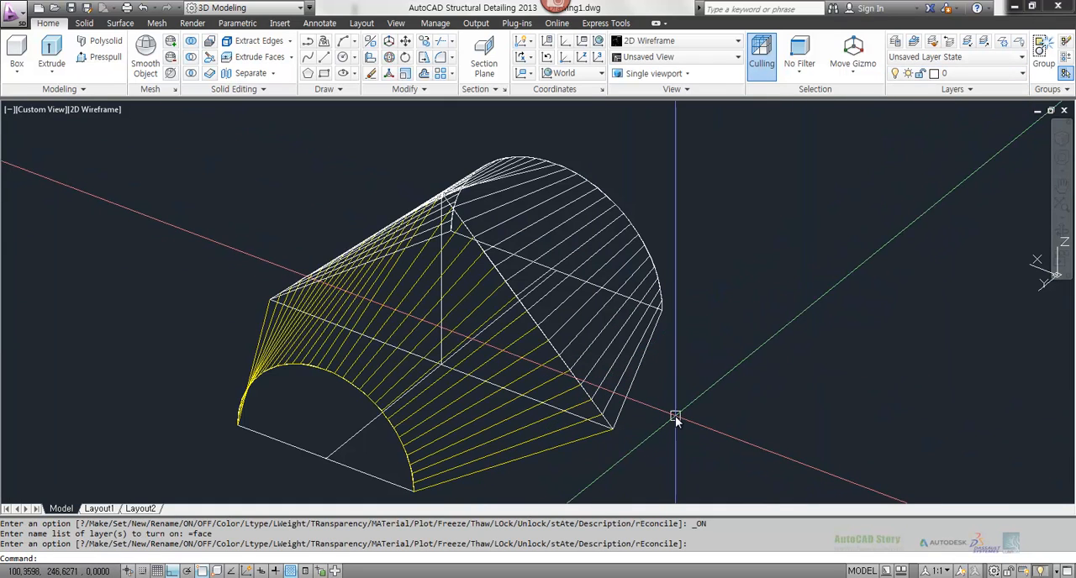
Step: Match the properties of the yellow face-layer mesh onto the white ruled mesh at the larger arc
text(ma)
key(Return)
click(479, 432)
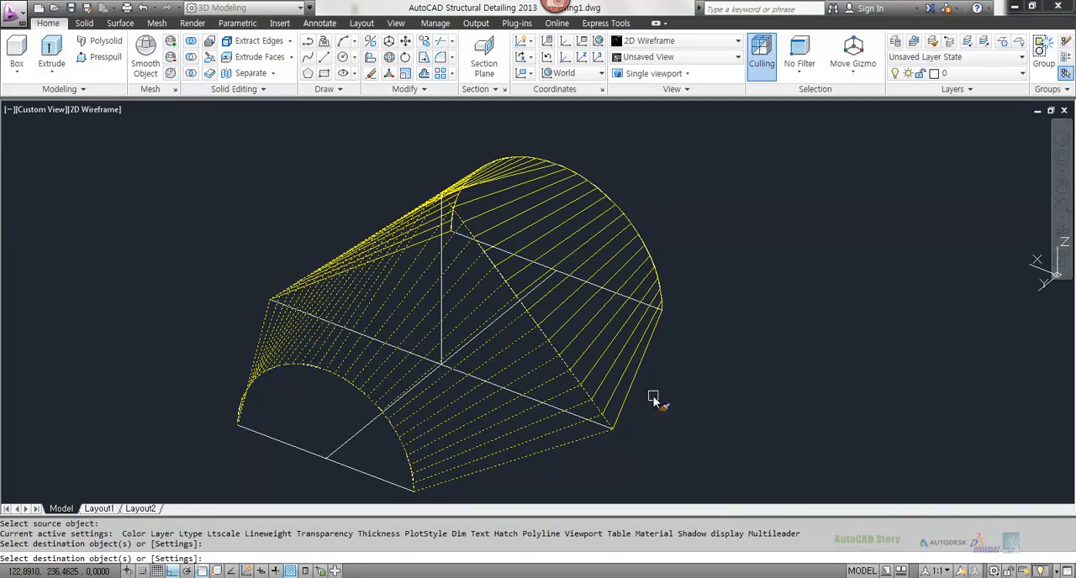
key(Escape)
Step: Set the coordinate system to the World UCS
shift+middle_drag(735, 401, 647, 391)
text(u)
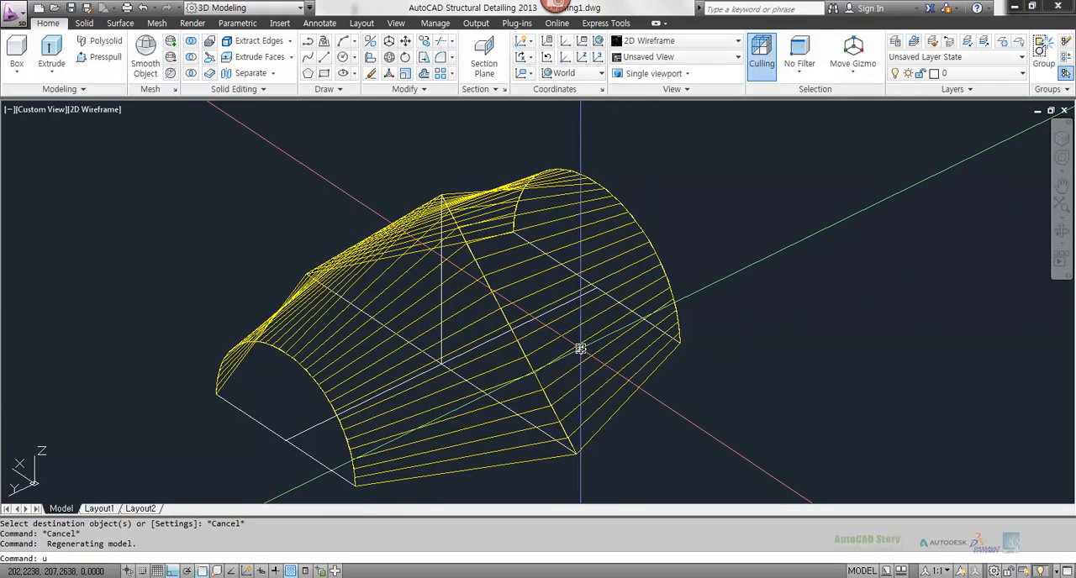
text(cs)
key(Return)
key(Return)
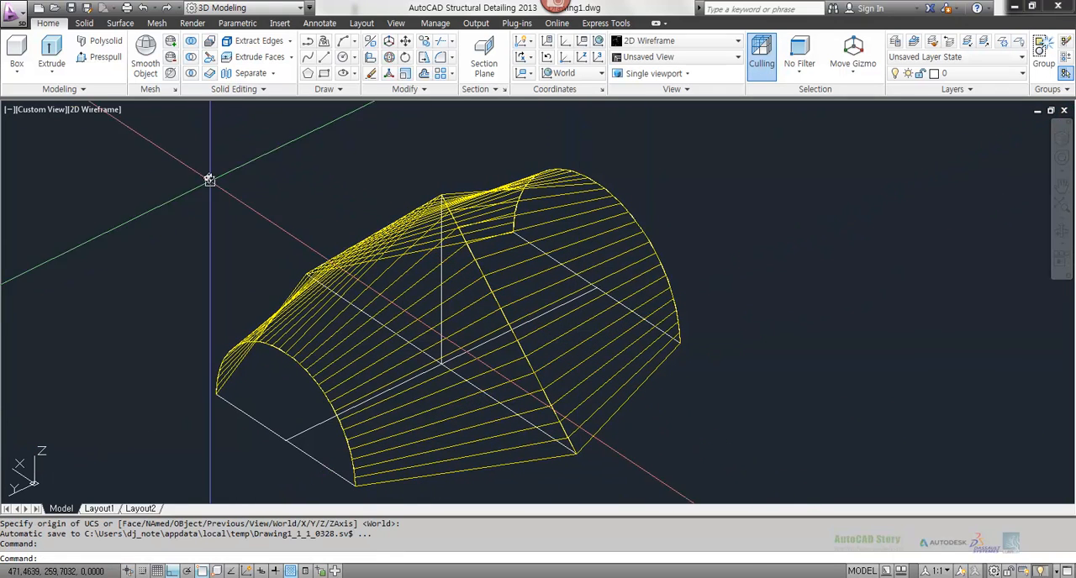
Step: Show the joined meshes in the Hidden visual style, and switch to Conceptual to inspect the shaded surfaces
click(101, 113)
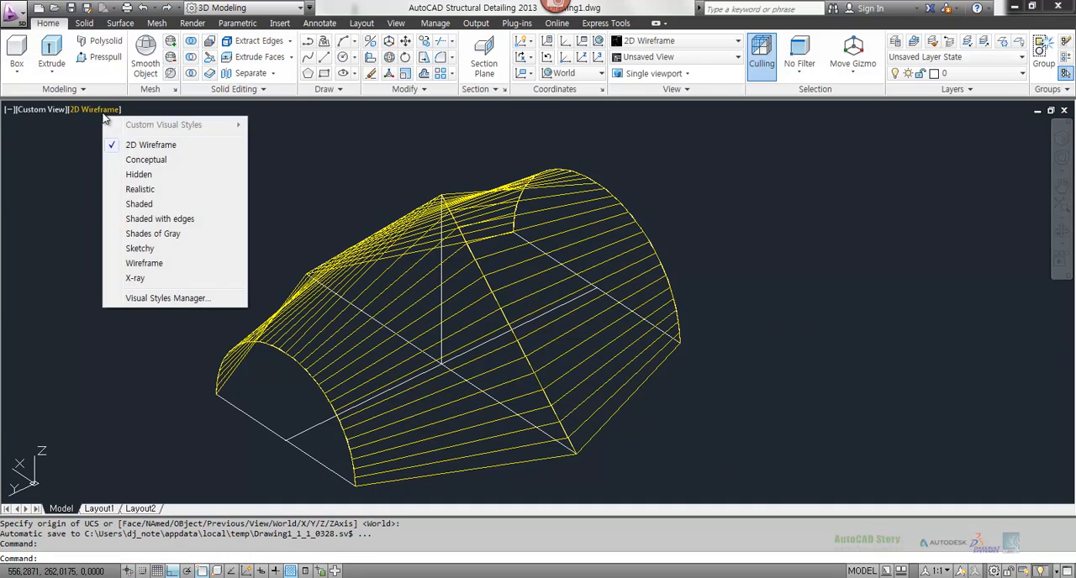
click(139, 176)
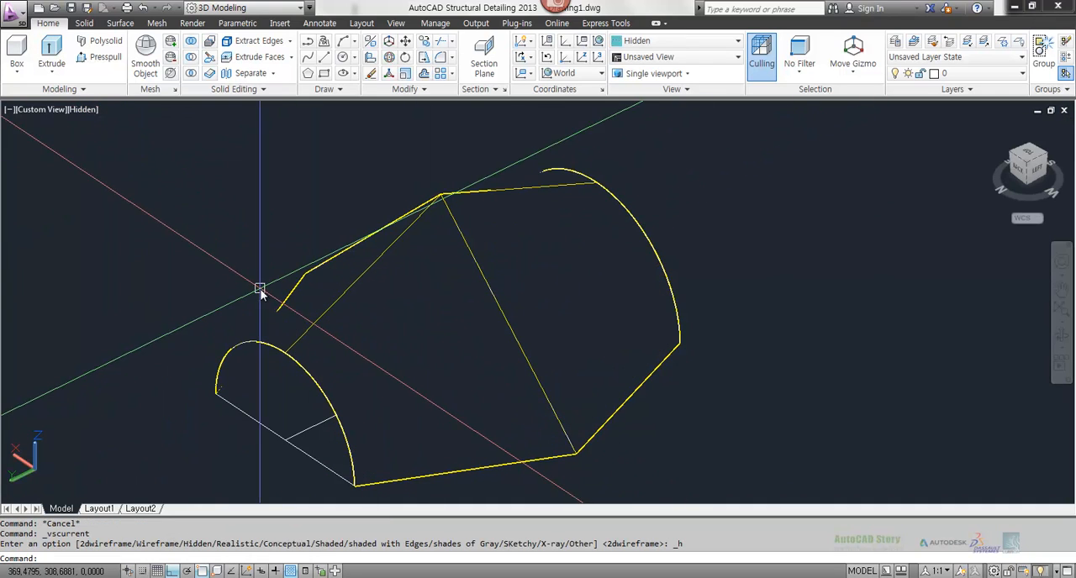
click(92, 110)
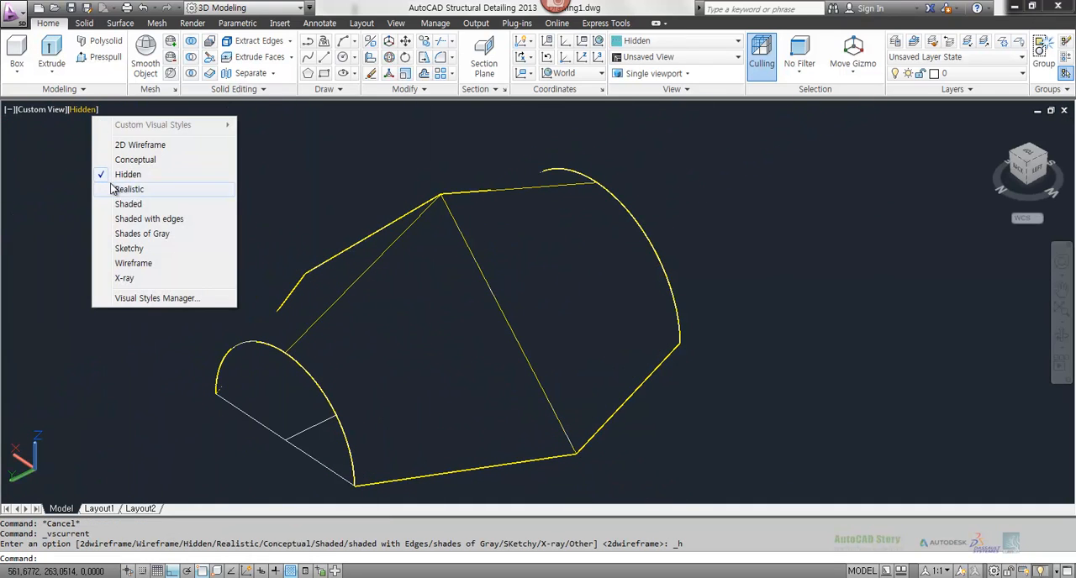
click(141, 160)
shift+middle_drag(206, 269, 488, 297)
Step: Review the note "Rulesurf : 1 VS 1" in Notepad and return to the shaded model in AutoCAD
key(alt+Tab)
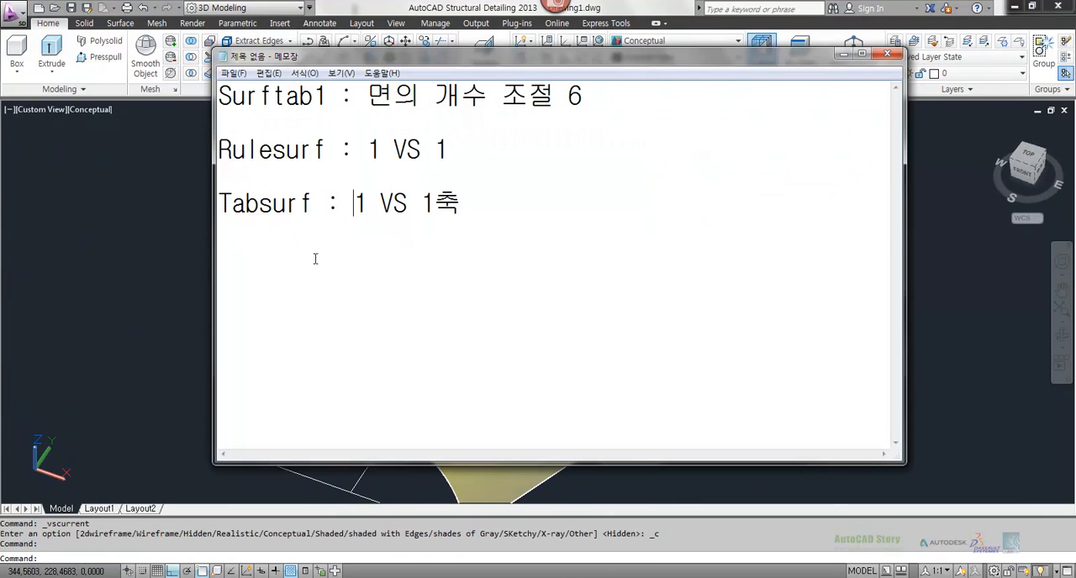
drag(367, 148, 419, 151)
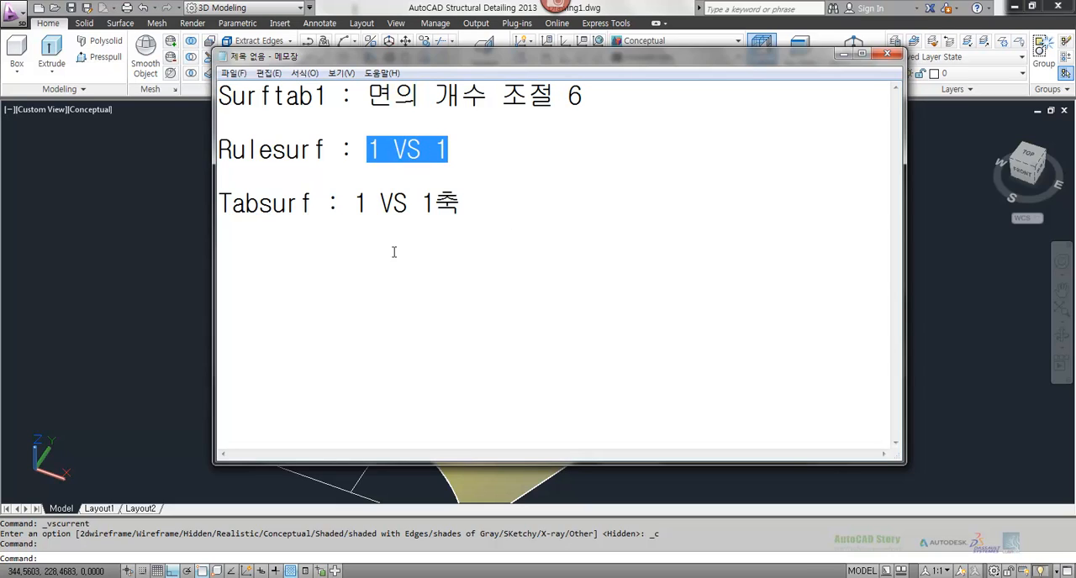
drag(220, 149, 455, 147)
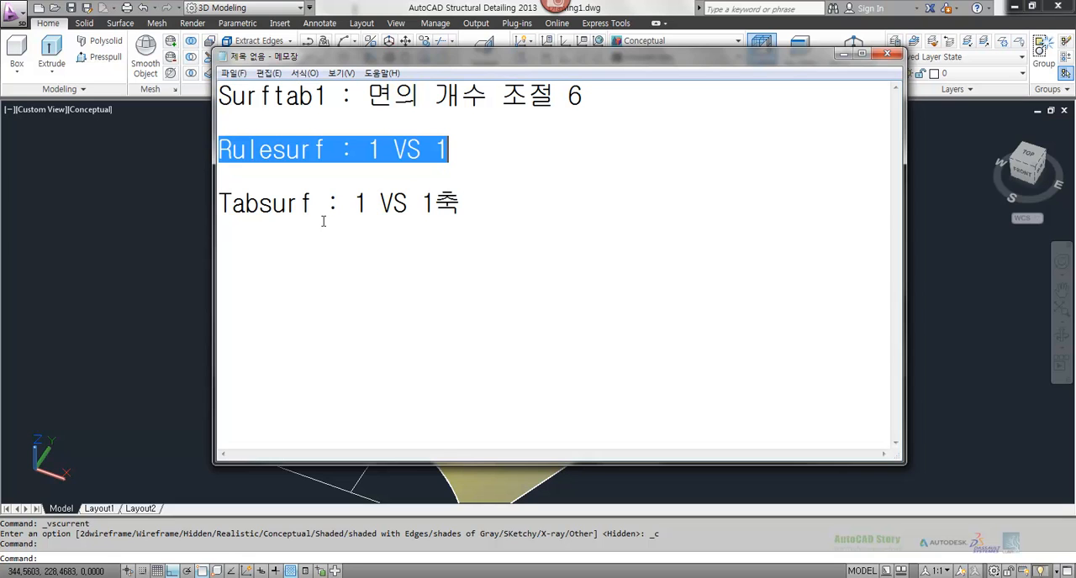
click(79, 228)
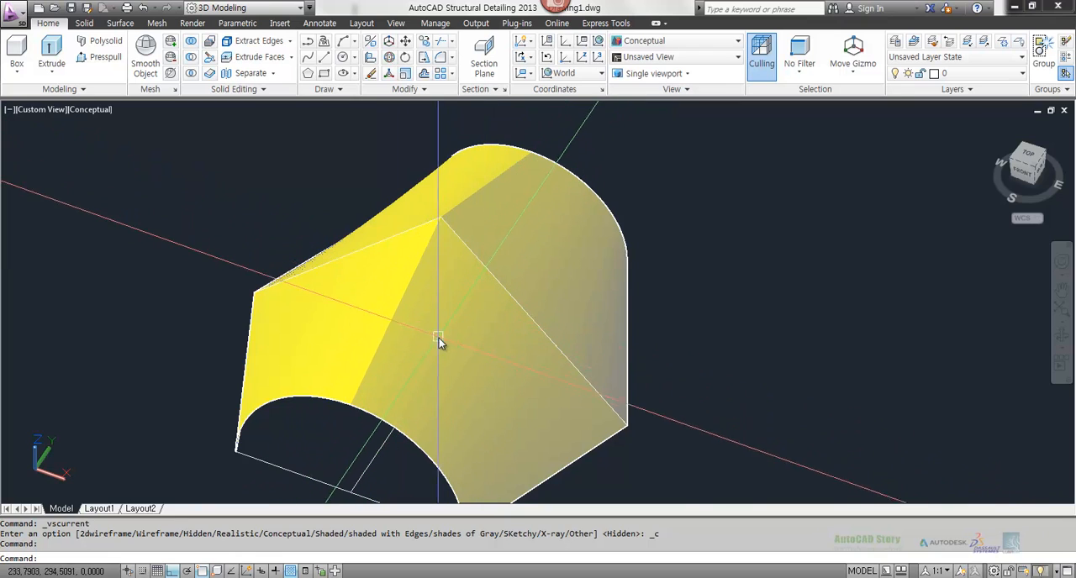
middle_drag(437, 387, 384, 337)
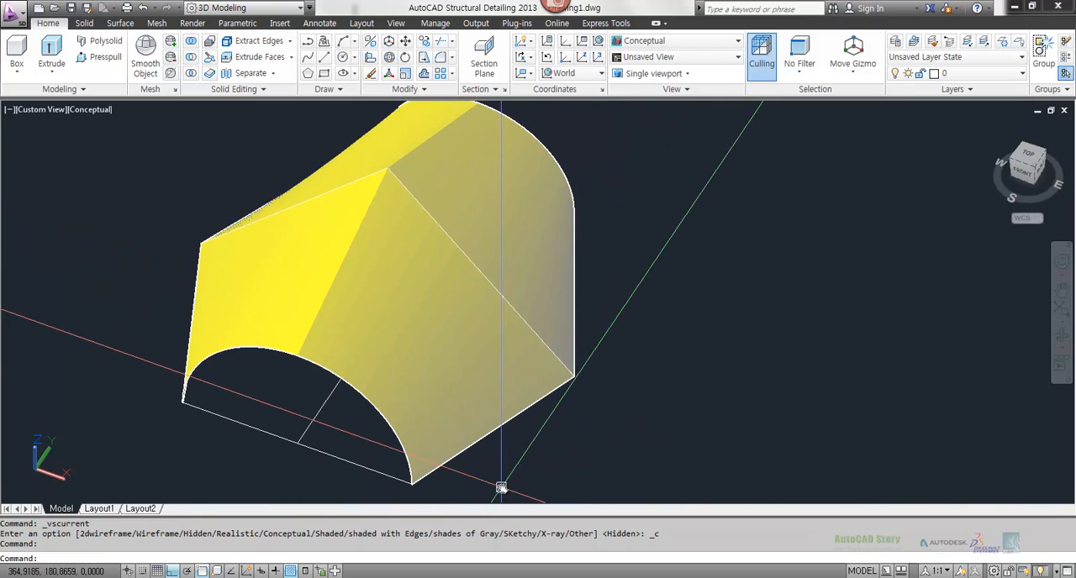